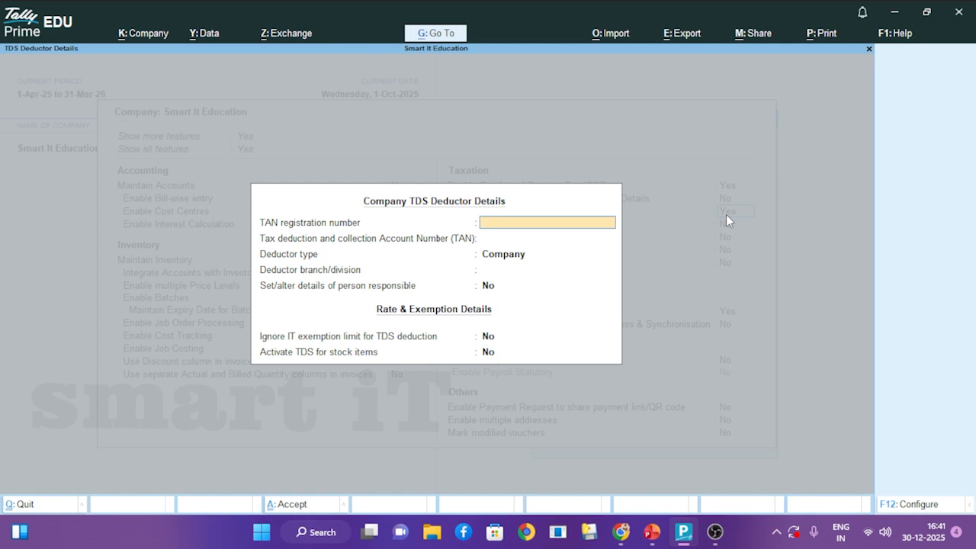
Enter the company's TAN registration number in the TDS deductor details, with deductor type Company and branch/division RATNAGIRI.
type("VIN099999A")
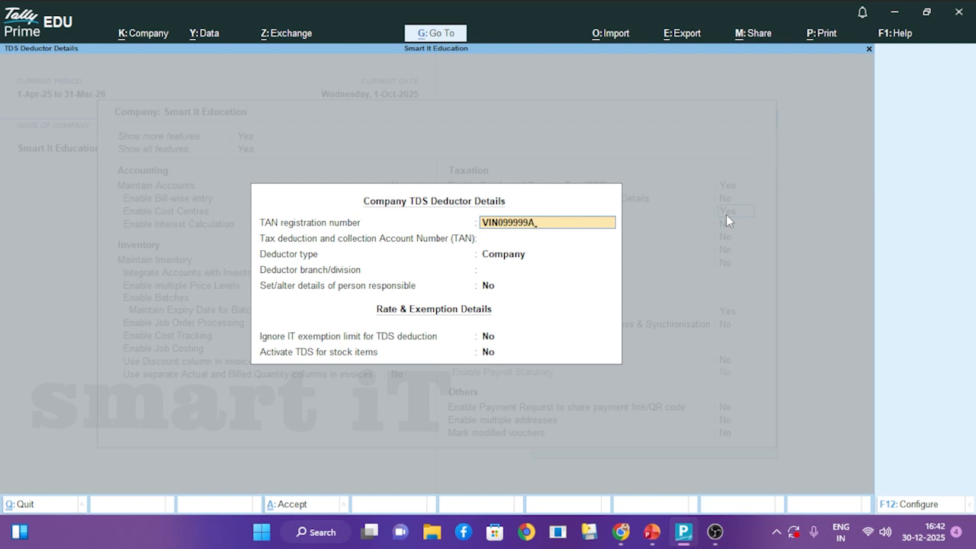
key("Return")
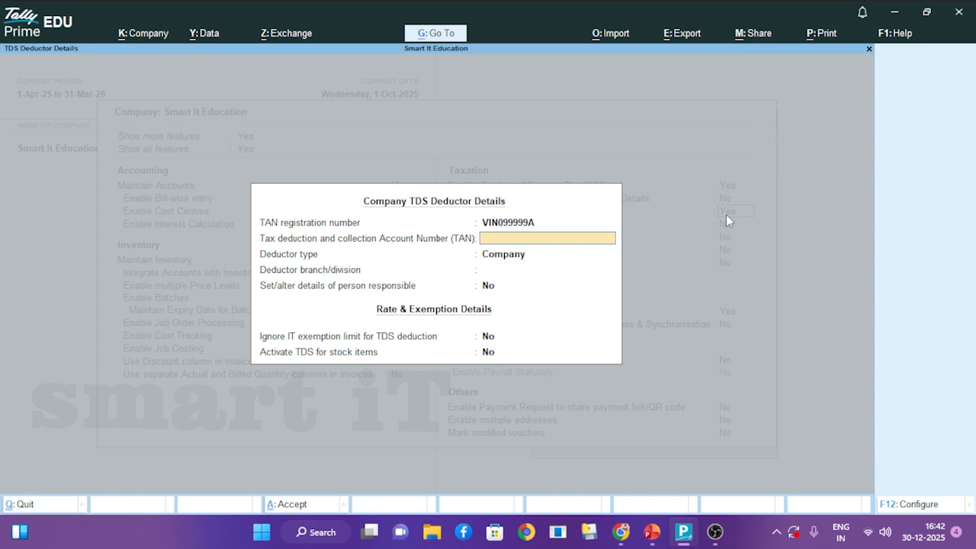
key("Return")
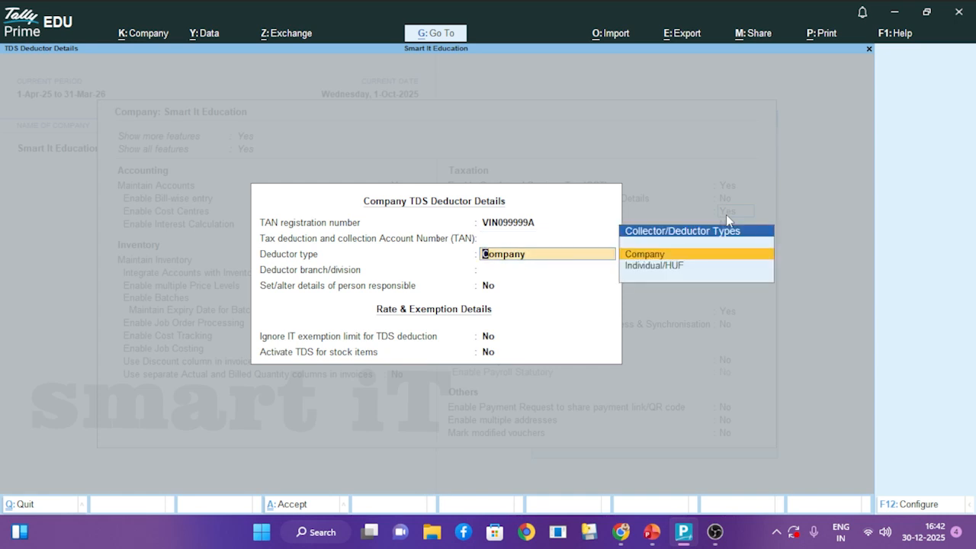
key("Down")
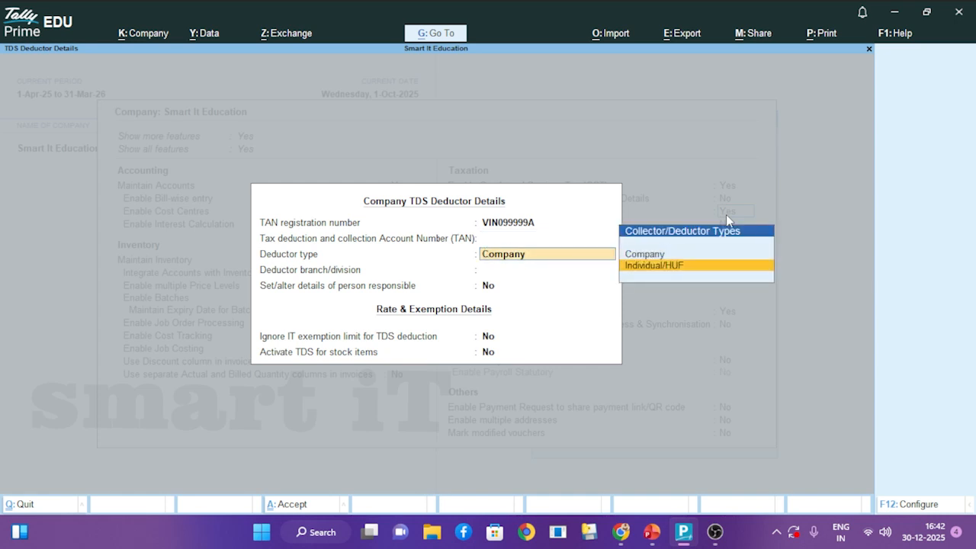
key("Up")
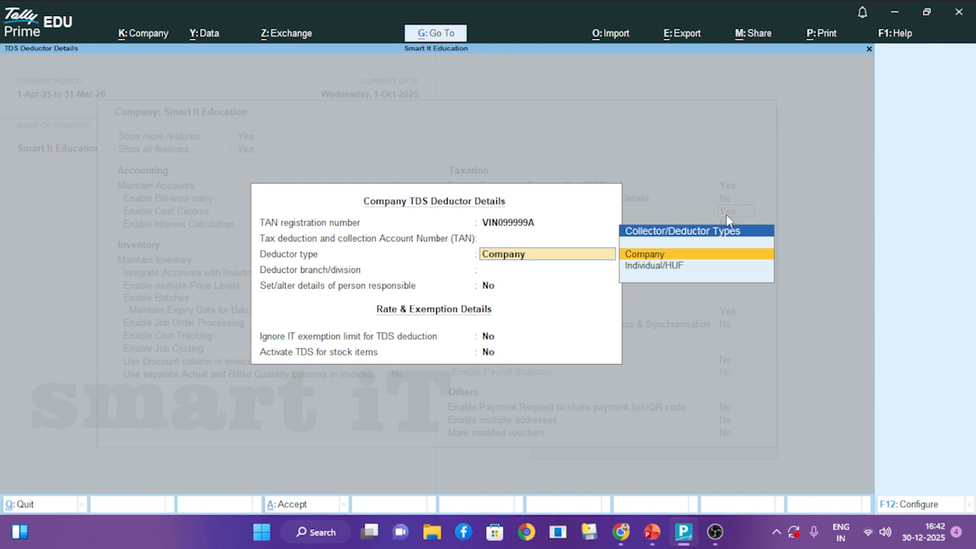
key("Return")
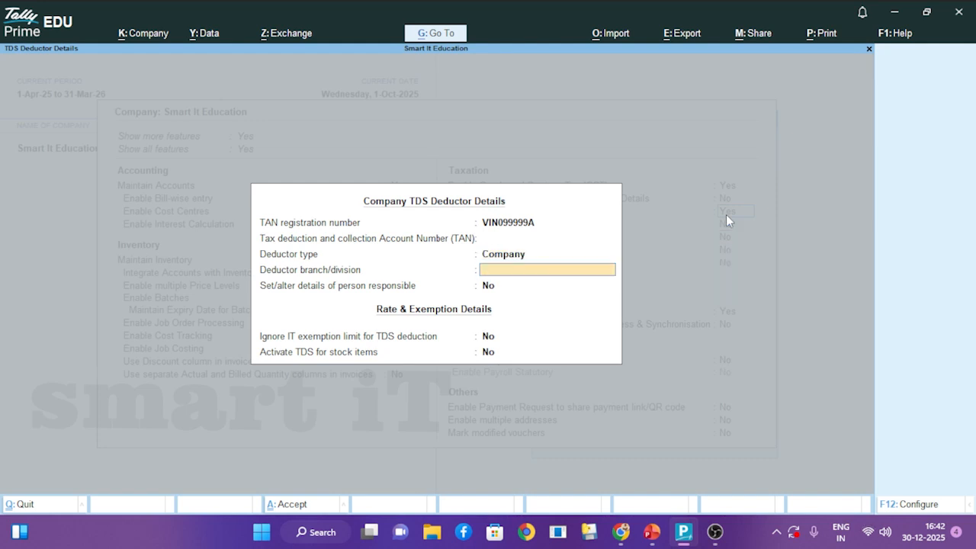
type("RATNAGIRI")
key("Return")
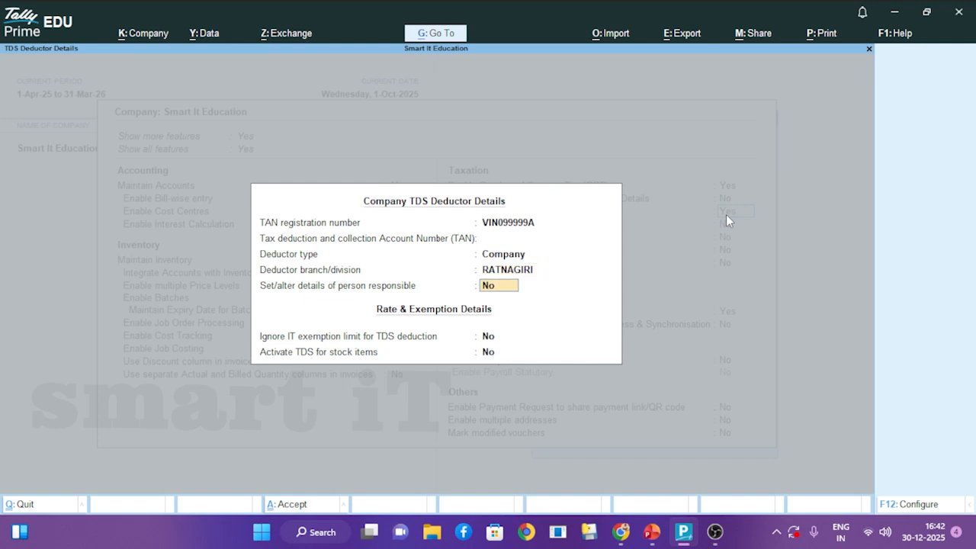
Set the details of the person responsible to Yes, leave that form at its defaults, and save the TDS deductor details and company features.
type("Y")
key("Return")
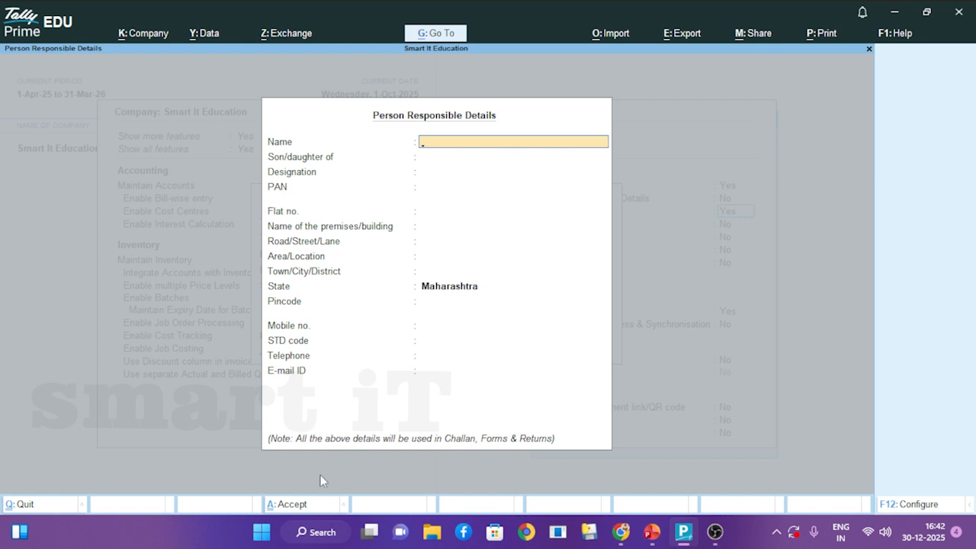
key("ctrl")
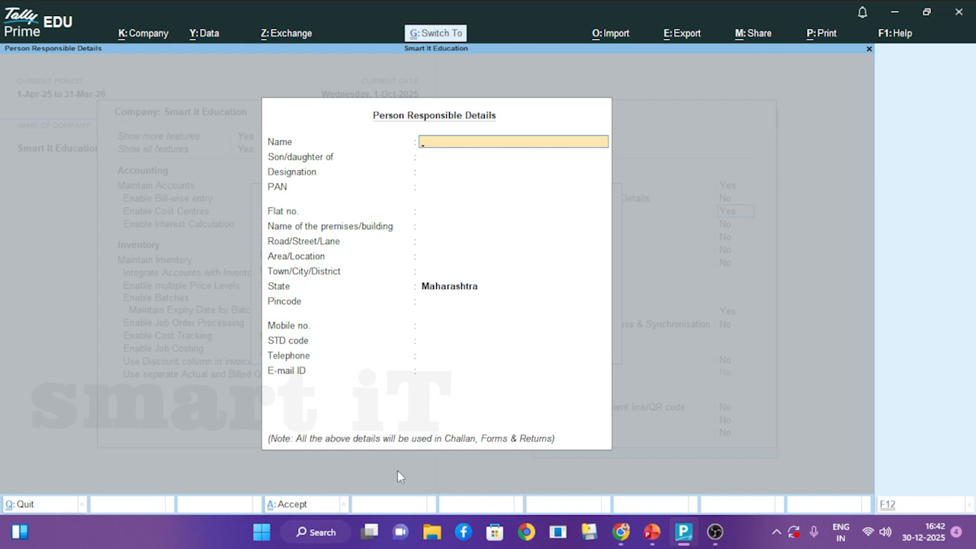
key("ctrl+a")
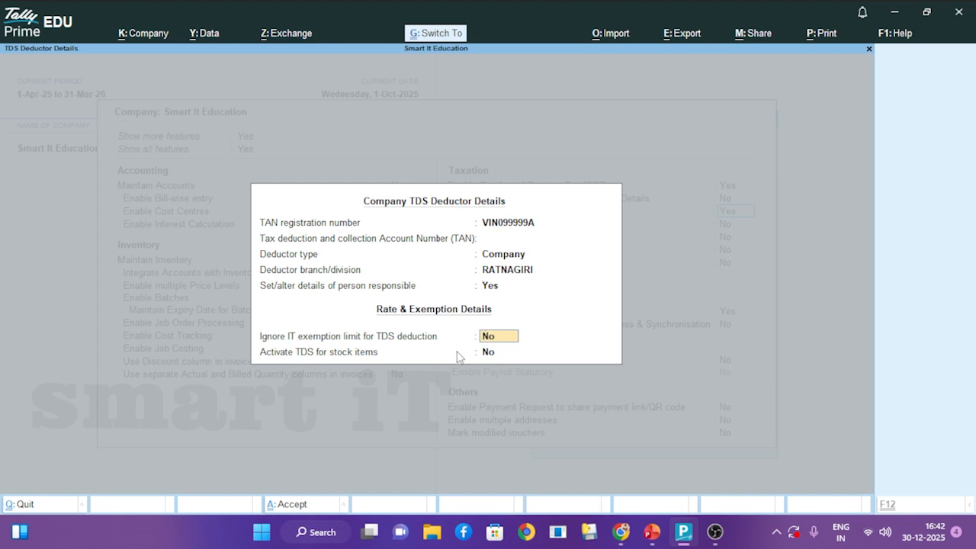
key("ctrl+a")
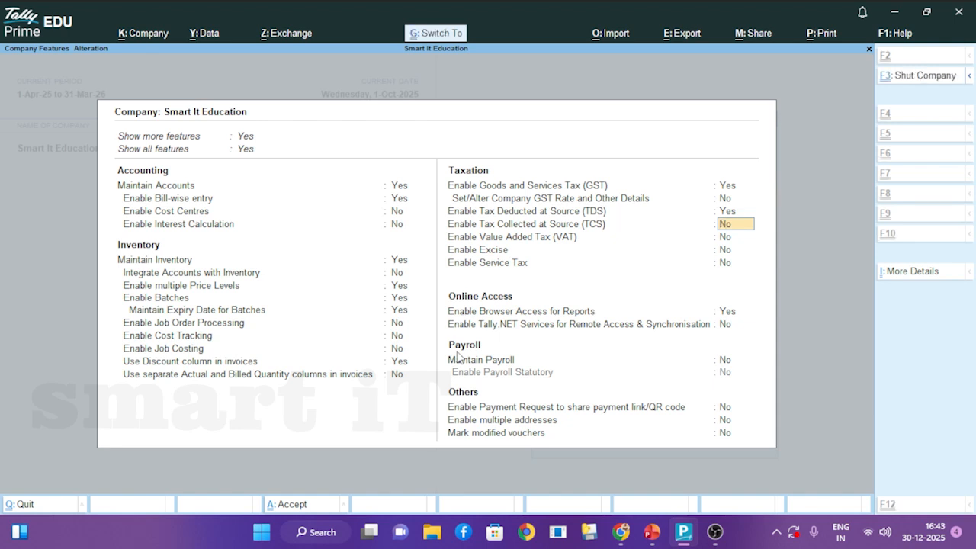
key("ctrl+a")
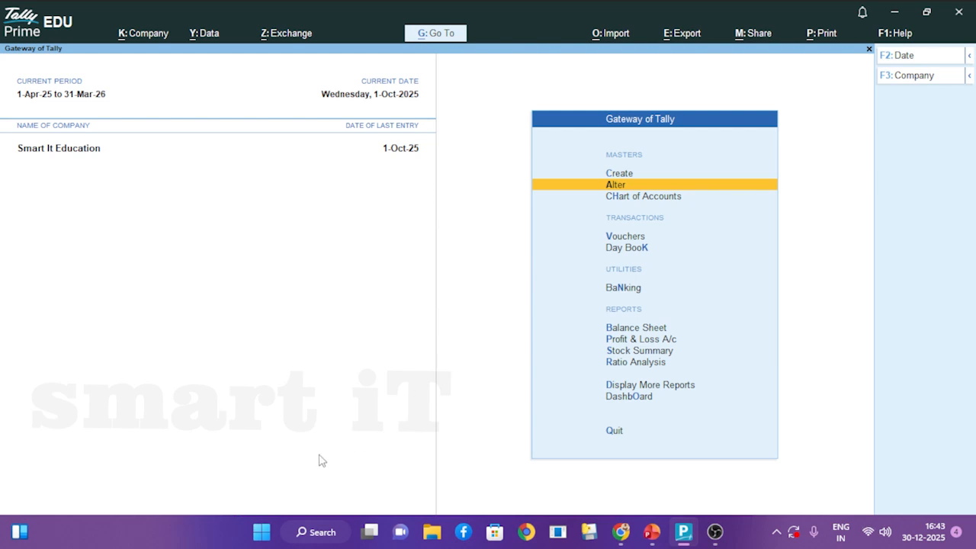
Check the audit fees entry on the PowerPoint slide and start a new ledger named AUDIT FEES in TallyPrime.
left_click(651, 531)
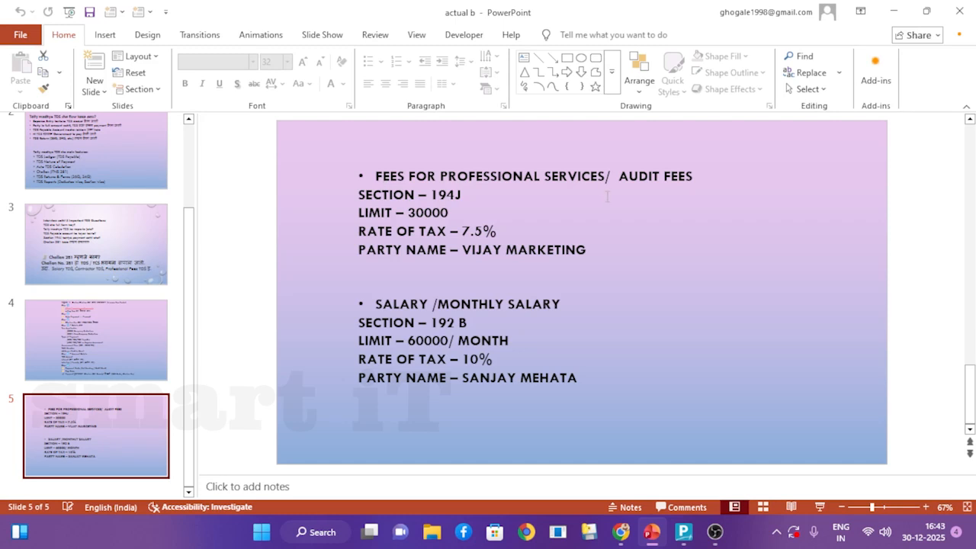
left_click_drag(619, 176, 702, 177)
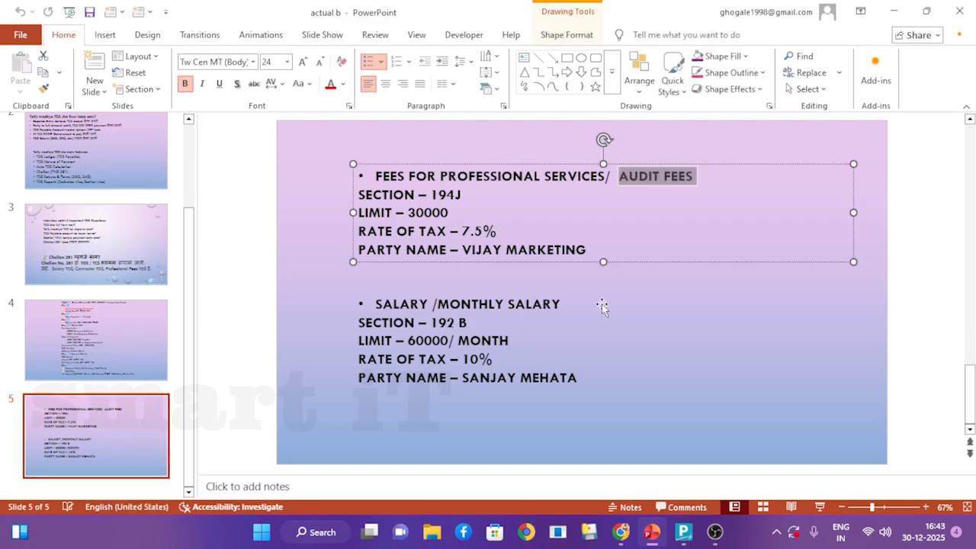
left_click(683, 531)
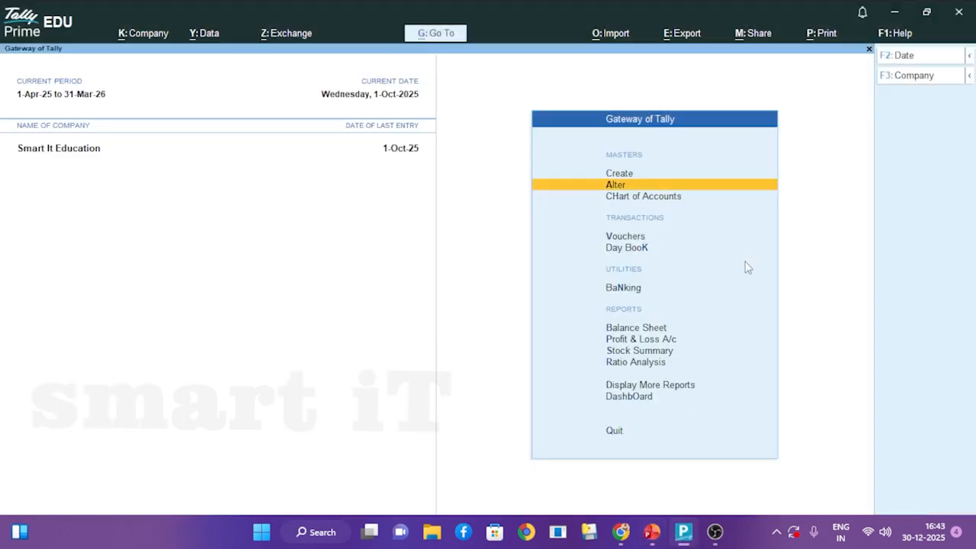
key("c")
key("Down")
key("Return")
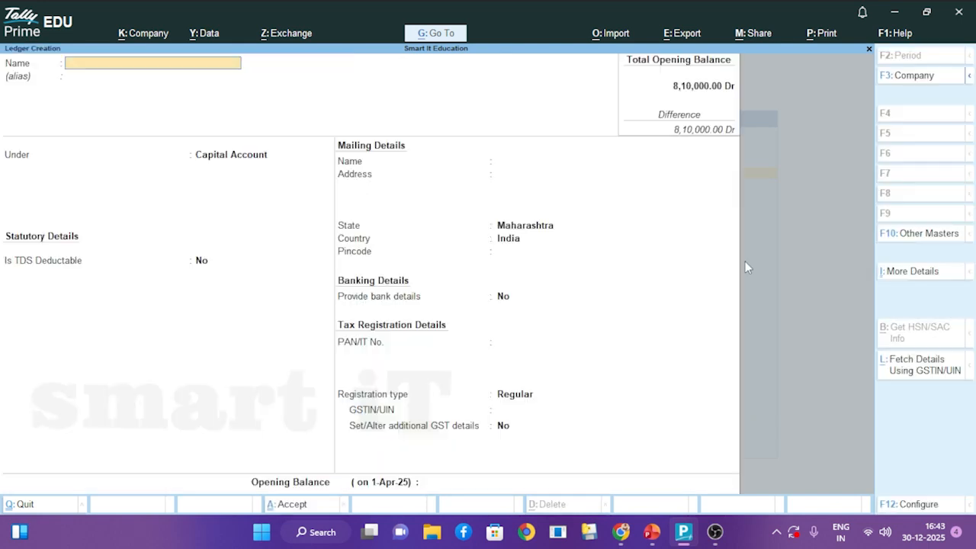
type("AUDIT FEES")
key("Return")
key("Return")
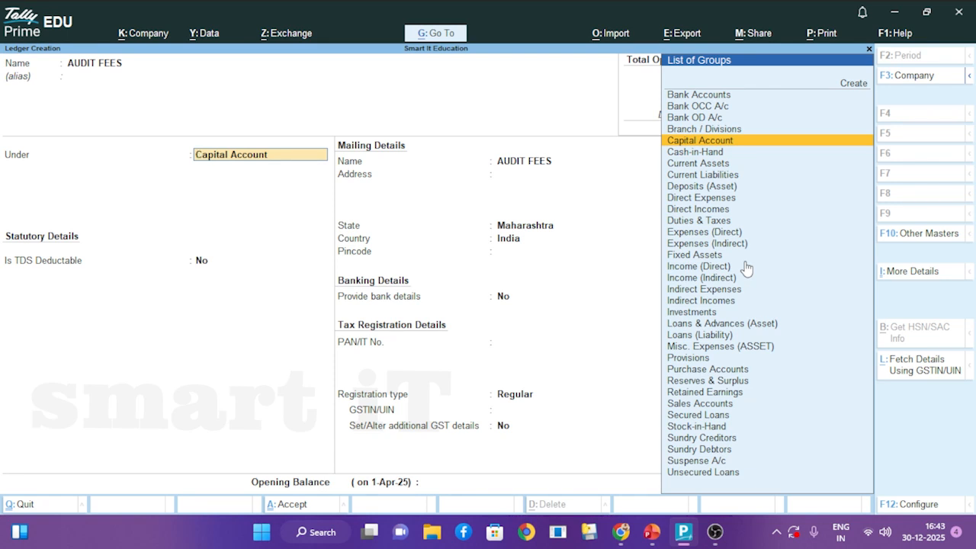
Place the ledger under Indirect Expenses, keeping the default HSN/SAC and GST rate details and Services as the type of supply.
type("IN")
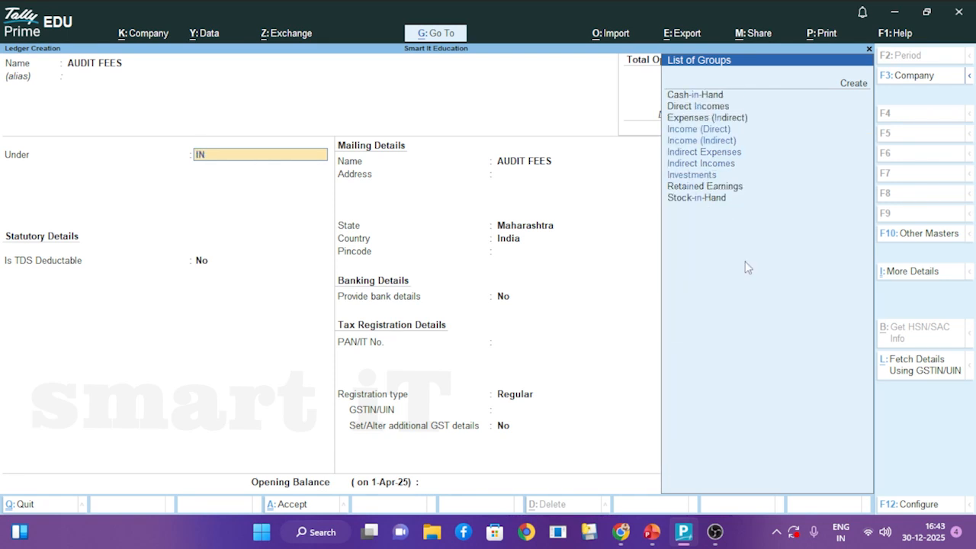
key("Down")
key("Down")
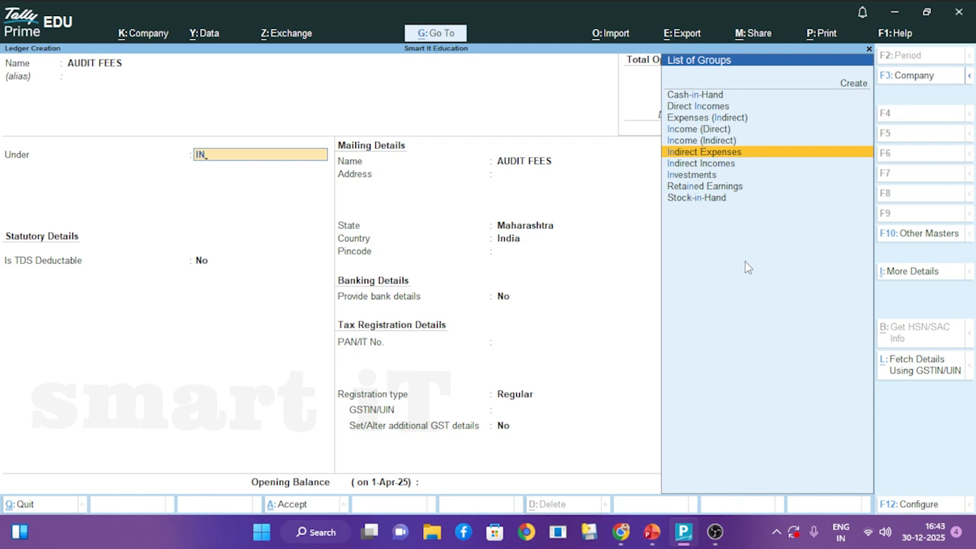
key("Return")
key("Return")
key("Return")
key("Return")
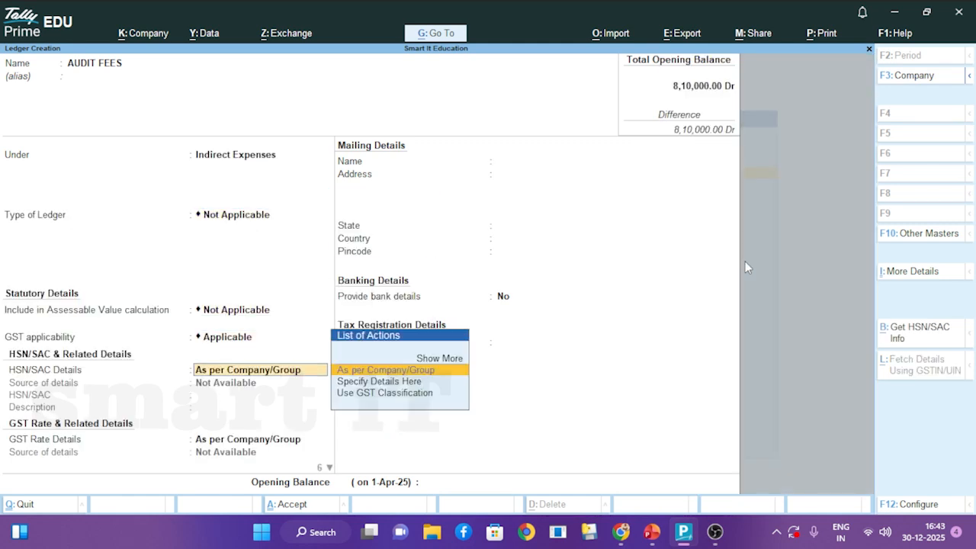
key("Return")
key("Return")
key("Return")
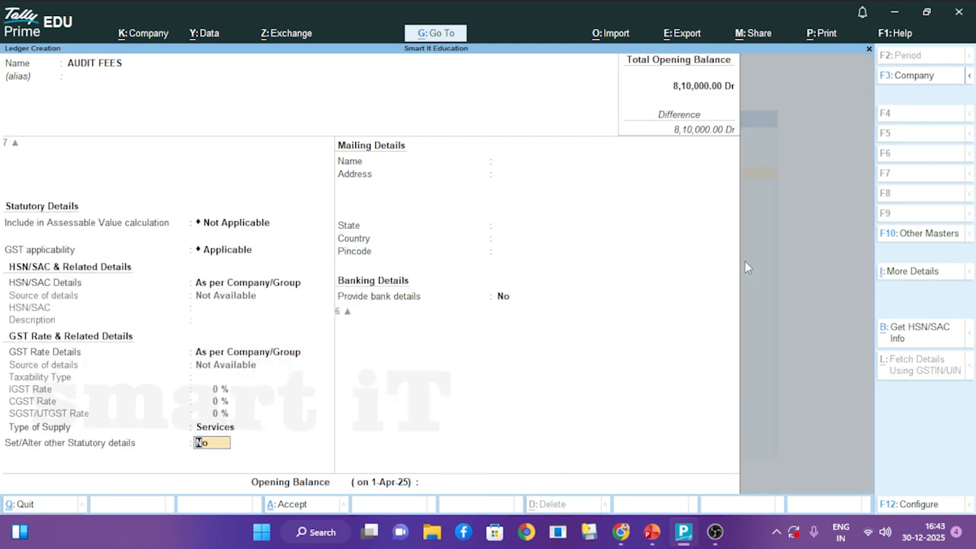
Enable other statutory details for the AUDIT FEES ledger and set TDS to Applicable.
key("y")
key("Return")
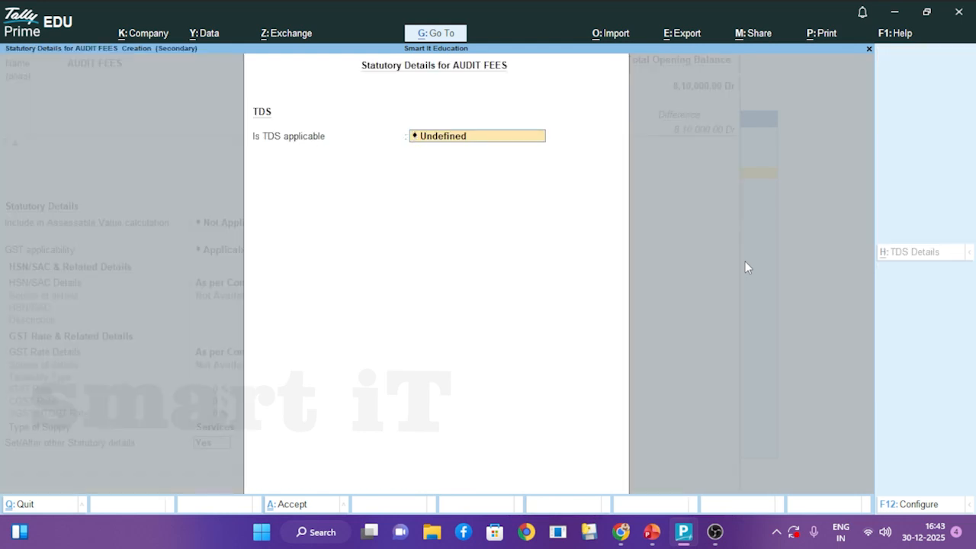
type("A")
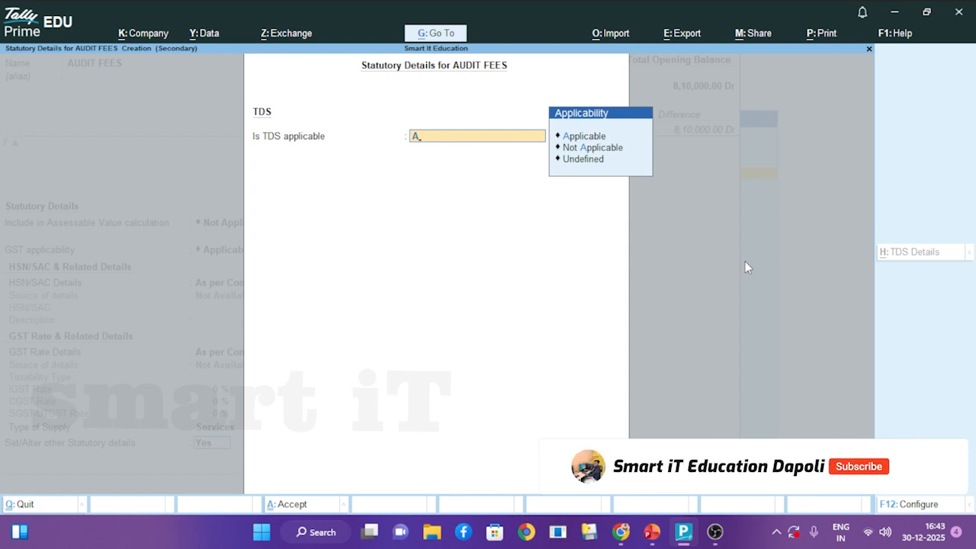
key("Return")
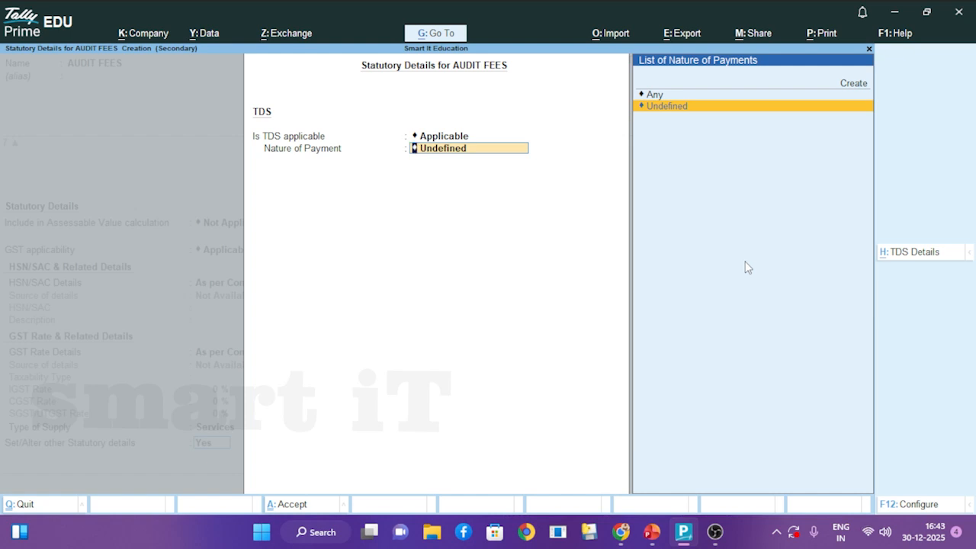
Create a TDS nature of payment named FEES FOR PROFESSIONAL SERVICE with section 194J, checking the section on the PowerPoint slide.
key("alt+c")
type("FEES FOR")
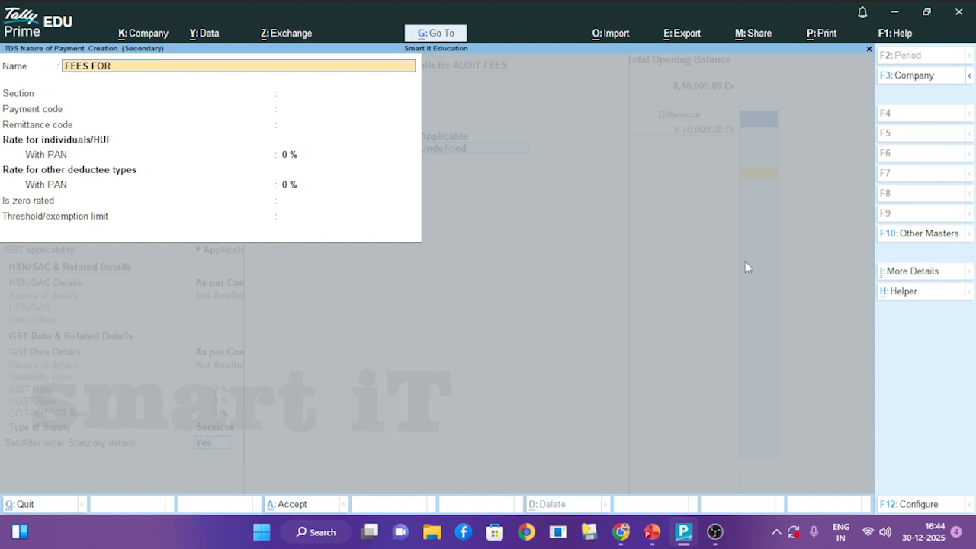
type(" PROFESSIONAL SERVICE")
key("Return")
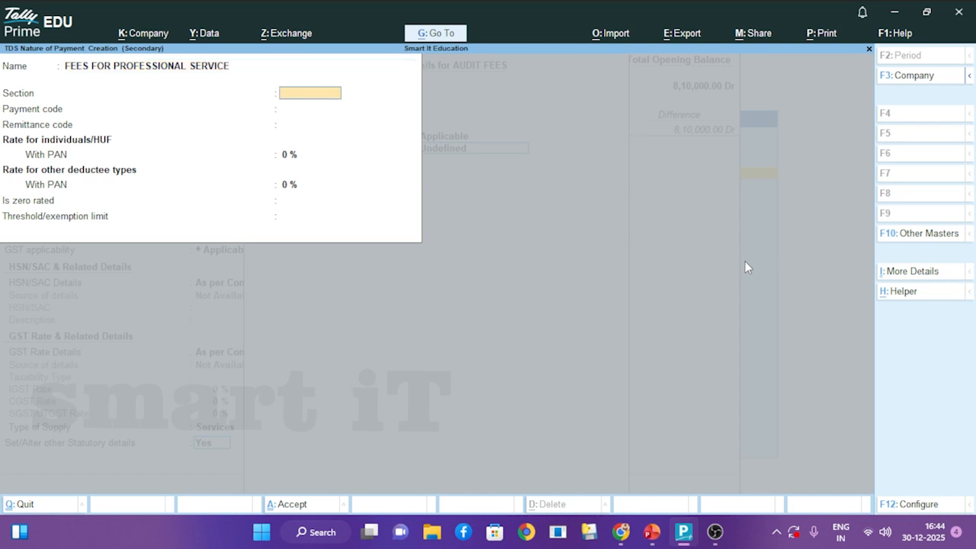
type("194J")
left_click(651, 531)
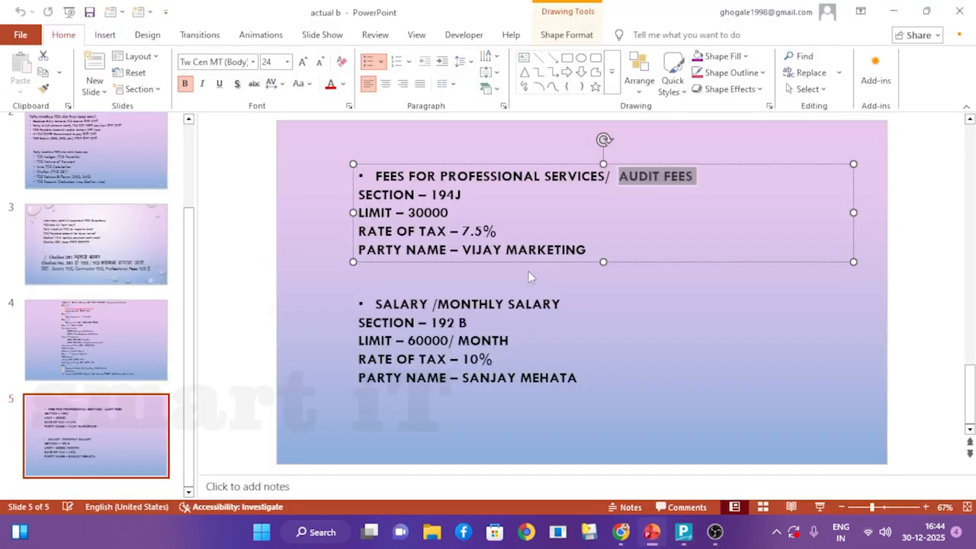
left_click(684, 531)
key("Return")
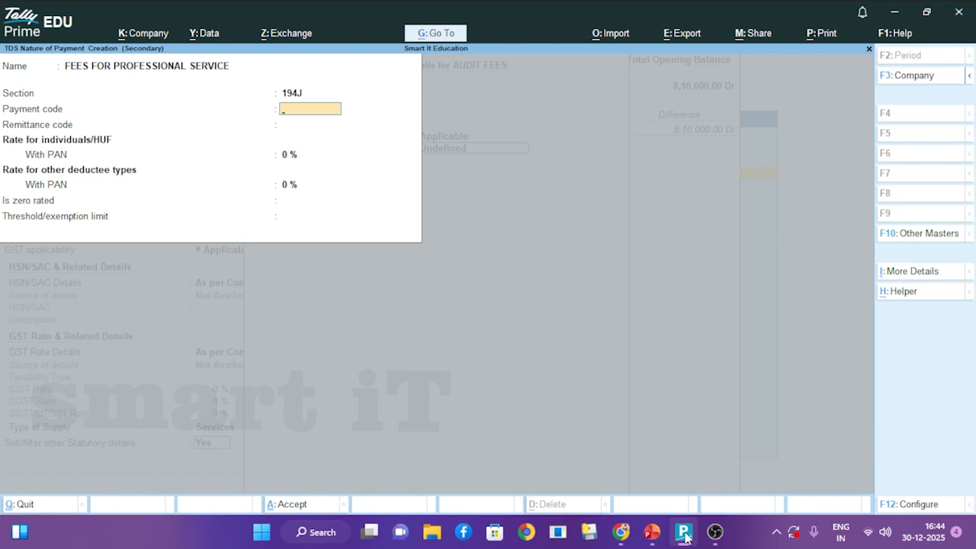
Set the payment code to 94 and the with-PAN rate to 7.5% for individuals/HUF and other deductee types.
type("94")
key("Return")
key("Return")
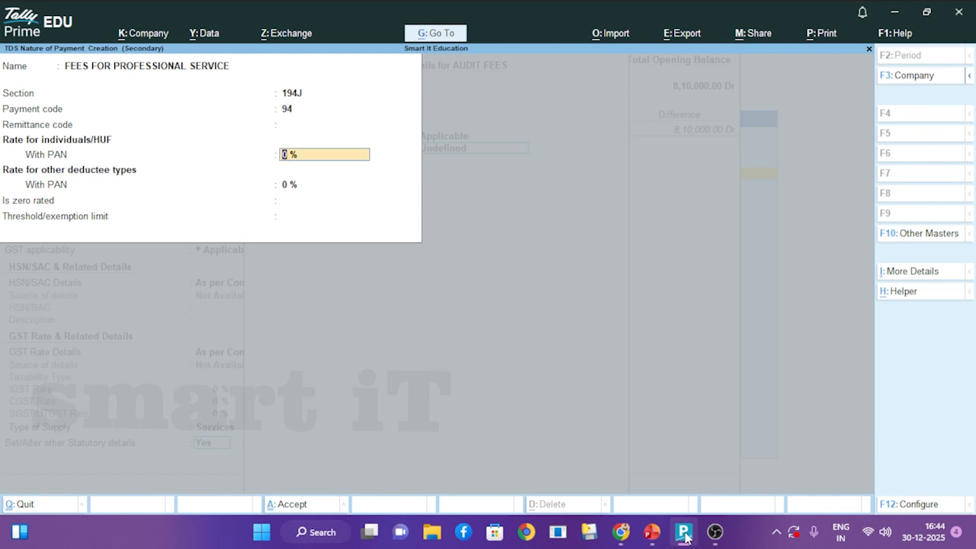
type("7.5")
key("Return")
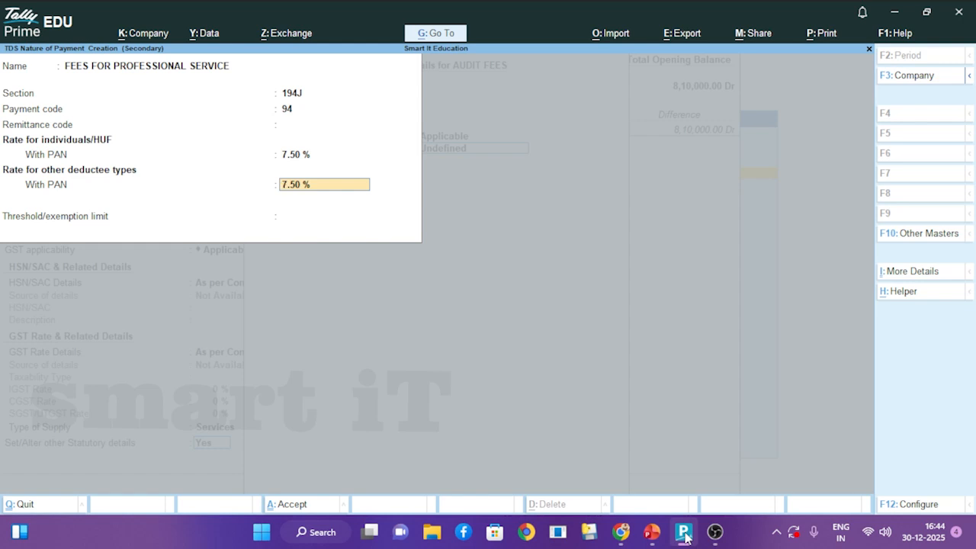
key("Return")
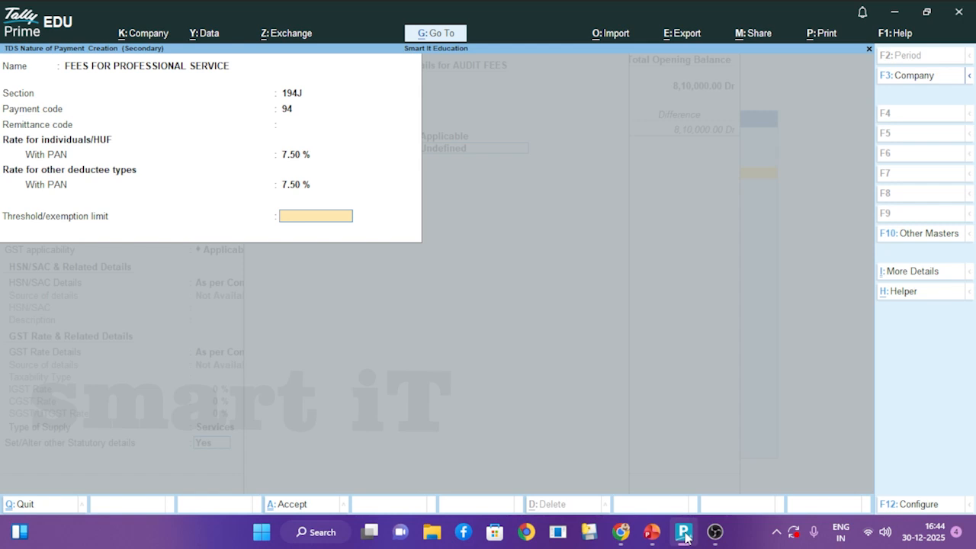
Set the threshold/exemption limit to 30000, accept the nature of payment, and save the AUDIT FEES ledger.
type("30000")
key("Return")
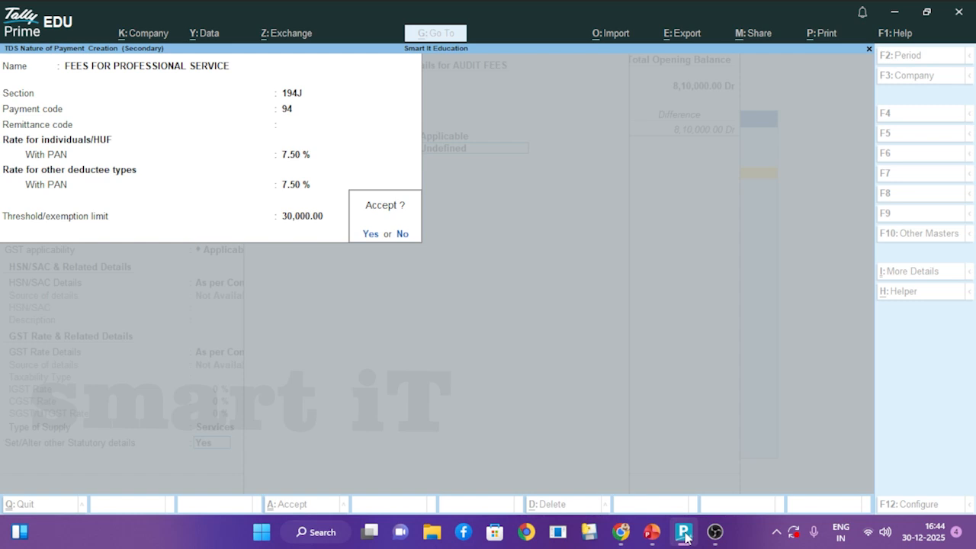
key("Return")
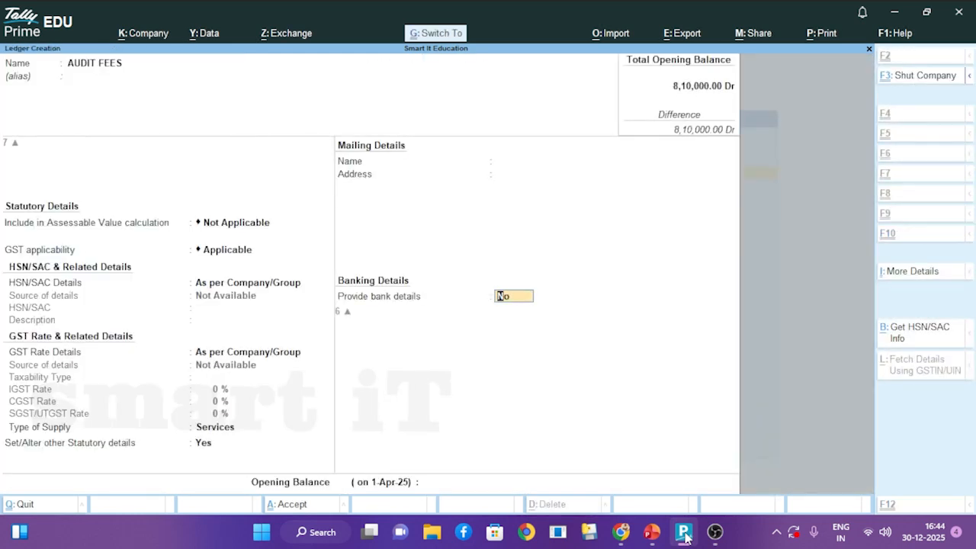
key("ctrl+a")
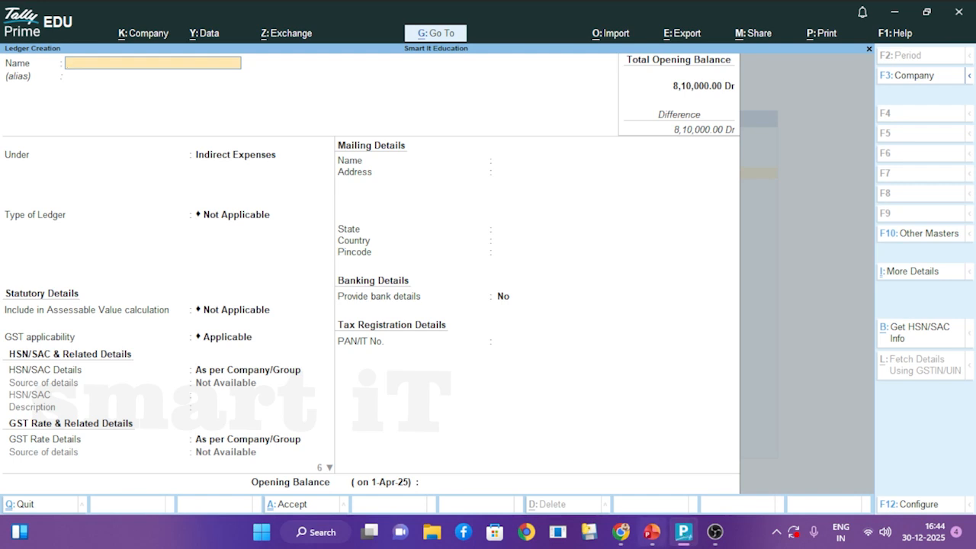
Switch to the PowerPoint slide, check the salary and monthly salary entry, and return to TallyPrime.
left_click(652, 531)
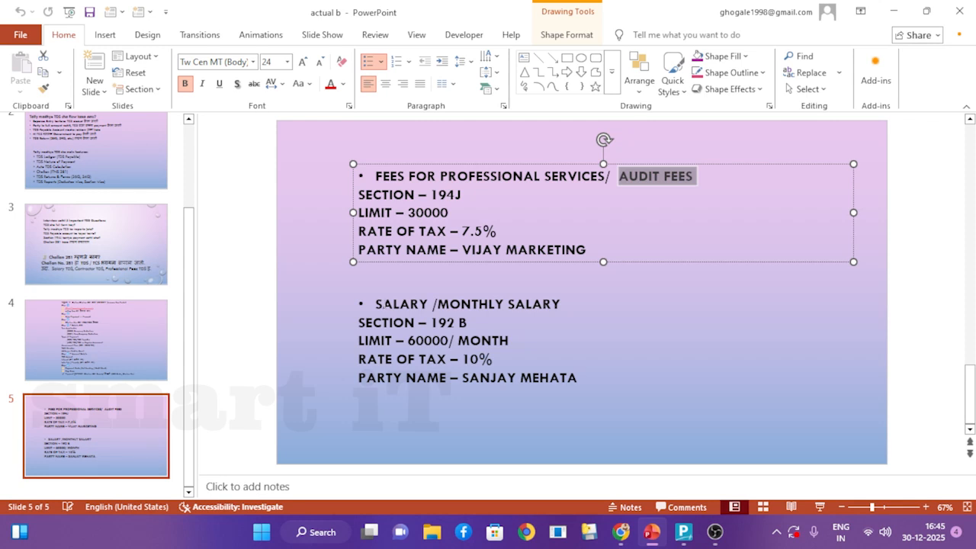
left_click(388, 304)
left_click_drag(375, 304, 543, 304)
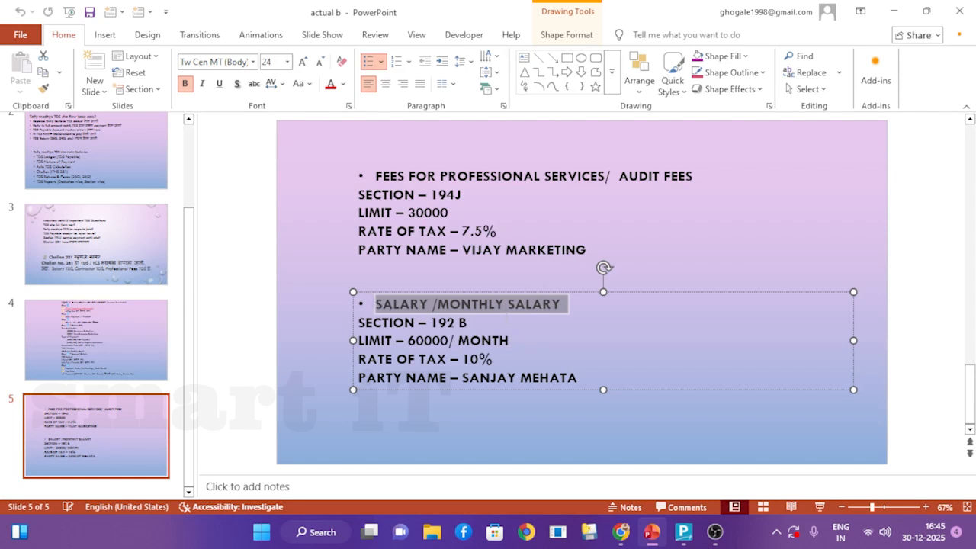
left_click(450, 305)
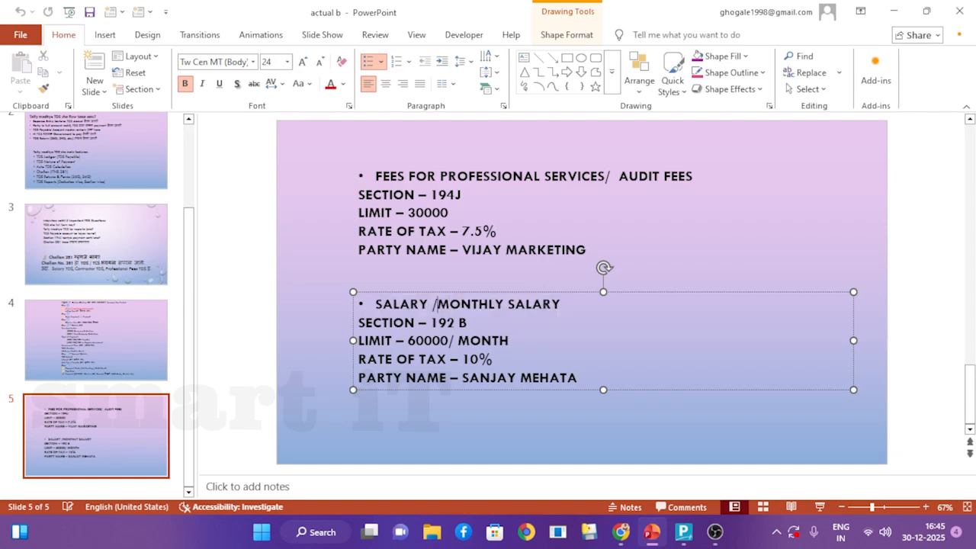
left_click_drag(437, 304, 577, 299)
left_click(682, 531)
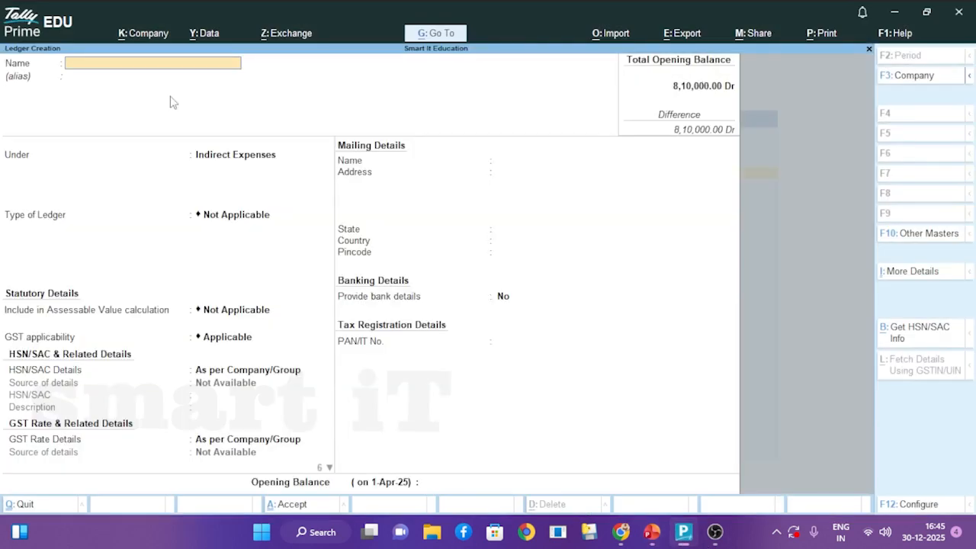
Name the new ledger SALARY ACC and keep it under Indirect Expenses with no ledger type.
type("SALARY ACC")
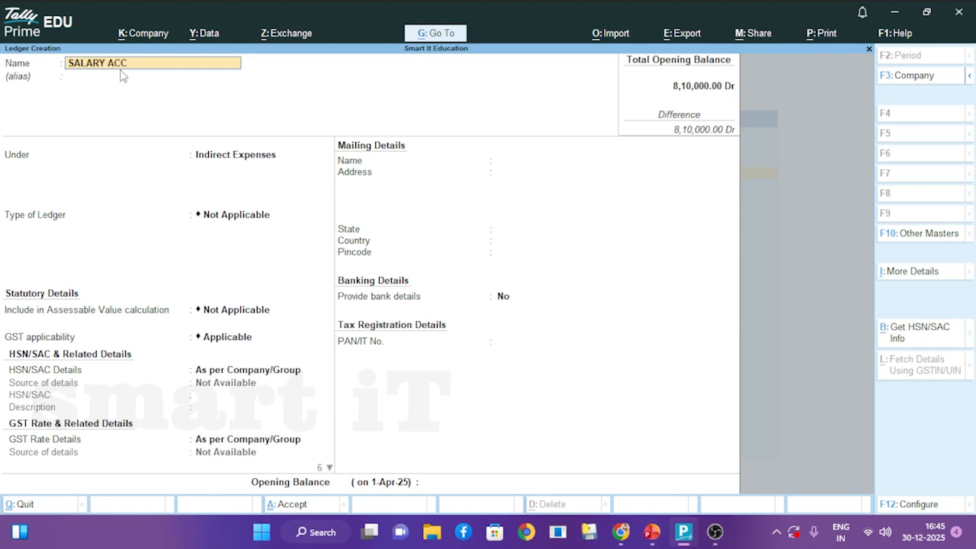
key("Return")
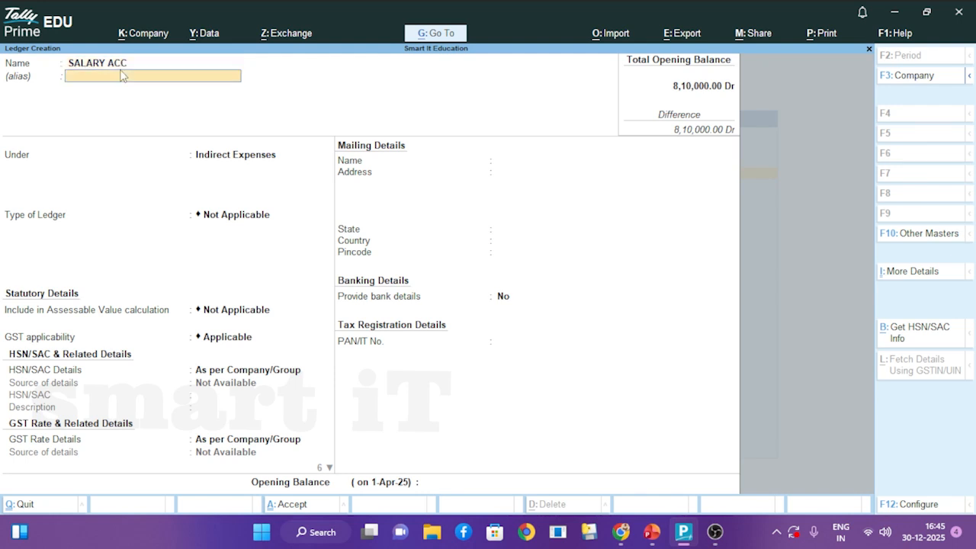
key("Return")
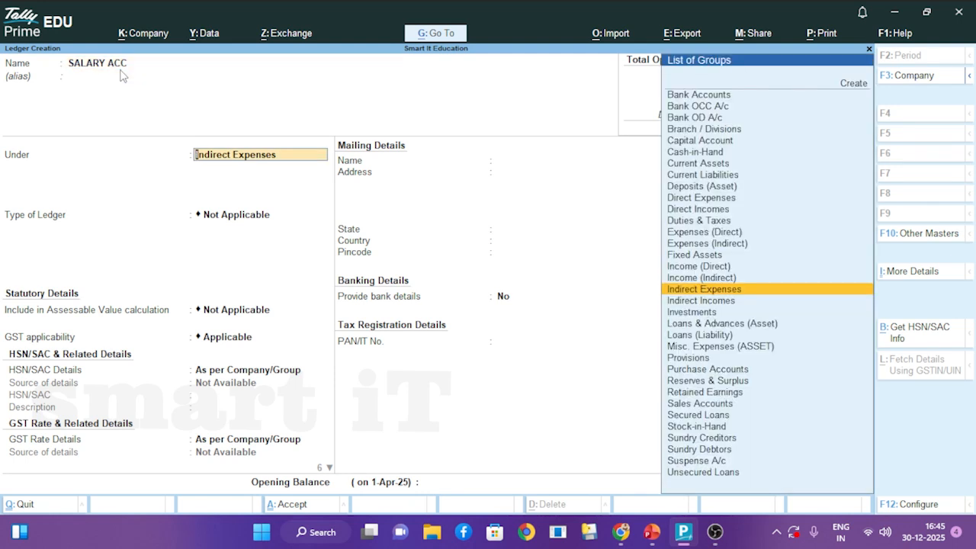
key("Return")
key("Return")
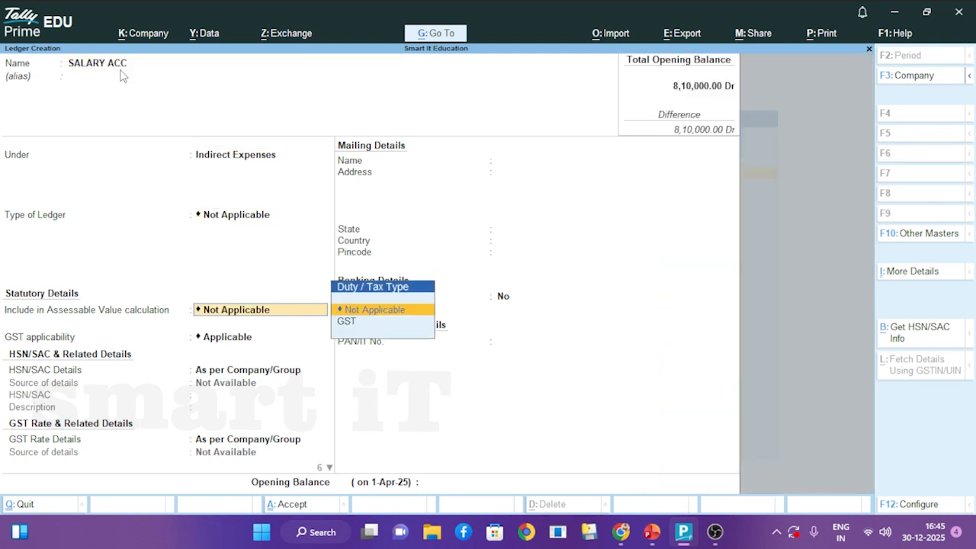
Enable other statutory details for the SALARY ACC ledger and set TDS to Applicable.
key("Return")
key("Return")
key("Return")
key("Return")
key("Return")
type("y")
key("Return")
type("A")
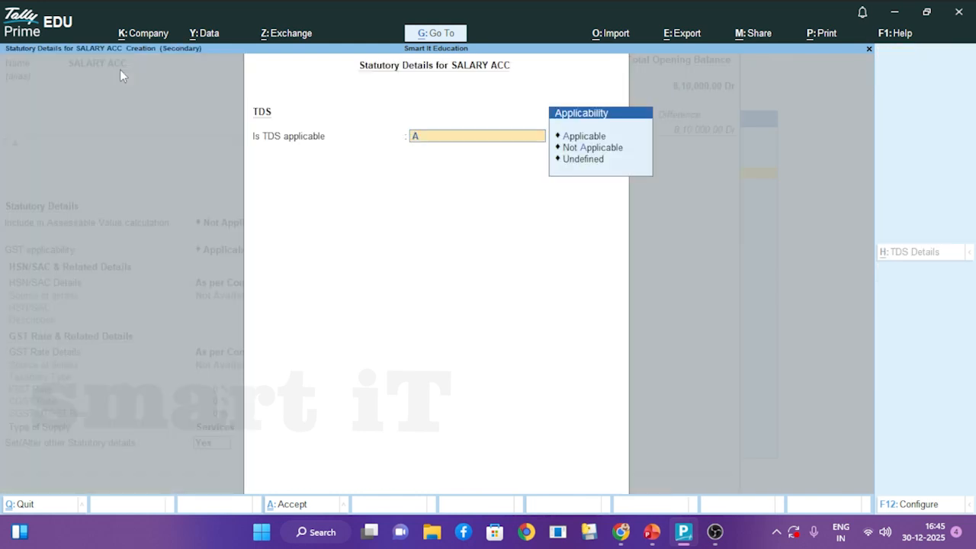
key("Return")
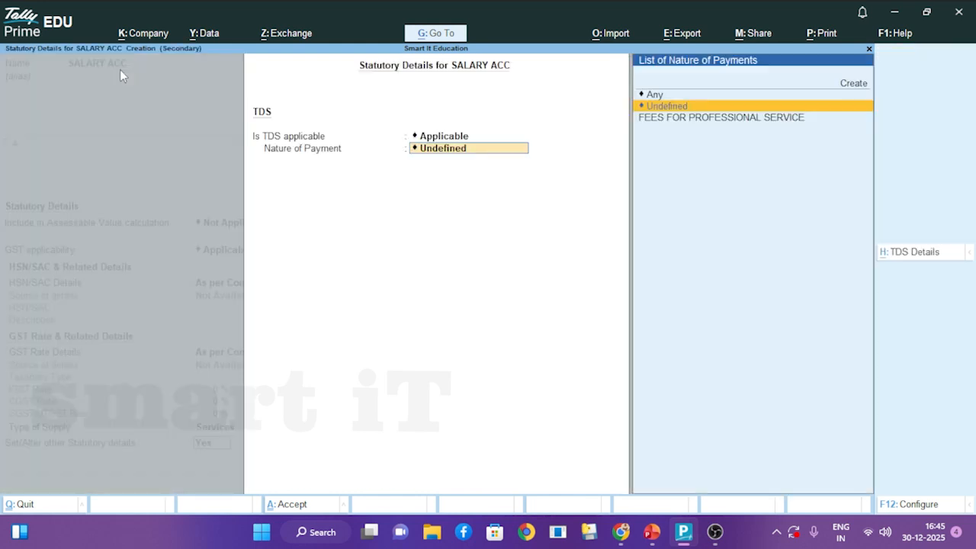
Create a TDS nature of payment named MONTHLY SALARY with section 192B, checking the section on the PowerPoint slide.
key("alt+c")
type("MONTH")
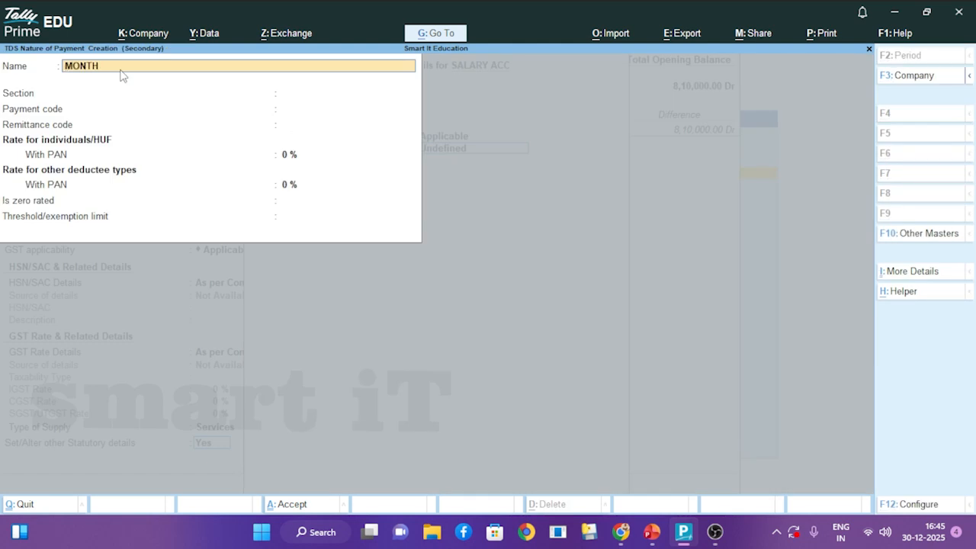
type("LY SALARY")
key("Return")
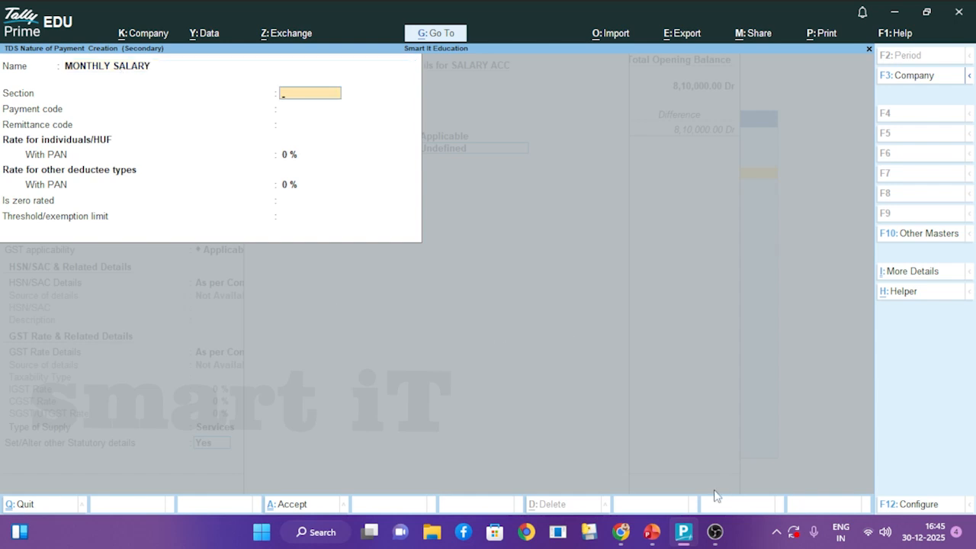
left_click(652, 531)
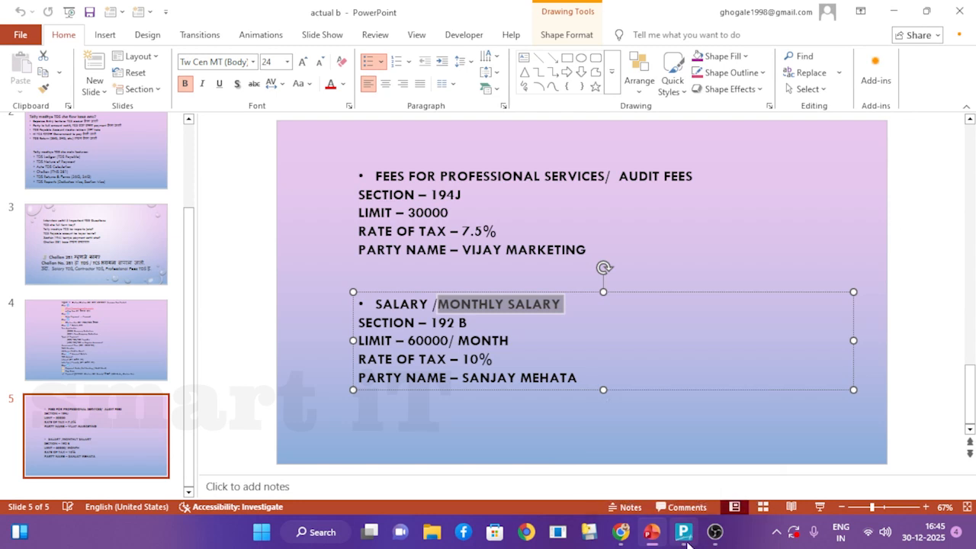
key("alt+Tab")
type("192B")
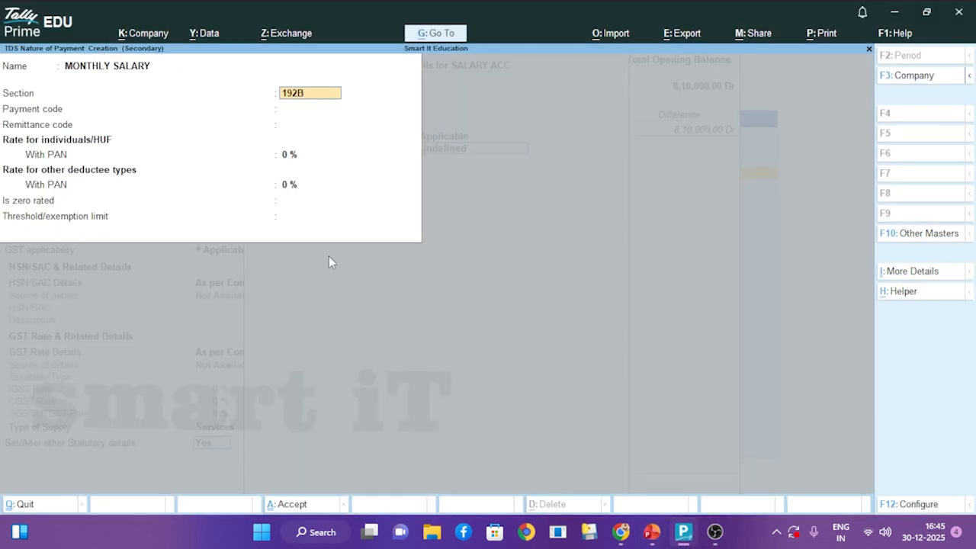
key("Return")
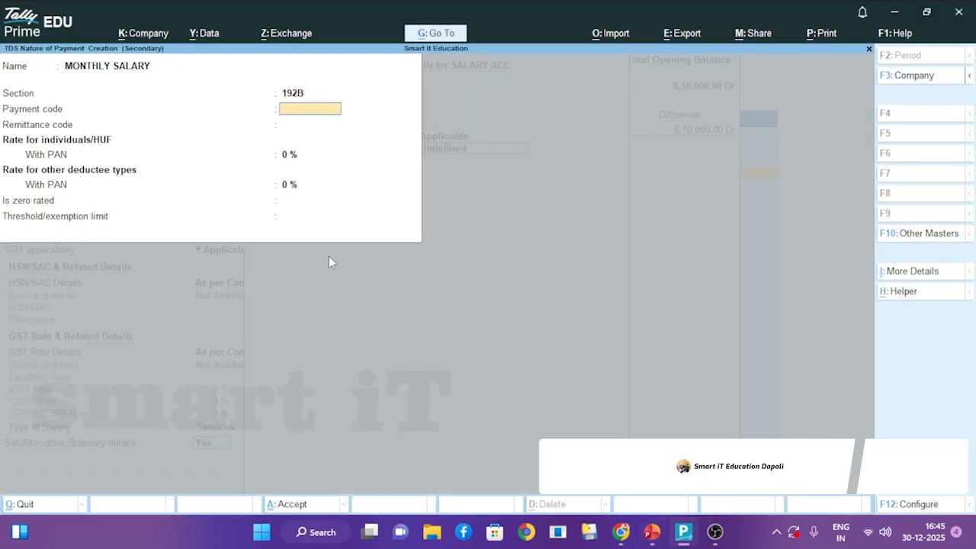
Set the payment code to 92 and the with-PAN rate to 10% for individuals/HUF and other deductee types.
type("92")
key("Return")
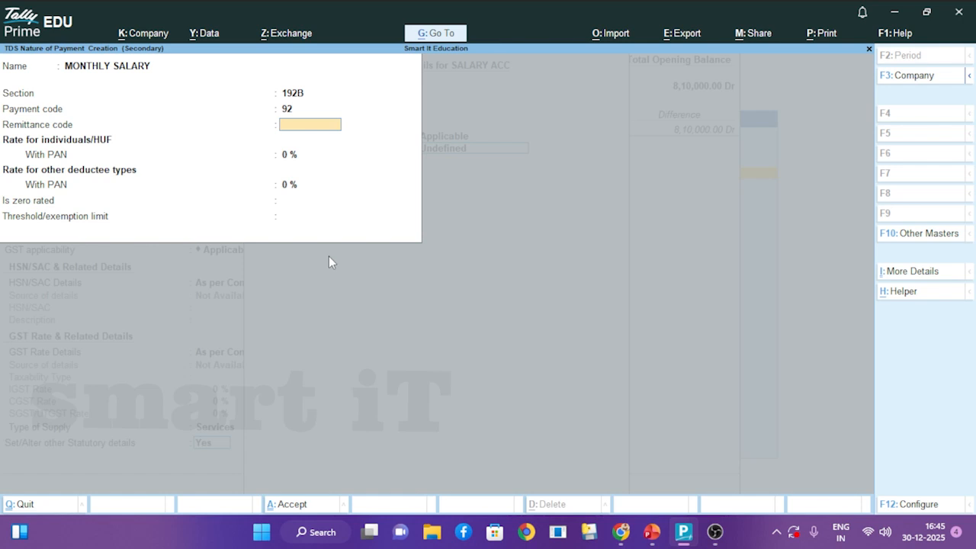
key("Return")
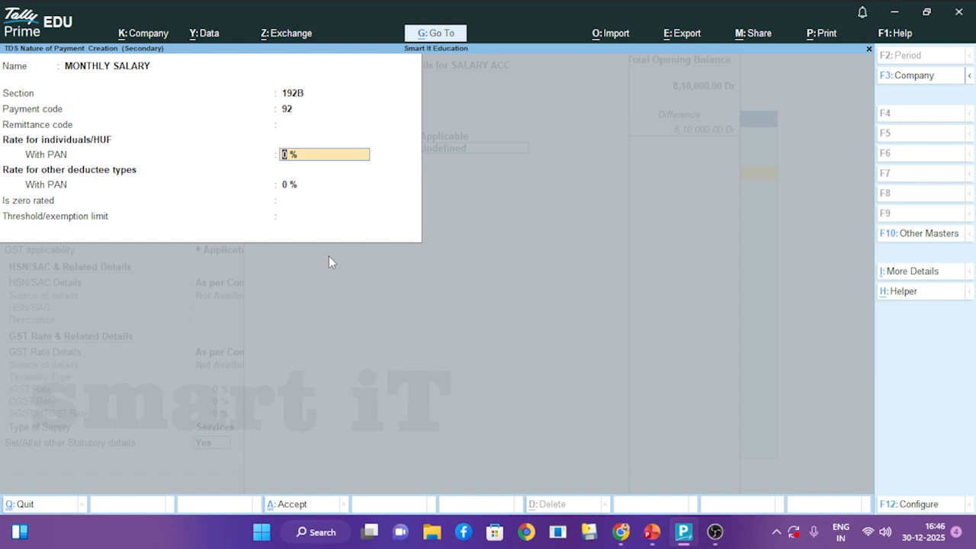
type("10")
key("Return")
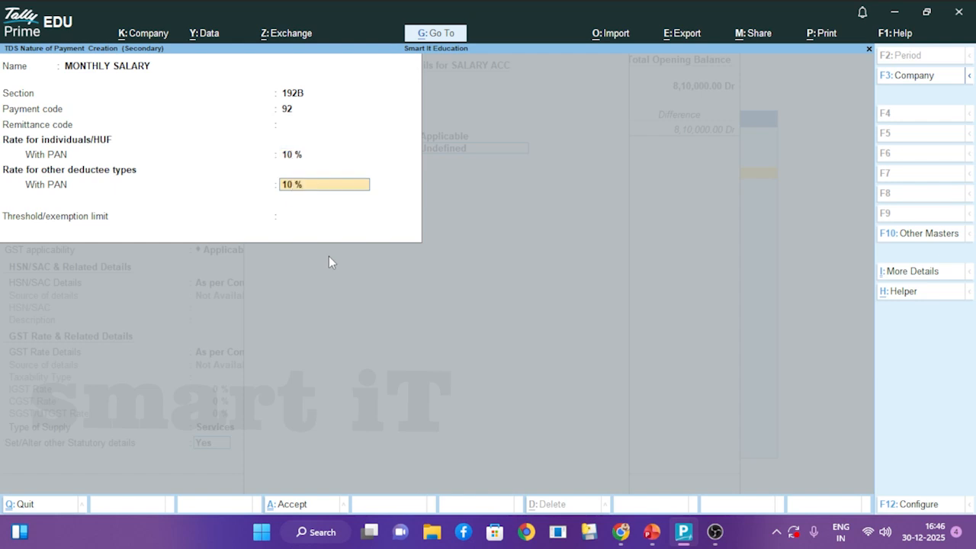
key("Return")
Set the threshold/exemption limit to 60000, accept the nature of payment, and save the SALARY ACC ledger.
type("60000")
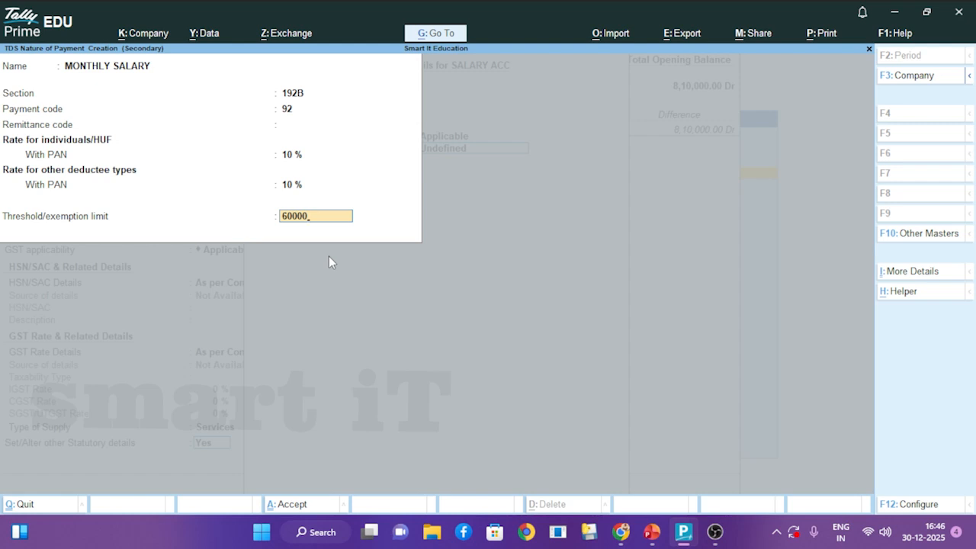
key("Return")
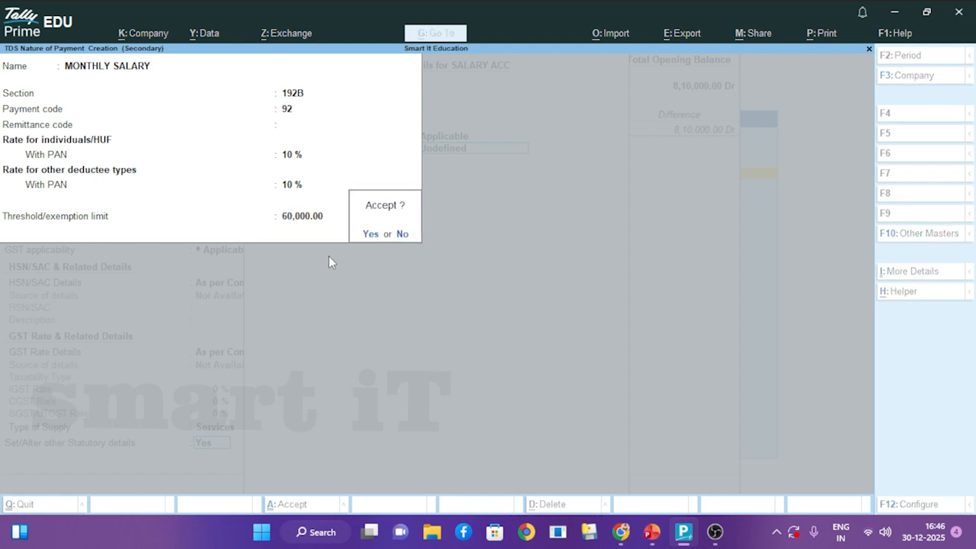
key("Return")
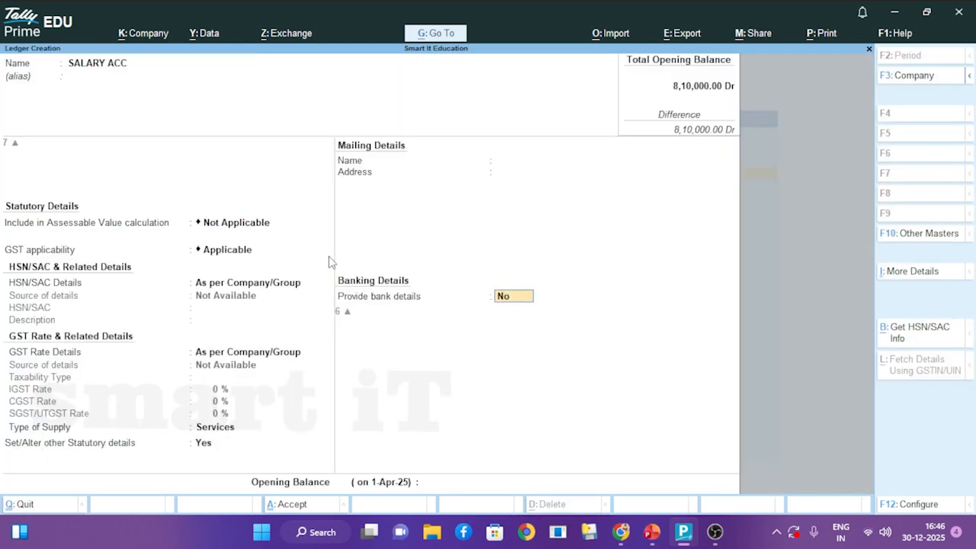
key("ctrl+a")
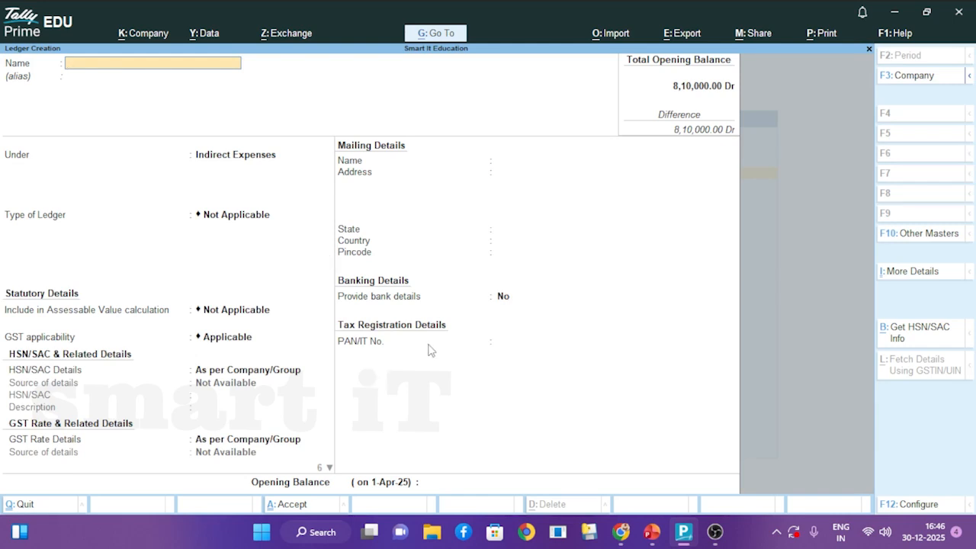
Review the TDS main features on slide 2 of the PowerPoint presentation, highlighting Auto TDS Calculation, and return to TallyPrime.
mouse_move(653, 542)
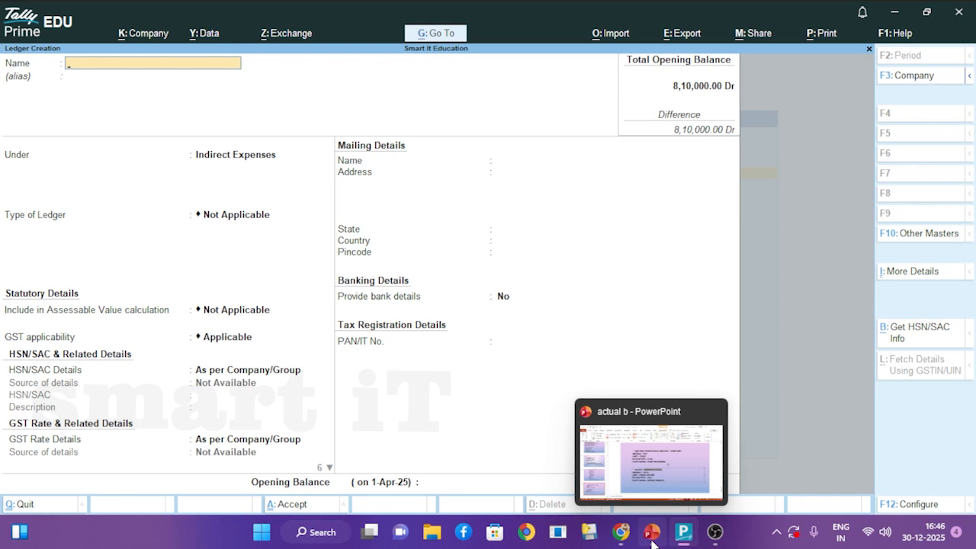
left_click(653, 542)
left_click(98, 343)
left_click(88, 250)
left_click(113, 170)
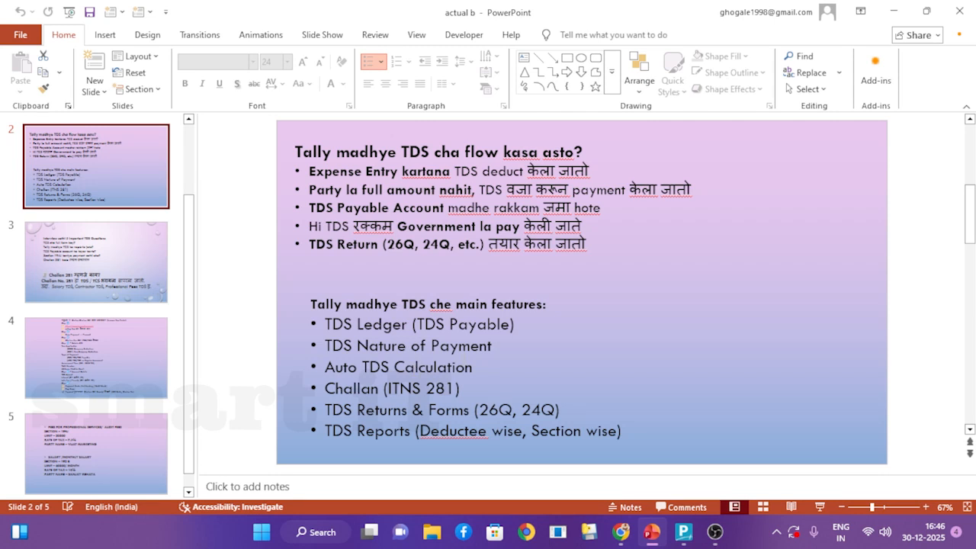
left_click_drag(475, 367, 324, 367)
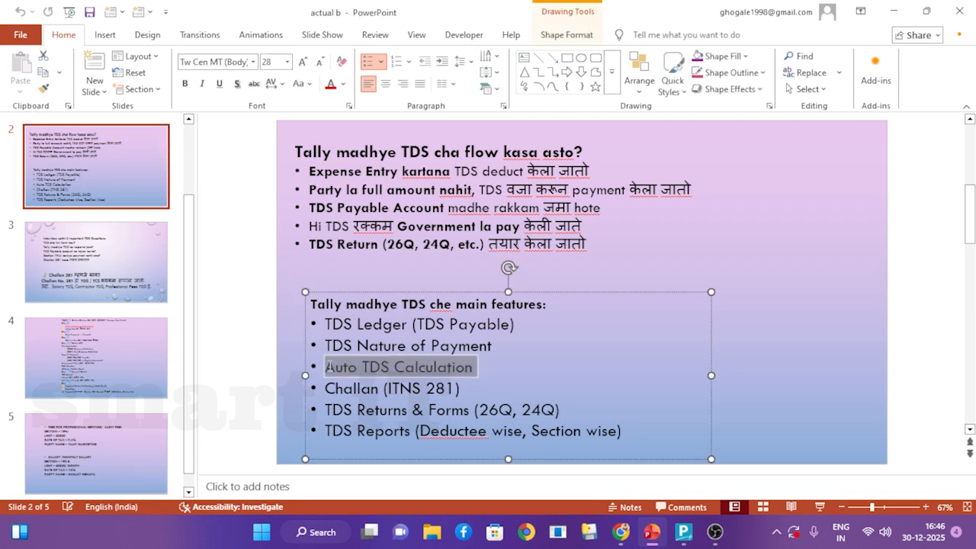
left_click(683, 531)
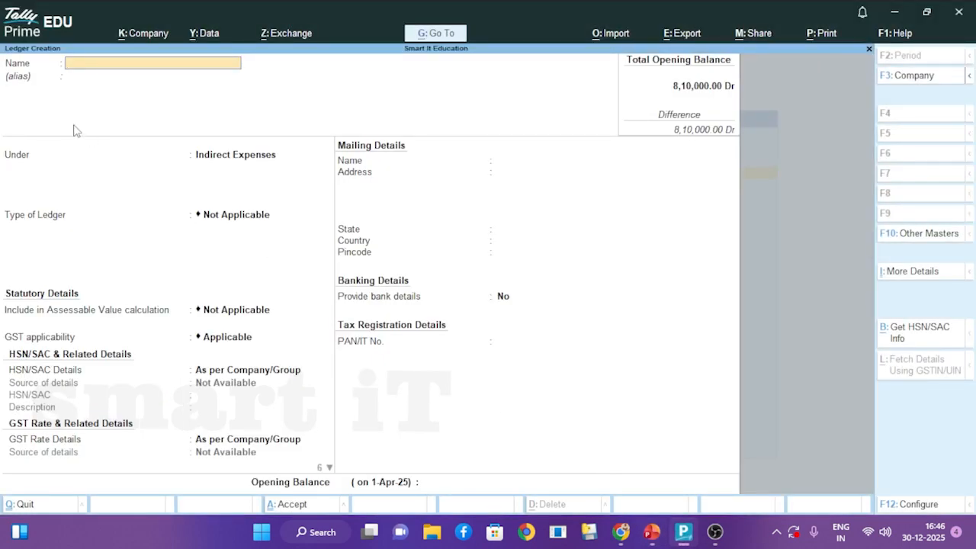
Name the new ledger TDS ON AUDIT FEES and place it under Duties & Taxes.
type("TDS ON AUDIT FEES")
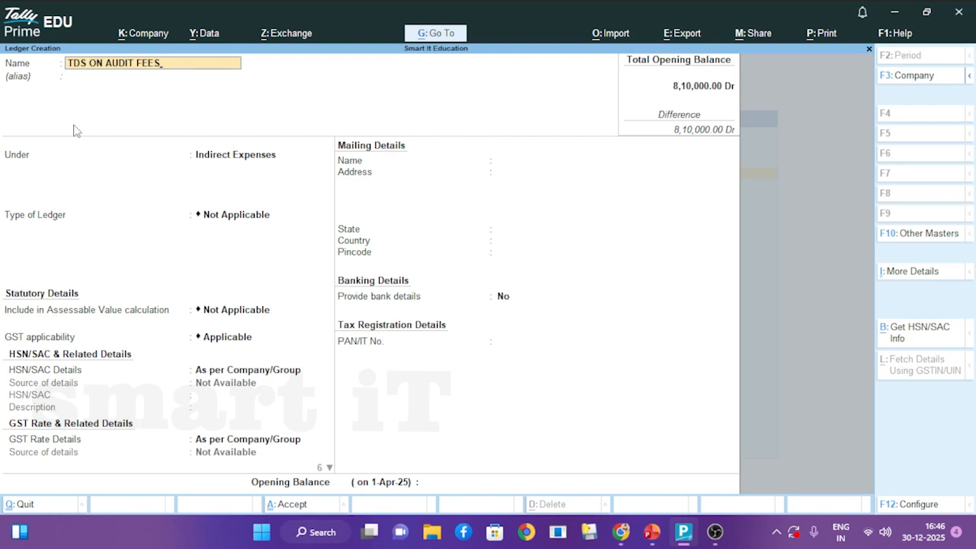
key("Return")
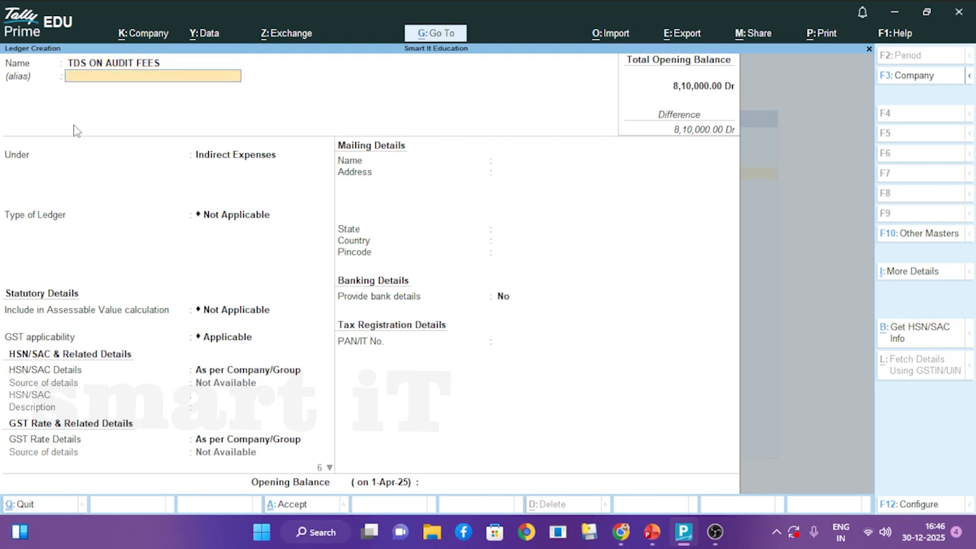
key("Return")
type("DU")
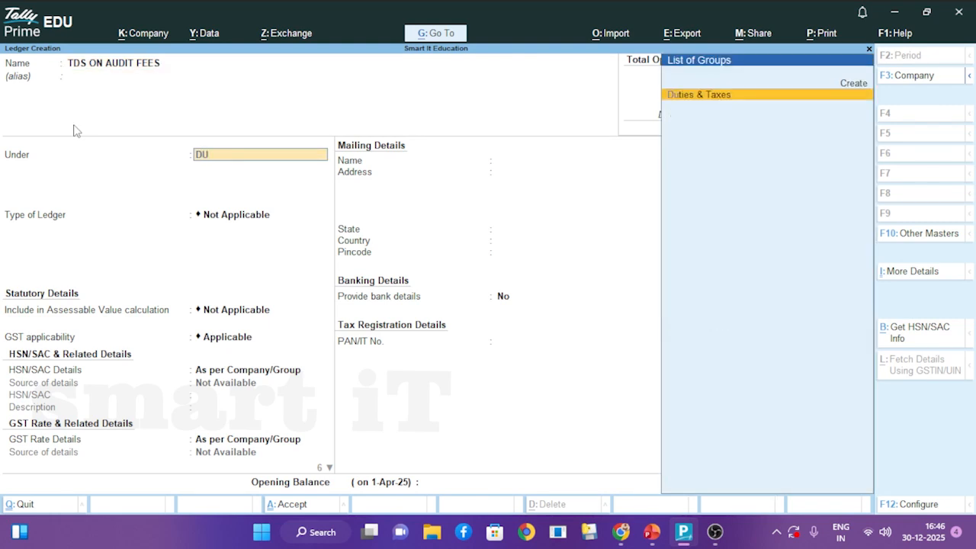
key("Return")
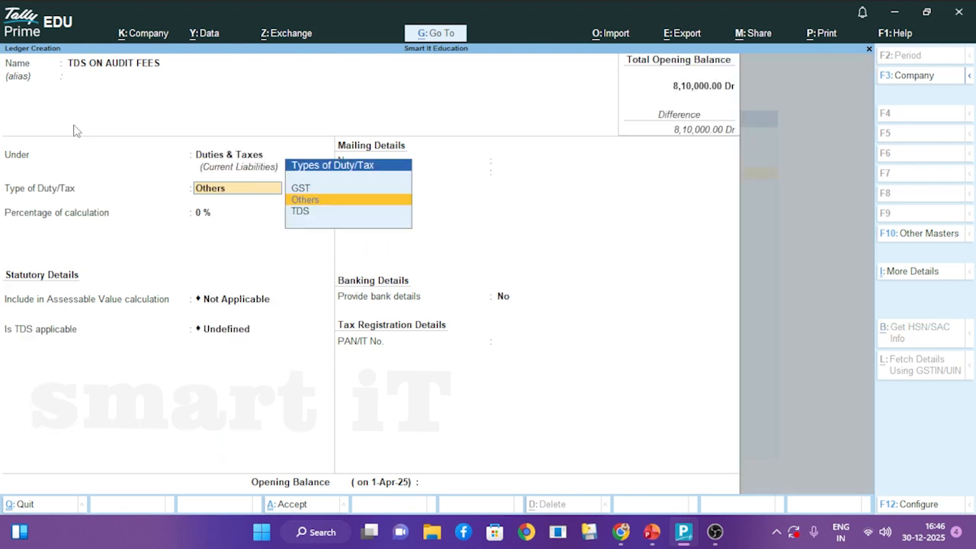
Set the duty/tax type to TDS with nature of payment FEES FOR PROFESSIONAL SERVICE, and save the TDS ON AUDIT FEES ledger.
key("Down")
key("Return")
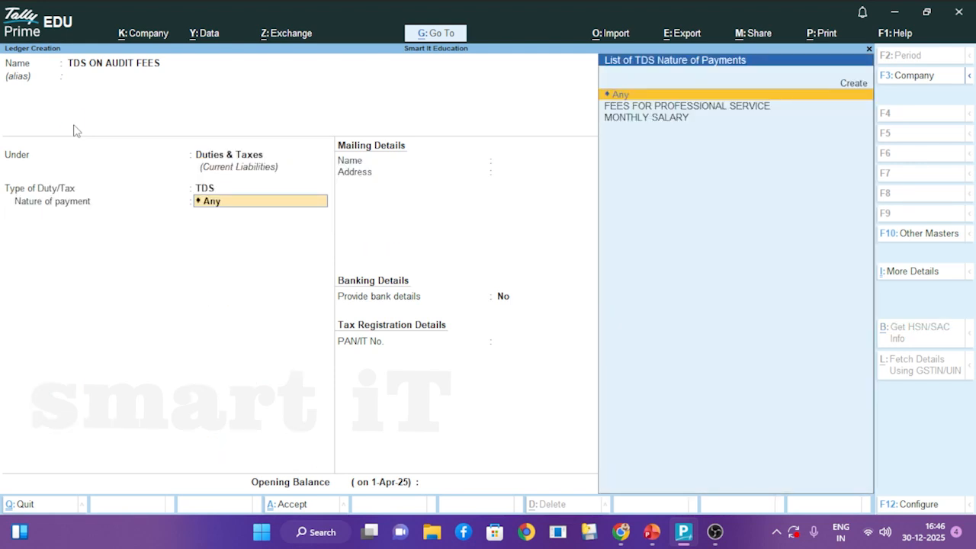
key("Down")
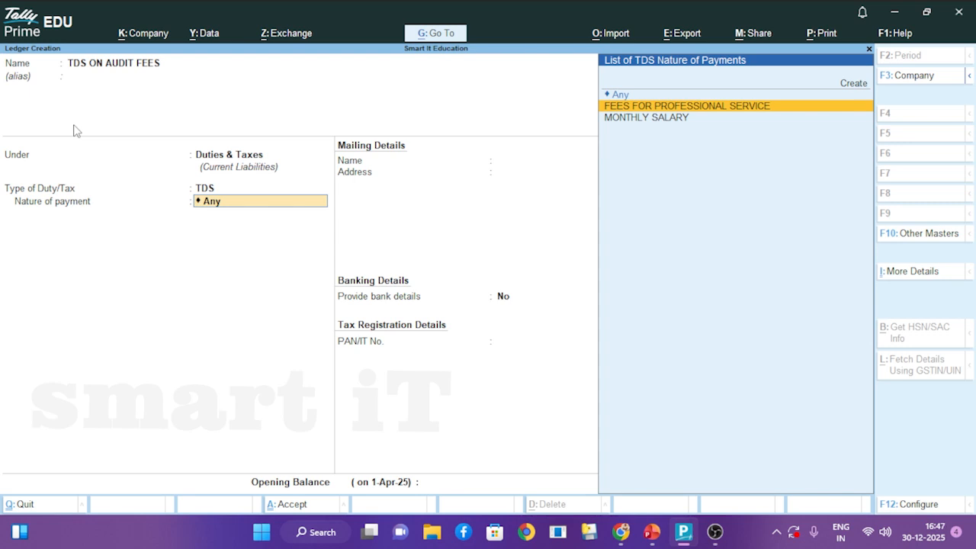
key("Return")
key("Return")
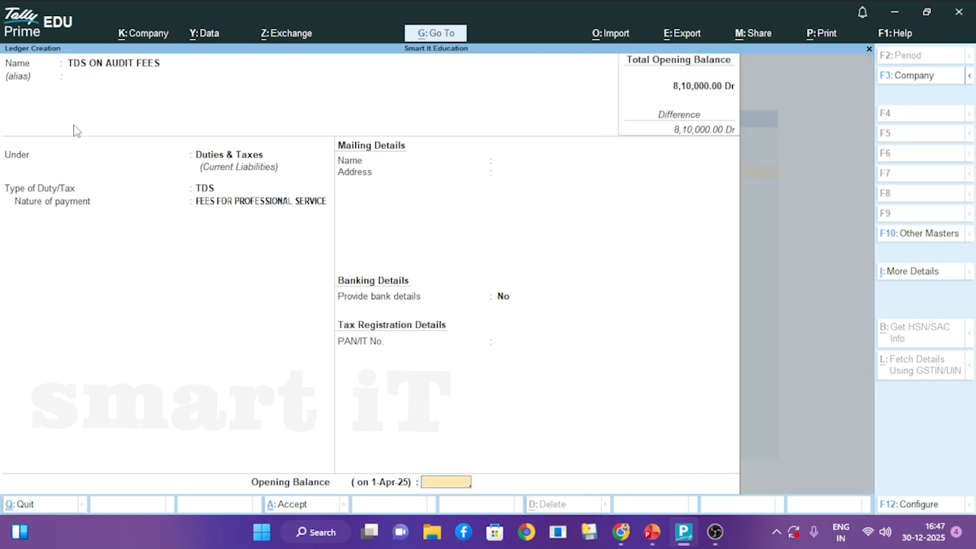
key("Return")
key("Return")
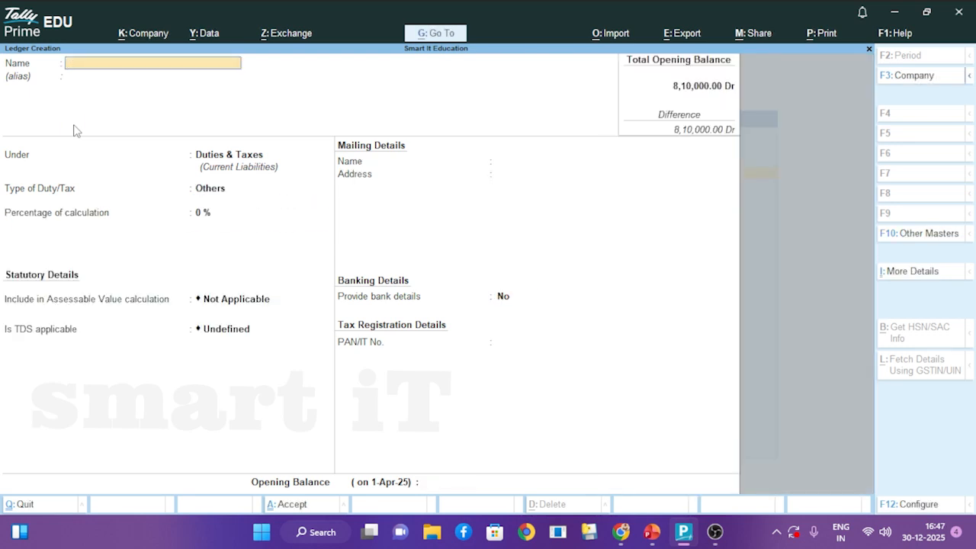
Create and save the TDS ON SALARY ledger under Duties & Taxes, with duty/tax type TDS and nature of payment MONTHLY SALARY.
type("TDS ON SALARY")
key("Return")
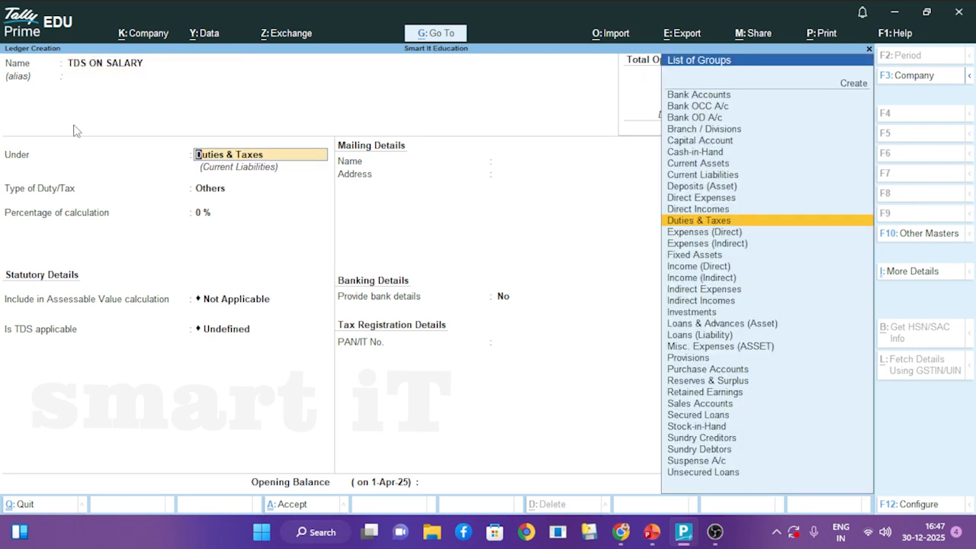
key("Return")
key("Down")
key("Return")
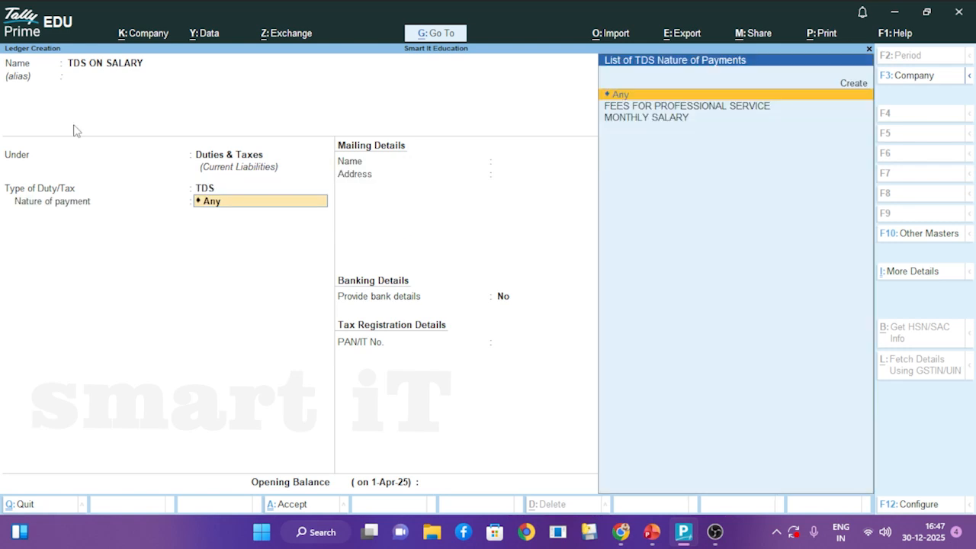
key("Down")
key("Down")
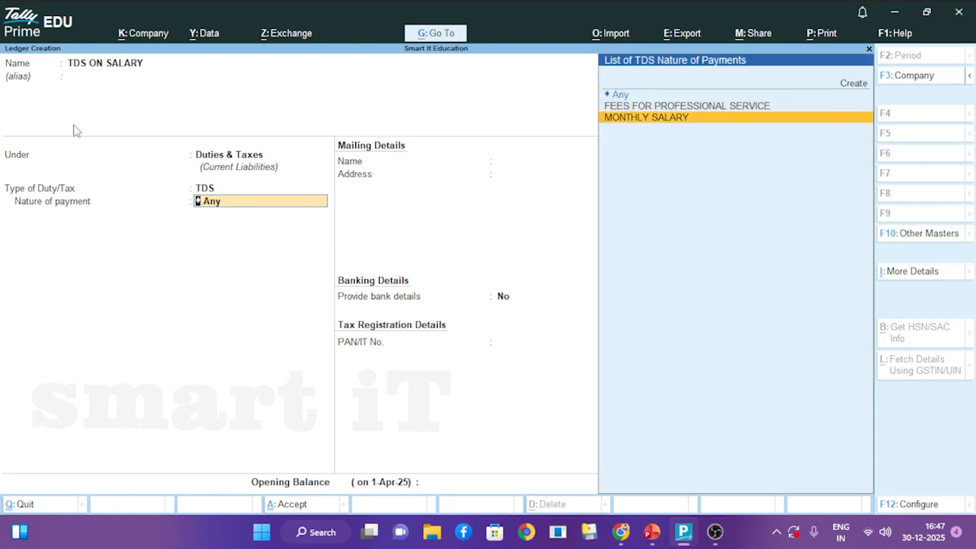
key("Return")
key("Return")
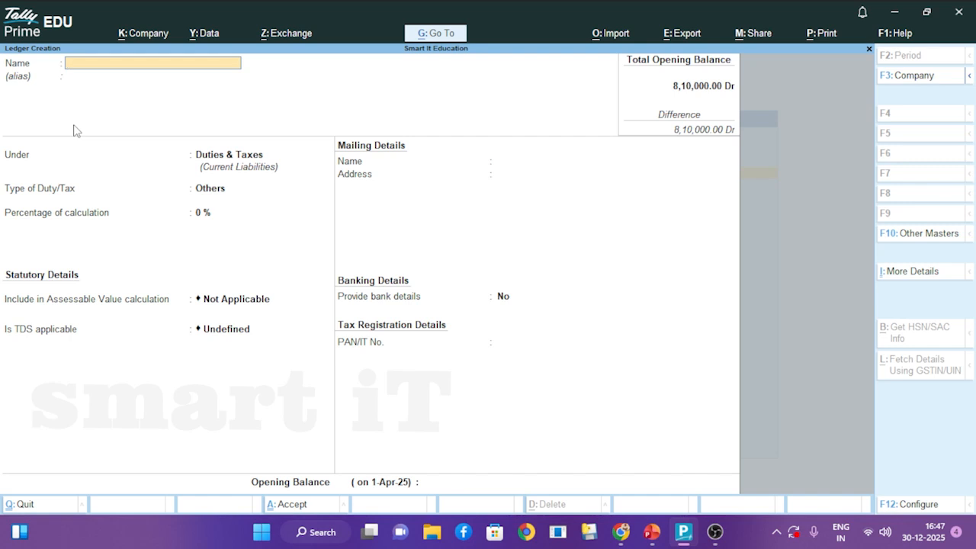
Review TDS Ledger (TDS Payable) on slide 2 and the party details on slide 5 in PowerPoint, and return to TallyPrime.
left_click(657, 531)
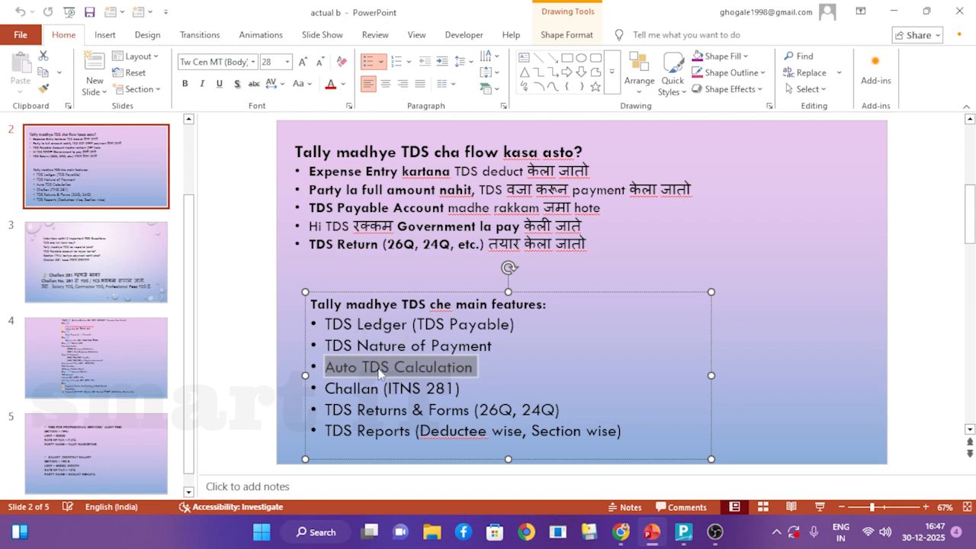
left_click_drag(518, 324, 328, 324)
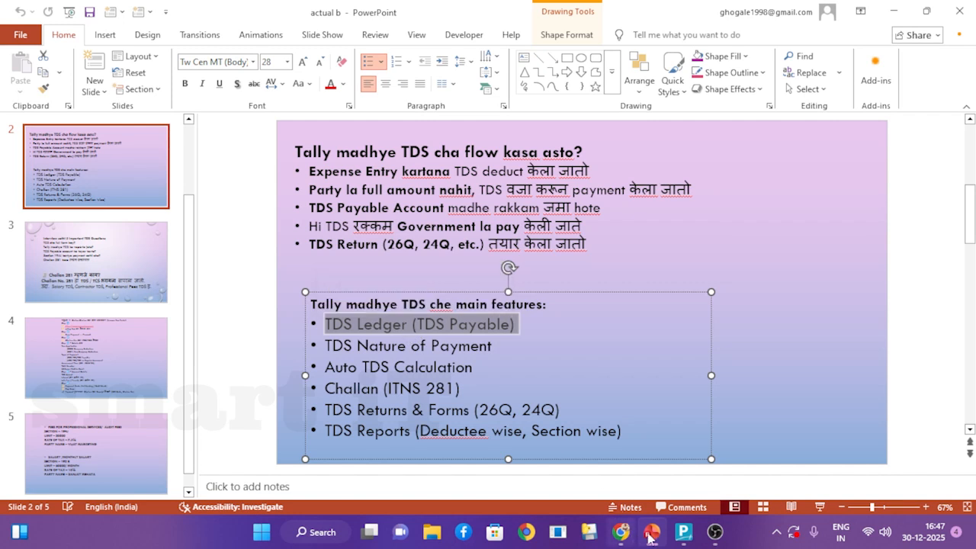
key("Page_Down")
key("Page_Down")
key("Page_Down")
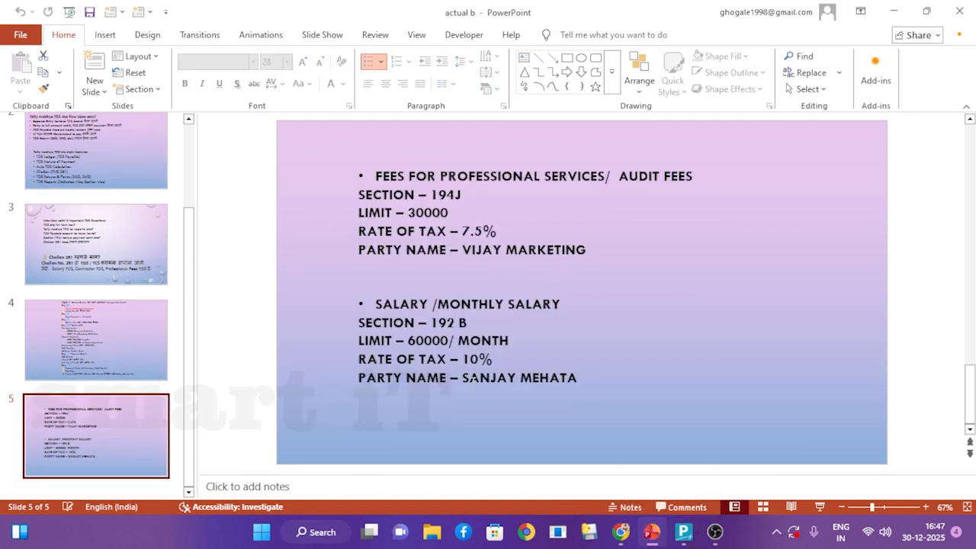
left_click(683, 531)
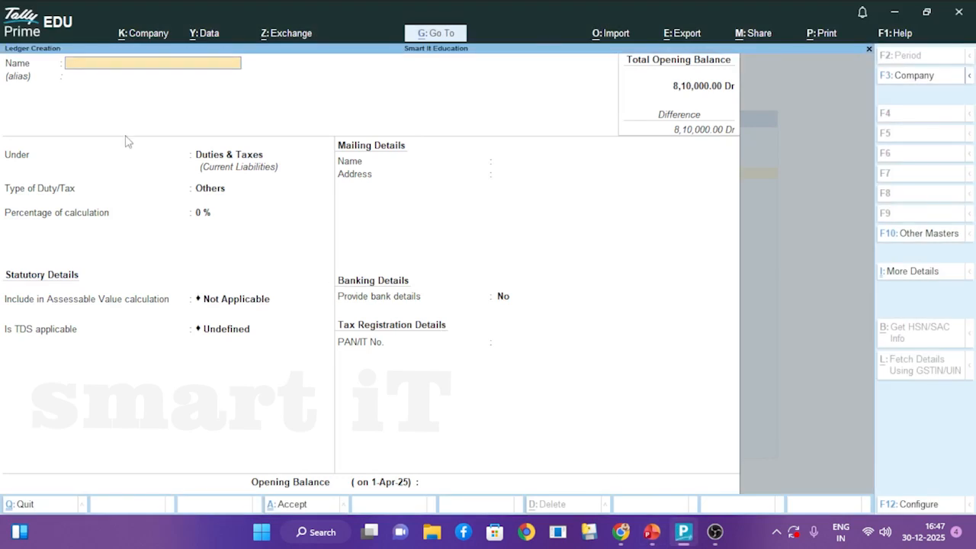
Name the new ledger VIJAY MARKETING and place it under Sundry Creditors.
type("VIJAY MARKETING")
key("Return")
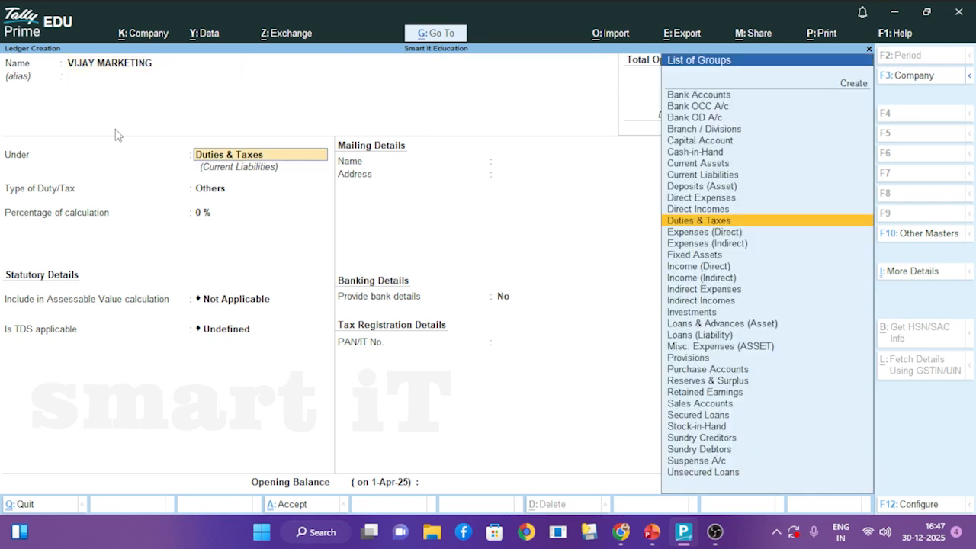
type("SUND")
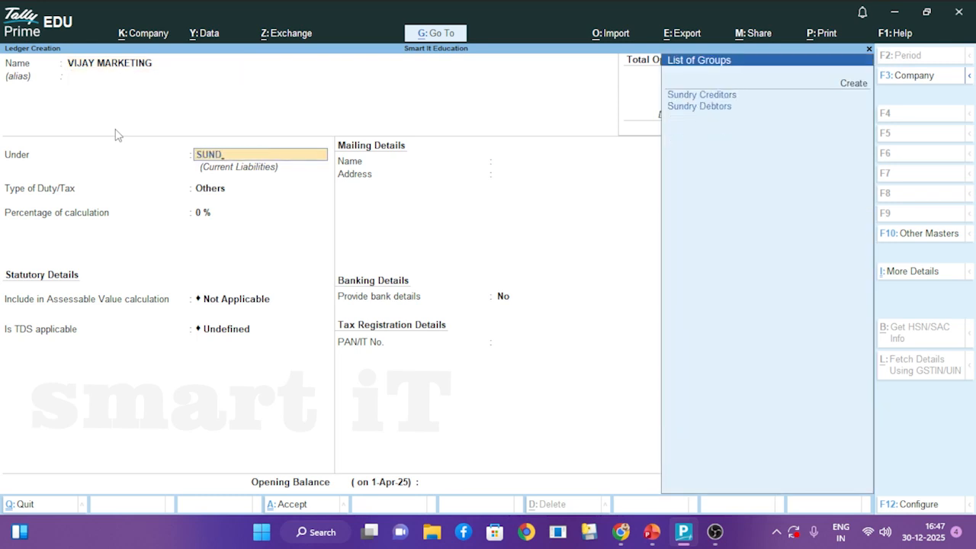
key("Return")
key("Return")
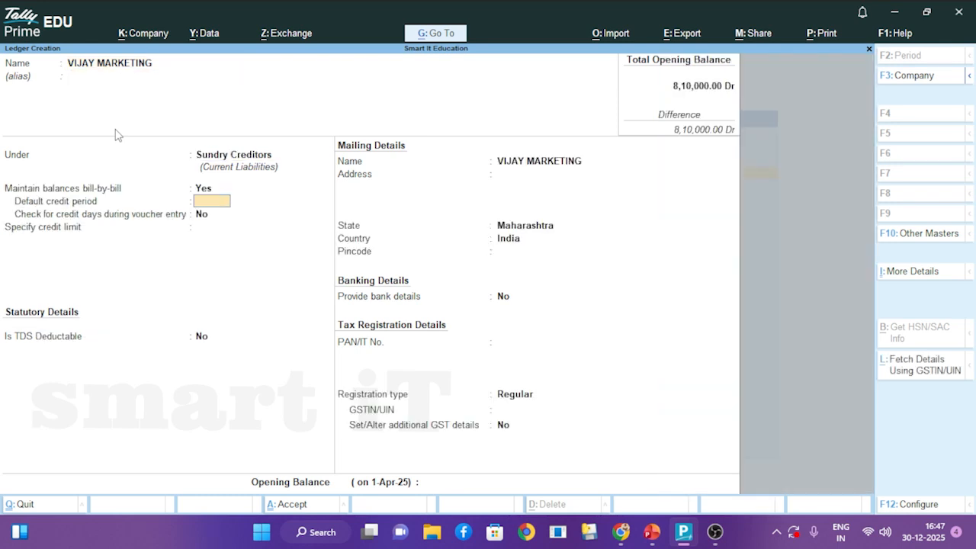
Make the VIJAY MARKETING ledger TDS deductable and set its deductee type to Association of Persons.
key("Return")
key("Return")
key("Return")
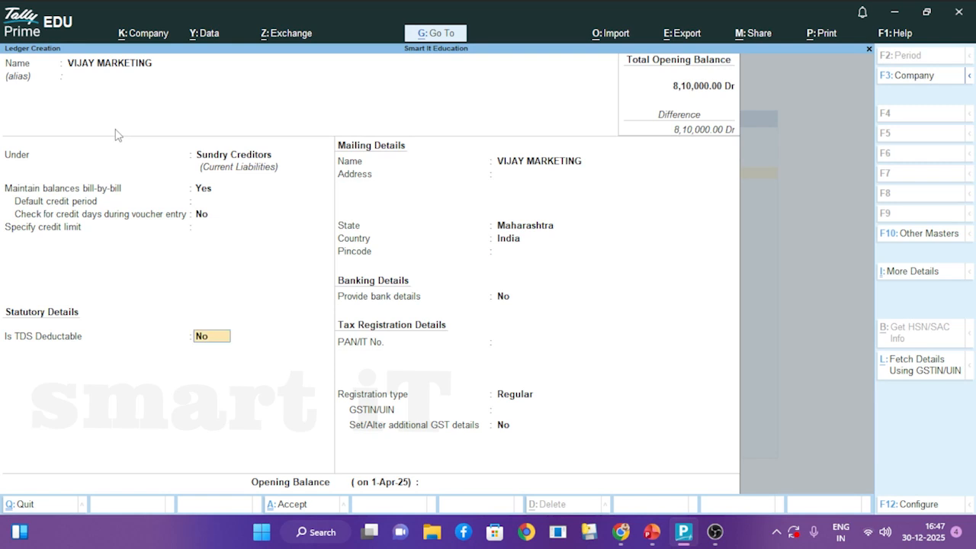
type("Y")
key("Return")
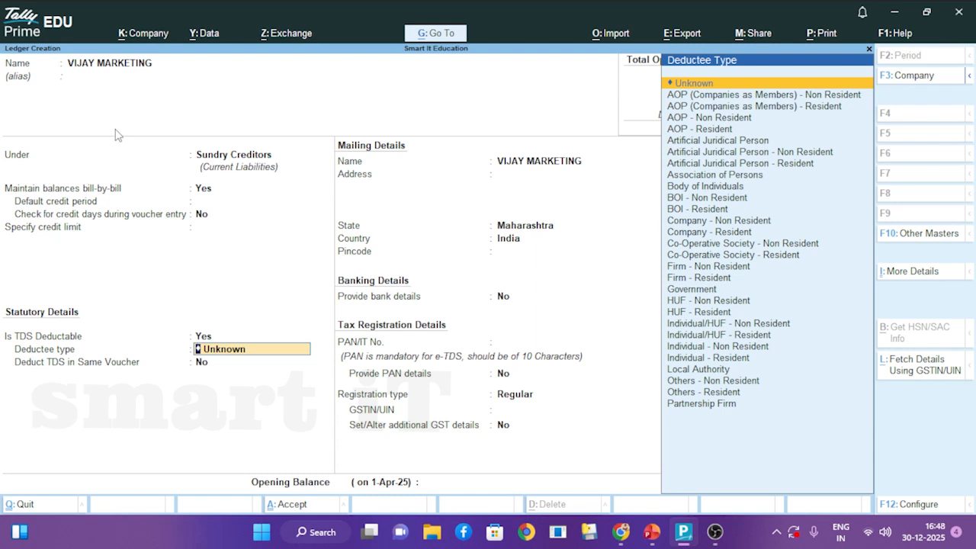
key("Down")
key("Down")
key("Down")
key("Down")
key("Down")
key("Down")
key("Down")
key("Down")
key("Down")
key("Down")
key("Down")
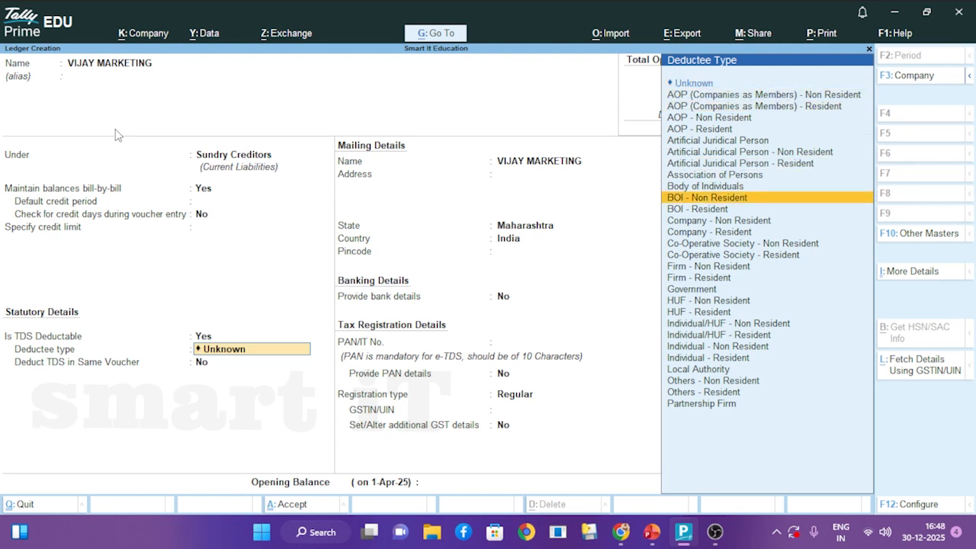
key("Down")
key("Down")
key("Down")
key("Down")
key("Up")
key("Up")
key("Up")
key("Up")
key("Up")
key("Up")
key("Up")
key("Return")
Enable Deduct TDS in Same Voucher for VIJAY MARKETING with FEES FOR PROFESSIONAL SERVICE as the only nature of payment.
key("y")
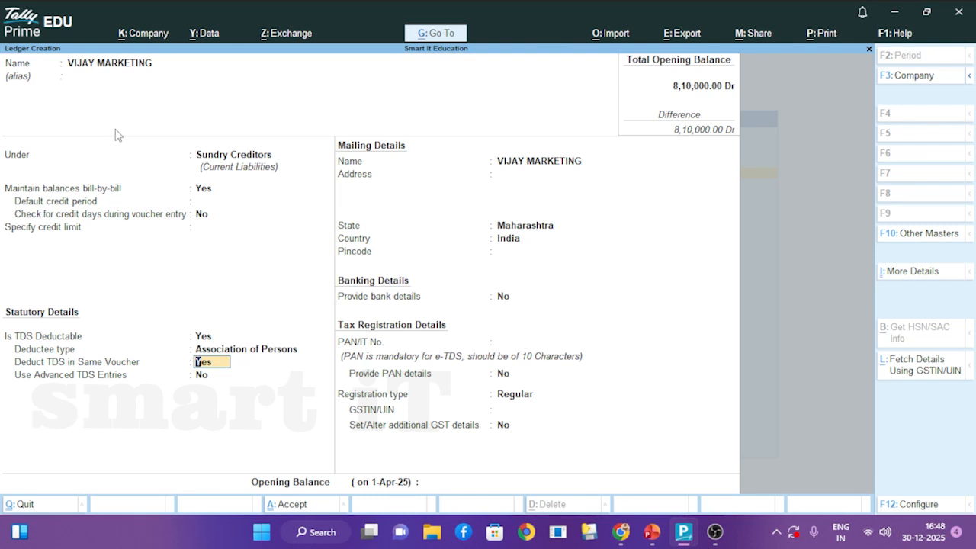
key("Return")
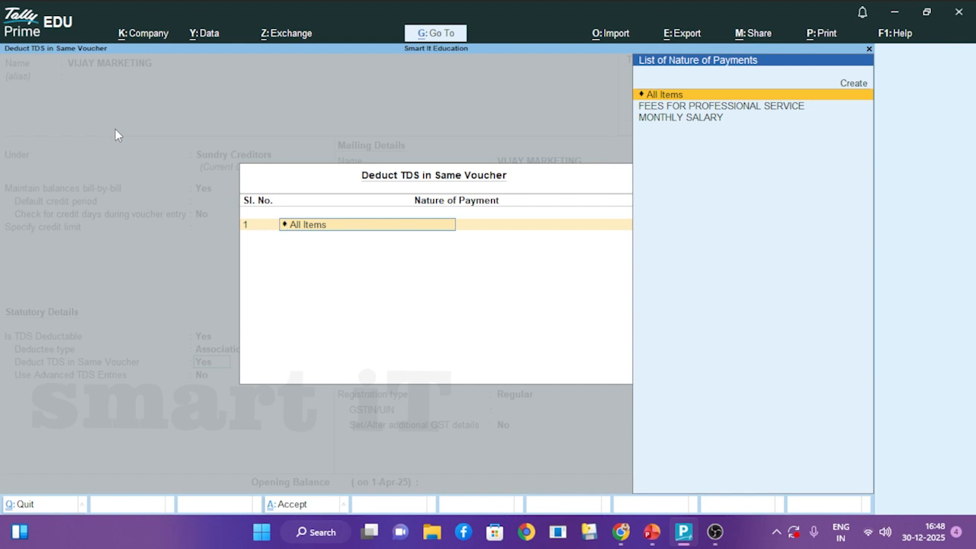
key("Down")
key("Return")
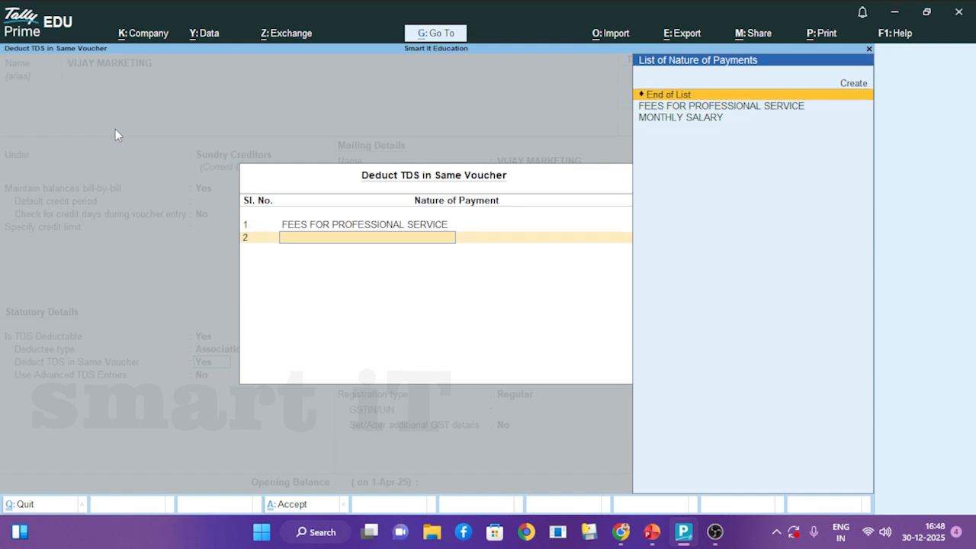
key("Return")
key("Return")
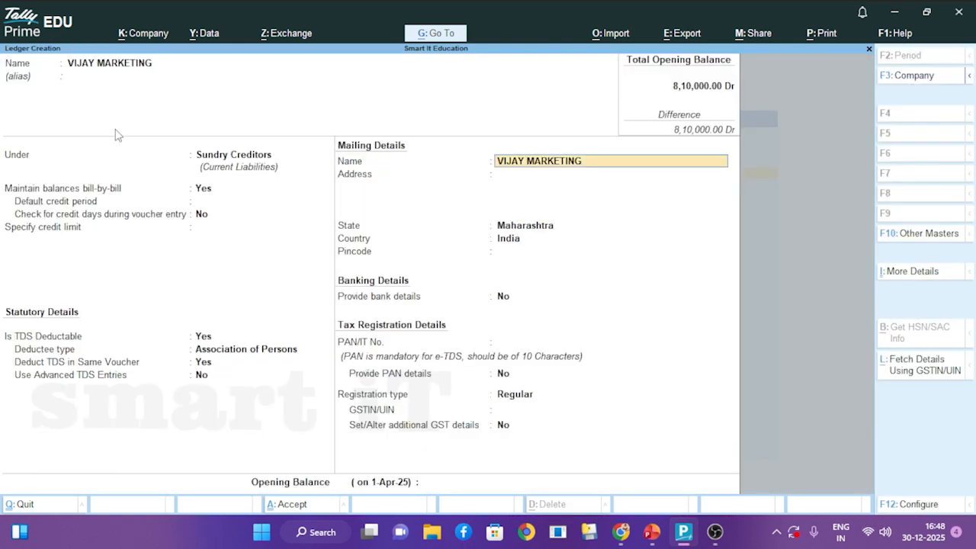
Enter VIJAY MARKETING's PAN/IT number and set Provide PAN details to Yes, leaving the mailing and banking details as they are.
key("Return")
key("Return")
key("Return")
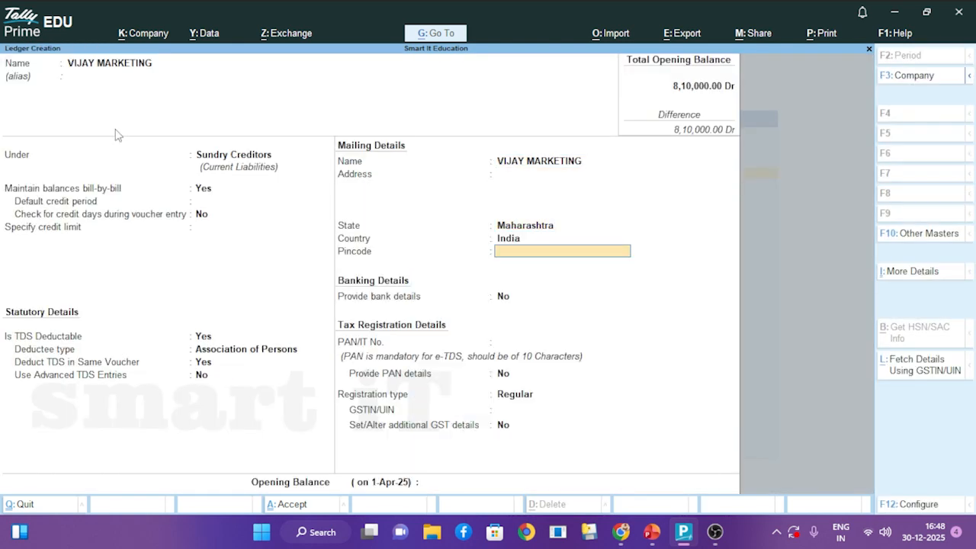
key("Return")
key("Return")
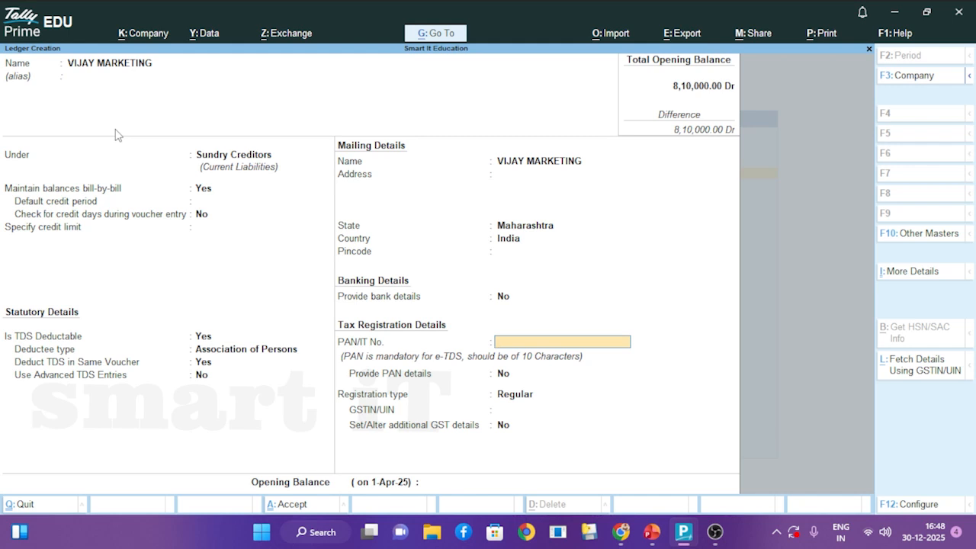
type("BXOPG1245A")
key("Return")
type("Y")
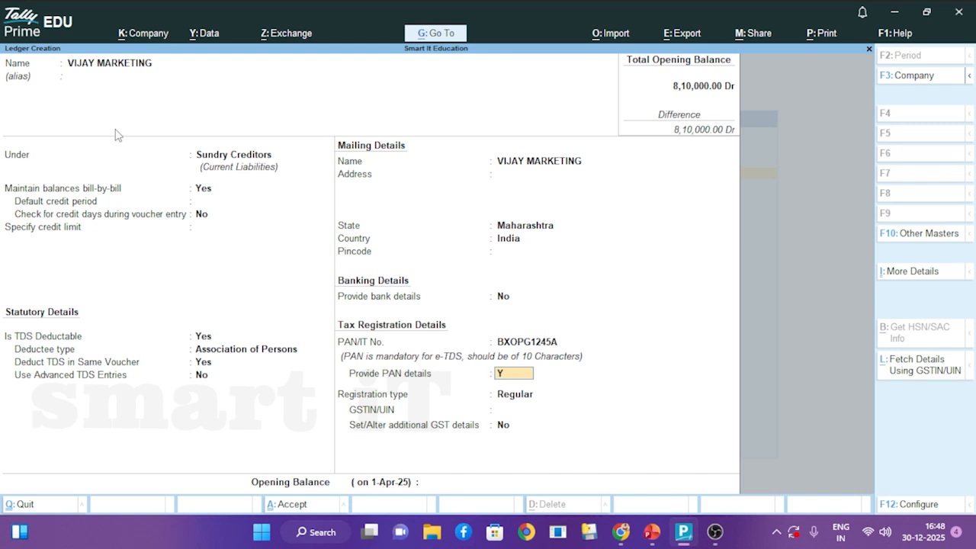
key("Return")
key("Return")
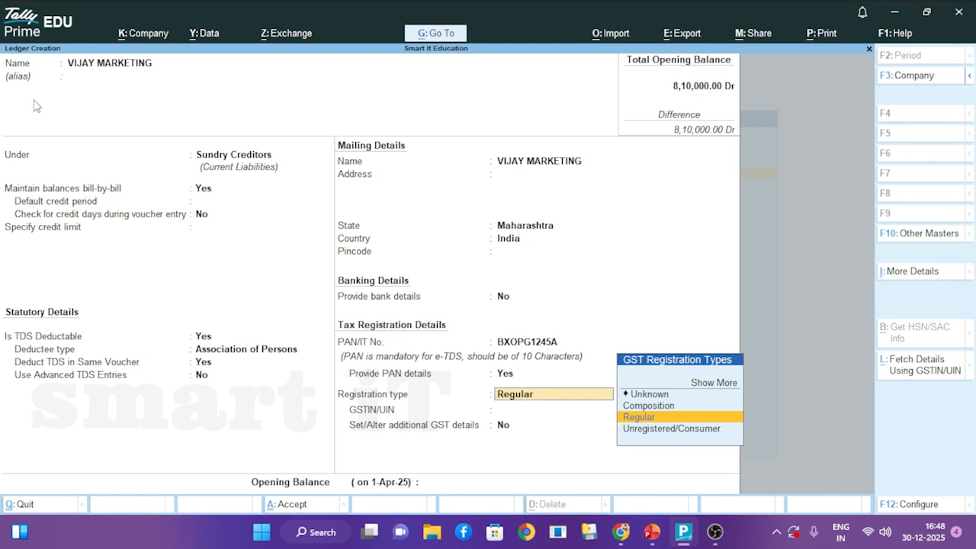
Keep the registration type as Regular, leave GSTIN/UIN blank, and save the VIJAY MARKETING ledger.
key("Up")
key("Down")
key("Up")
key("Down")
key("Up")
key("Down")
key("Return")
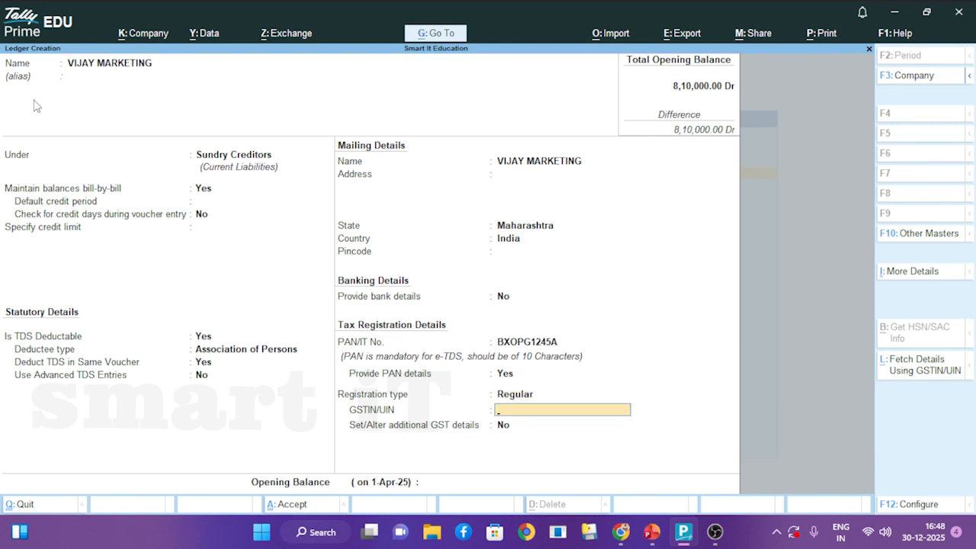
key("ctrl")
key("ctrl+a")
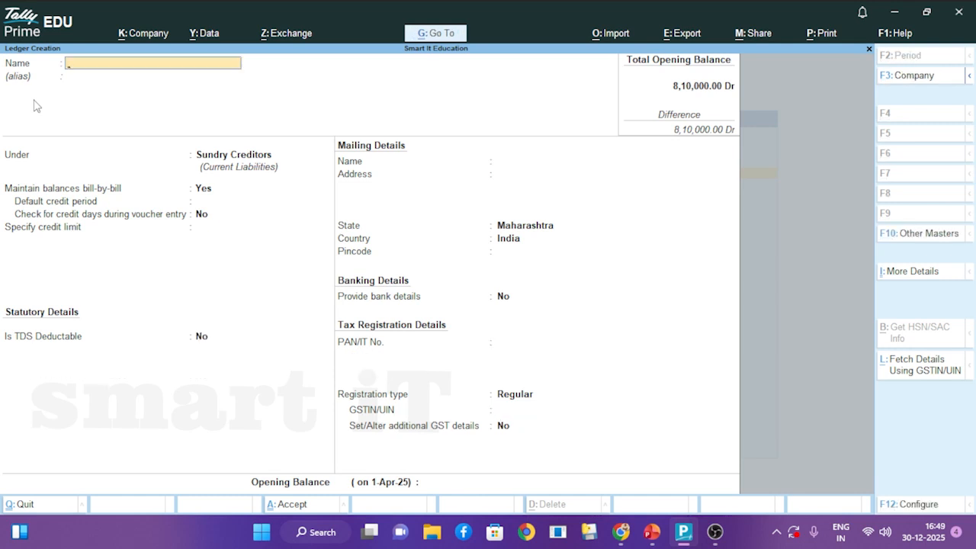
Check the salary party on slide 5 in PowerPoint, return to TallyPrime, and name the new Sundry Creditors ledger after that person.
left_click(652, 531)
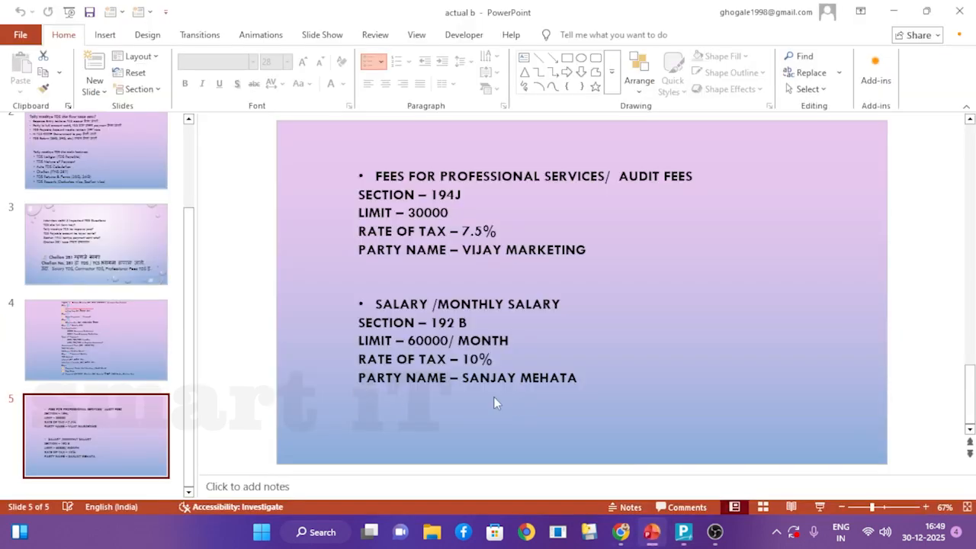
left_click(683, 532)
type("SANJAY MEHTA")
key("Return")
key("Return")
key("Return")
key("Return")
key("Return")
key("Return")
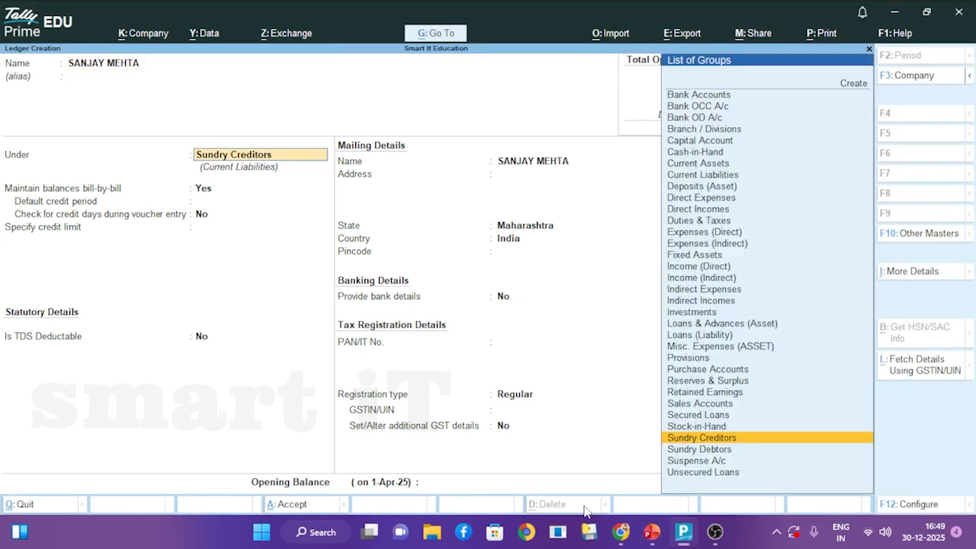
key("Return")
Make the salary party's ledger TDS deductable and set its deductee type to Individual/HUF - Resident.
type("y")
key("Return")
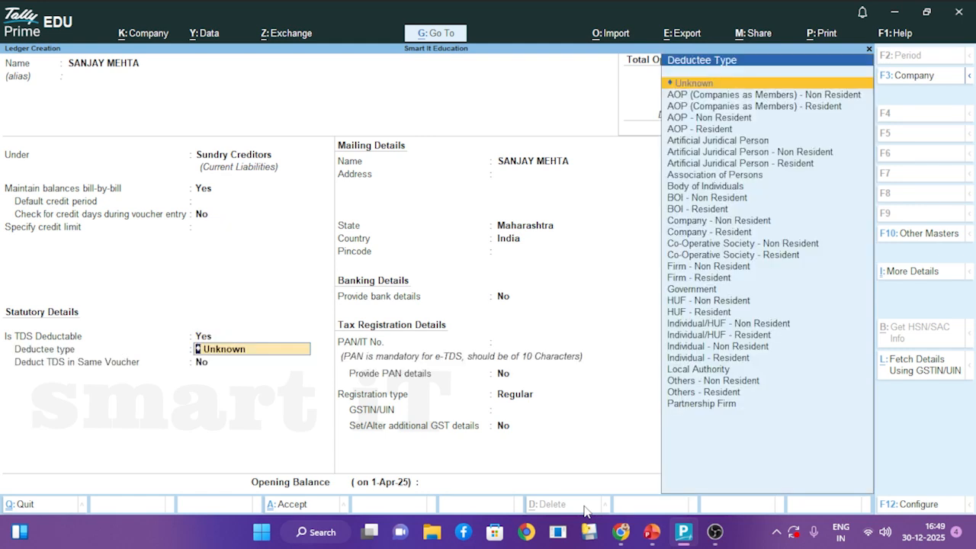
type("IN")
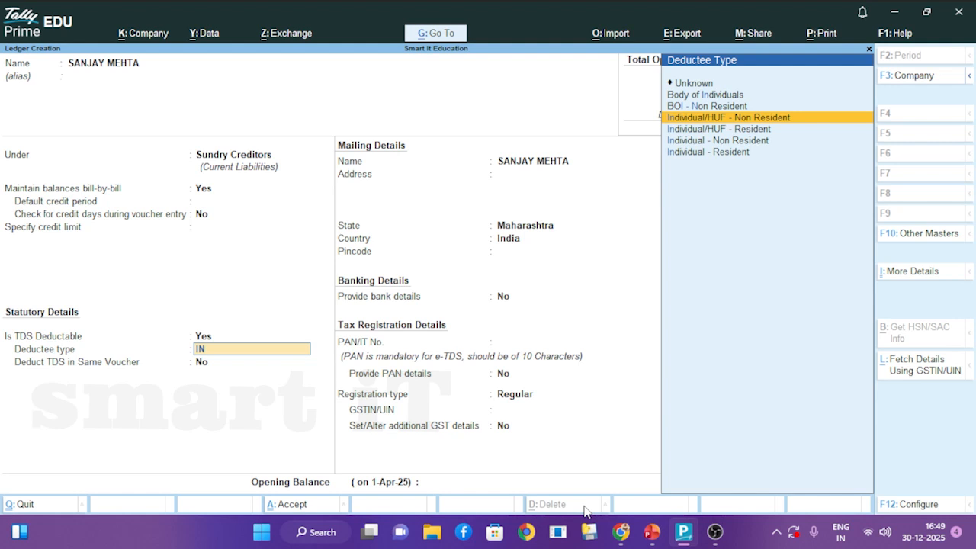
key("Down")
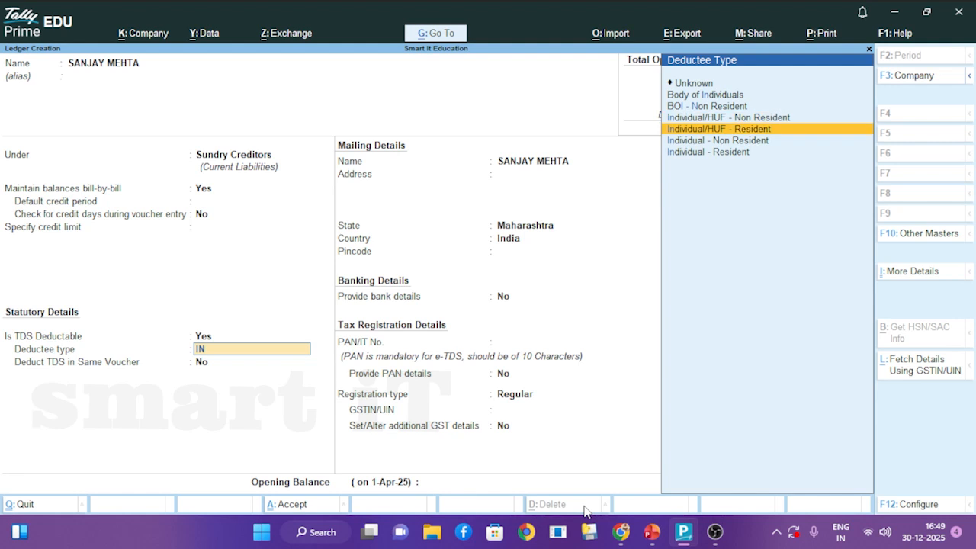
key("Return")
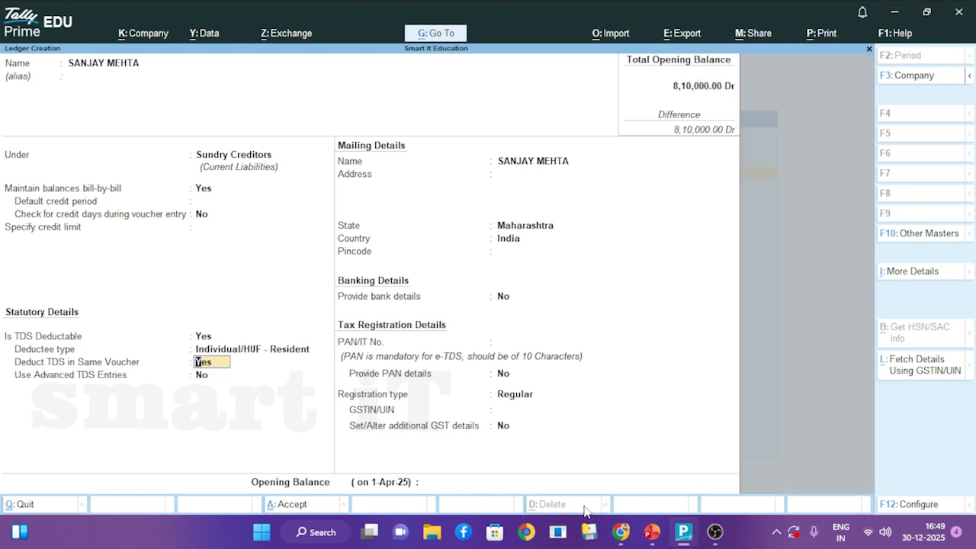
Set Deduct TDS in Same Voucher to apply to the MONTHLY SALARY nature of payment for the salary party.
key("Return")
key("Down")
key("Down")
key("Return")
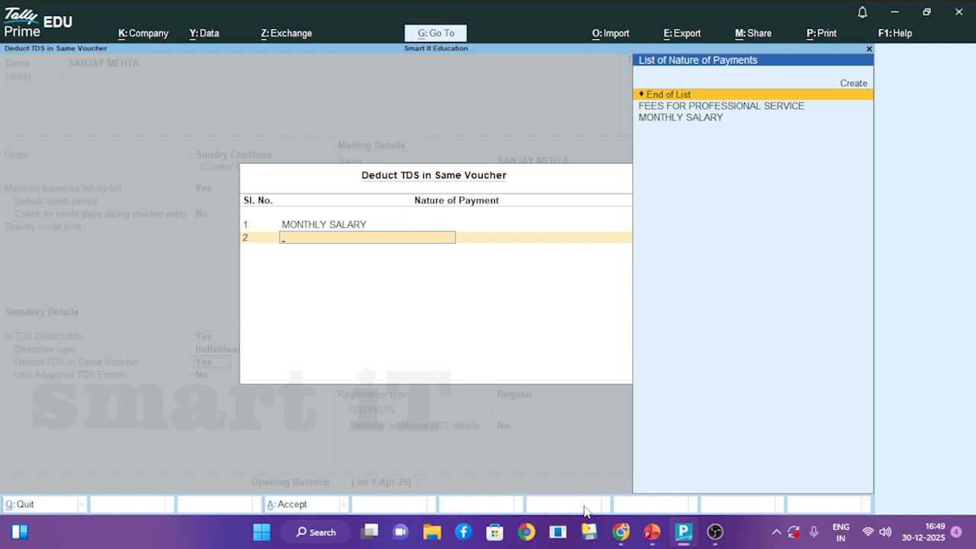
key("Return")
key("Return")
Enter the salary party's PAN/IT number, set Provide PAN details to Yes, and save the ledger with Regular registration.
key("Return")
key("Return")
key("Return")
key("Return")
key("Return")
key("Return")
type("B")
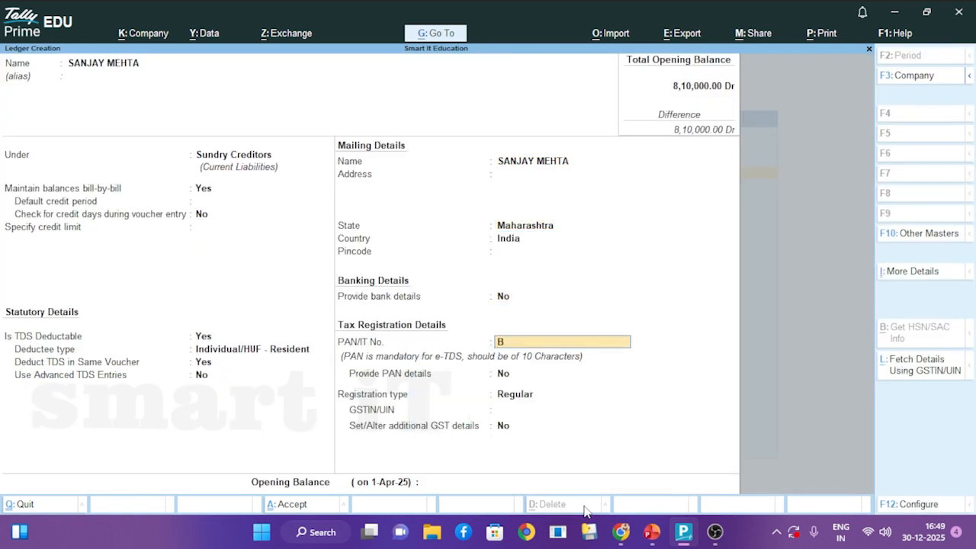
type("XOGH1245A")
key("Return")
type("Y")
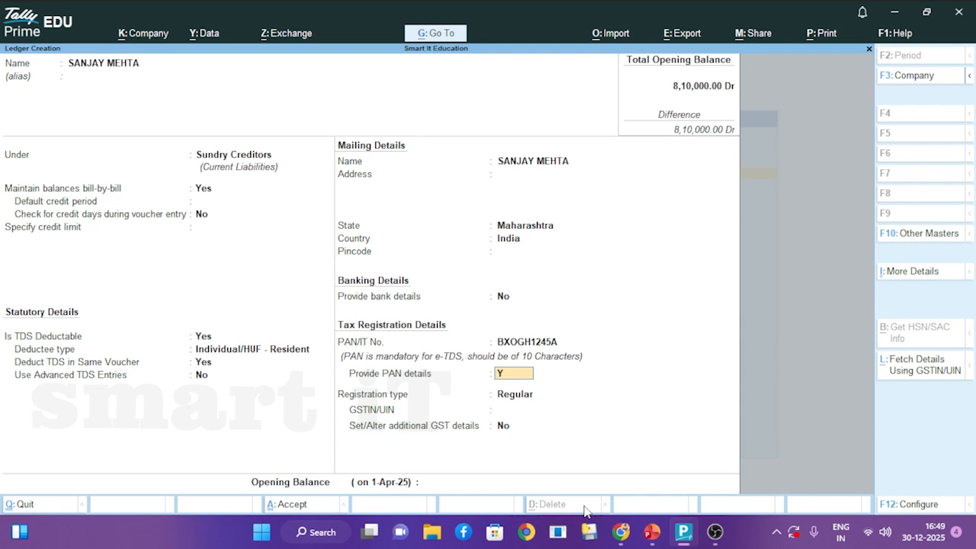
key("Return")
key("Return")
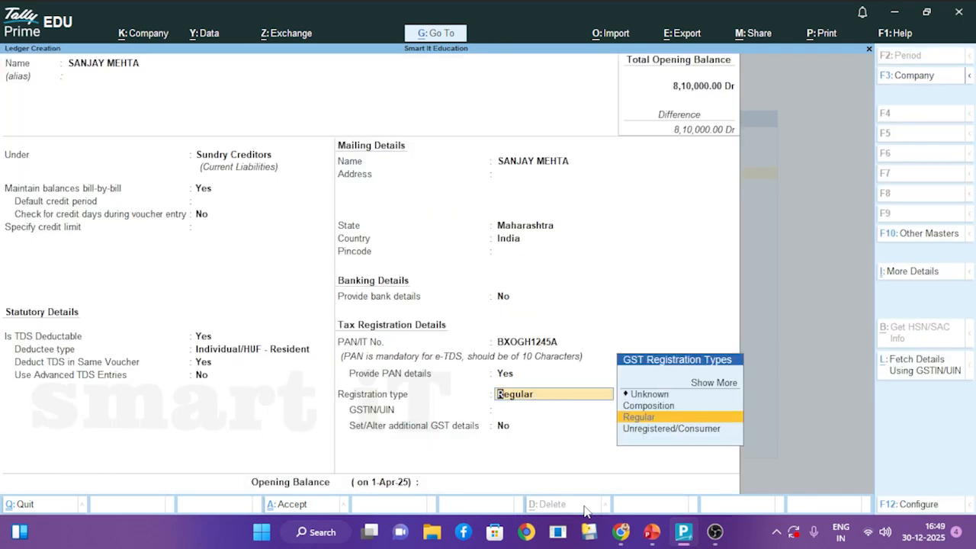
key("ctrl+a")
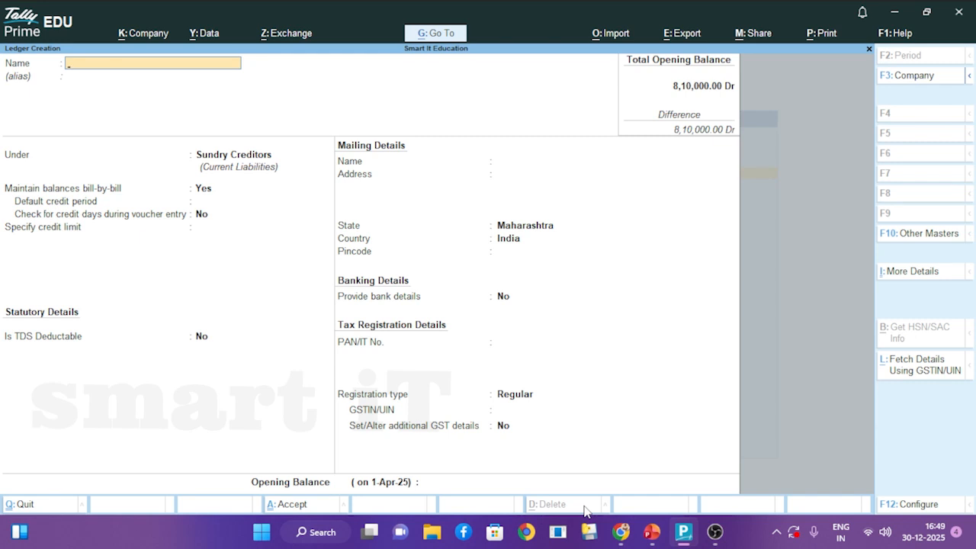
Review the TDS main features on slide 2 in PowerPoint, focusing on TDS Ledger (TDS Payable) and TDS Nature of Payment.
left_click(652, 531)
left_click(96, 152)
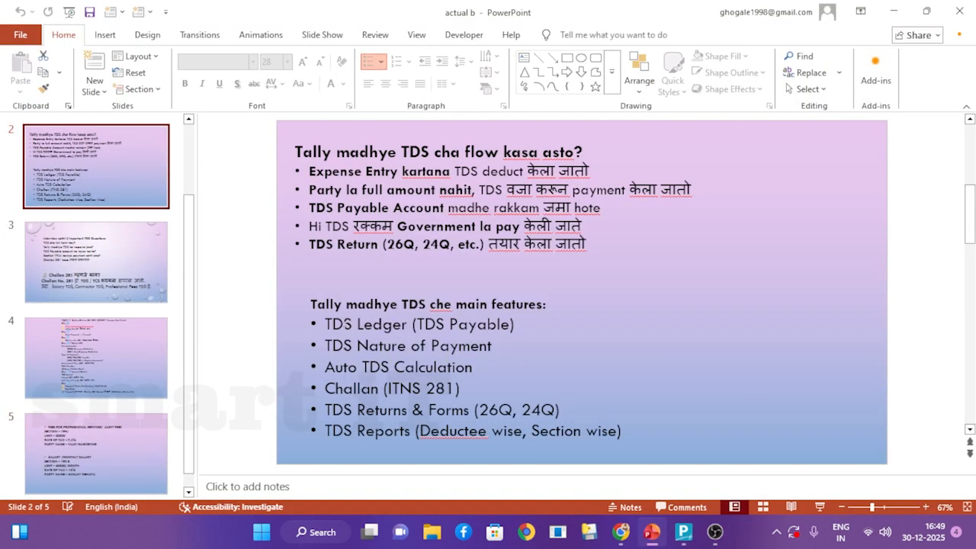
left_click(515, 324)
left_click_drag(515, 324, 300, 326)
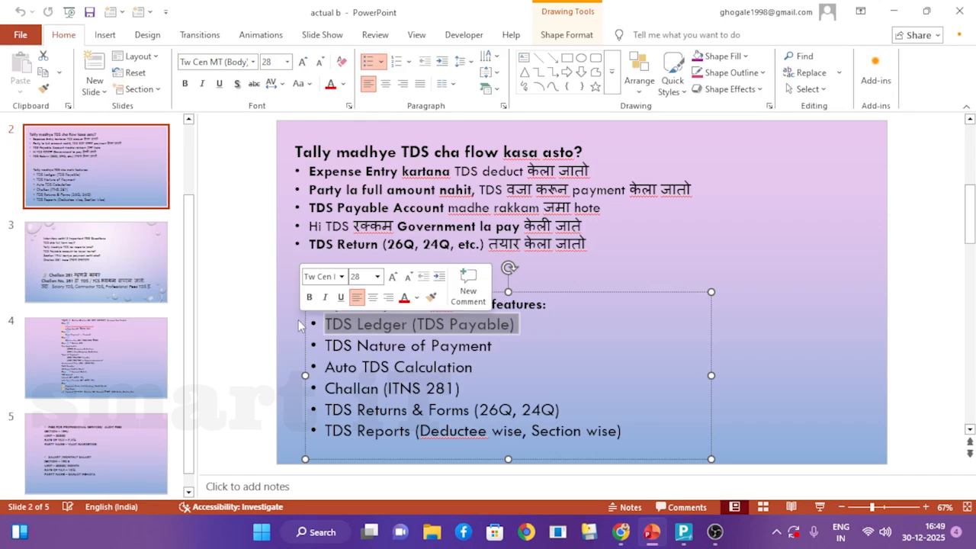
left_click(411, 345)
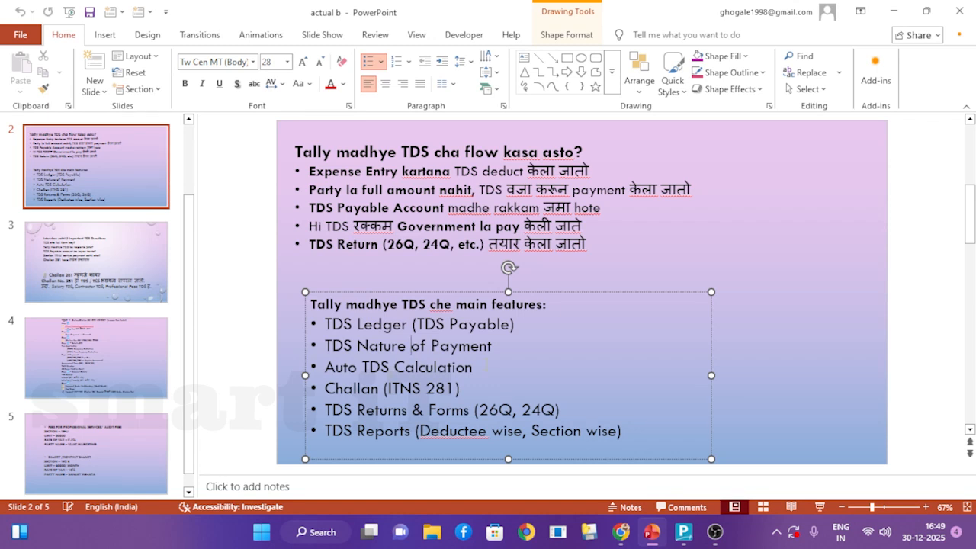
left_click_drag(417, 324, 323, 324)
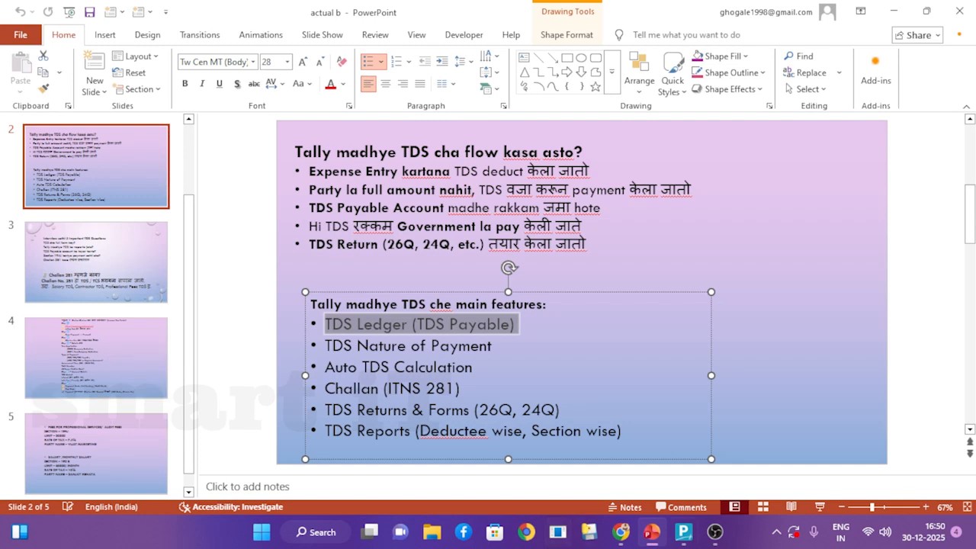
Return to TallyPrime, leave ledger creation, and open a new Journal voucher with reference number 123 dated 1-Oct-25.
left_click(683, 531)
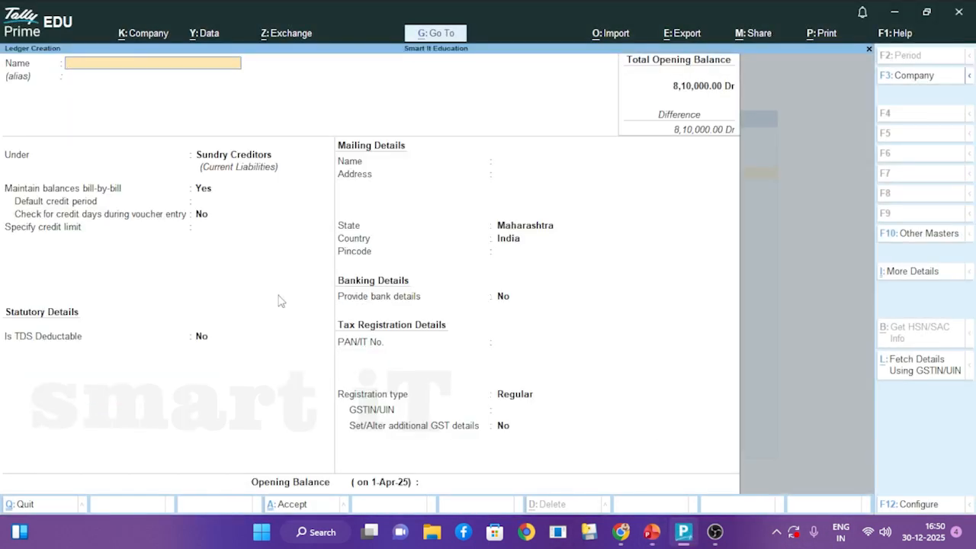
key("Escape")
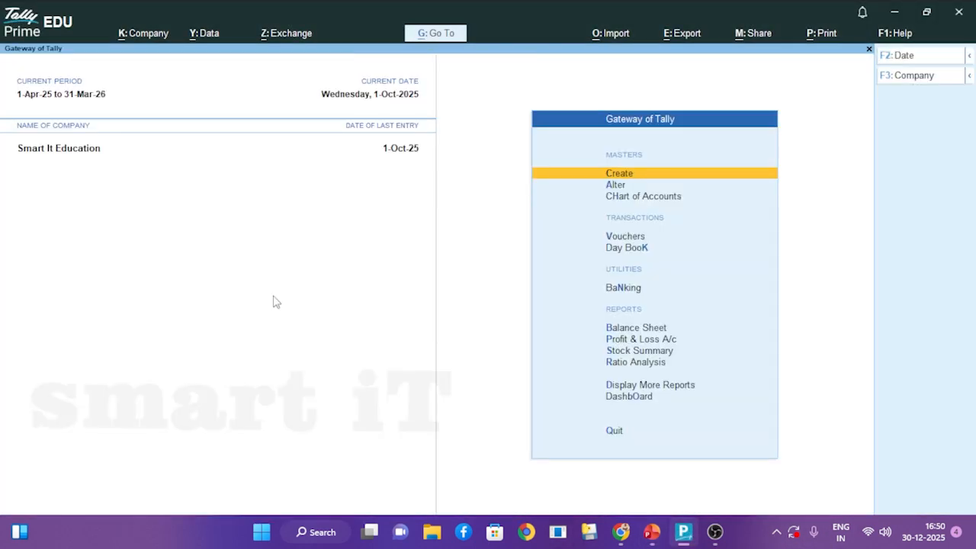
key("F5")
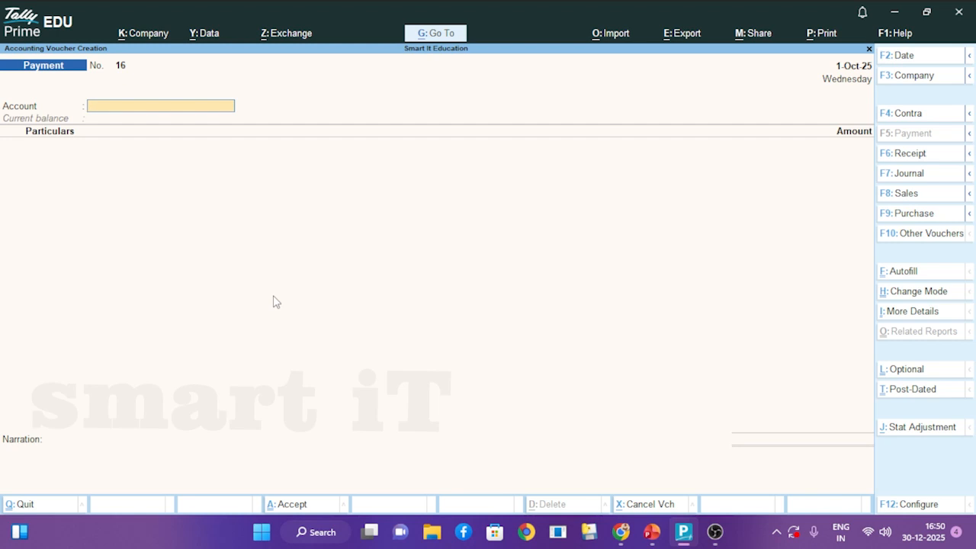
key("F7")
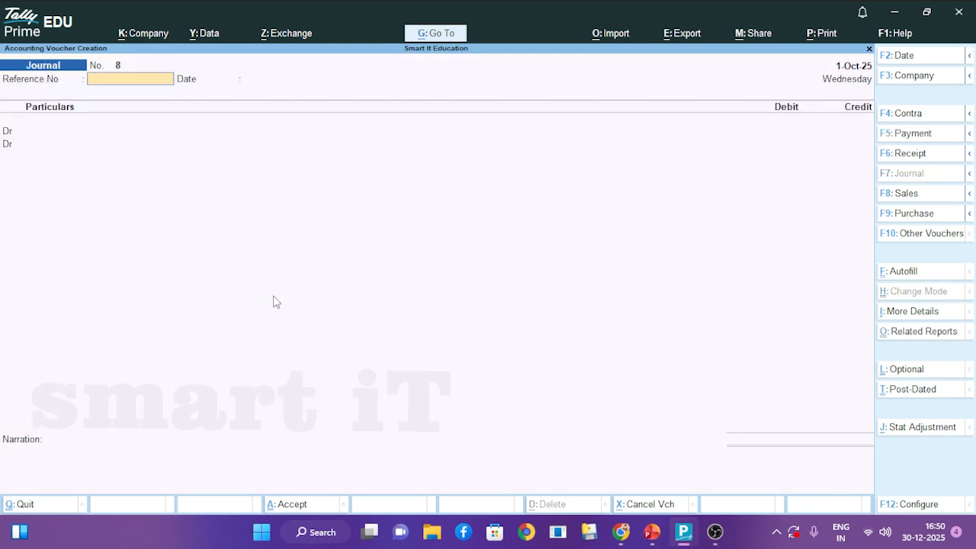
key("Return")
key("Return")
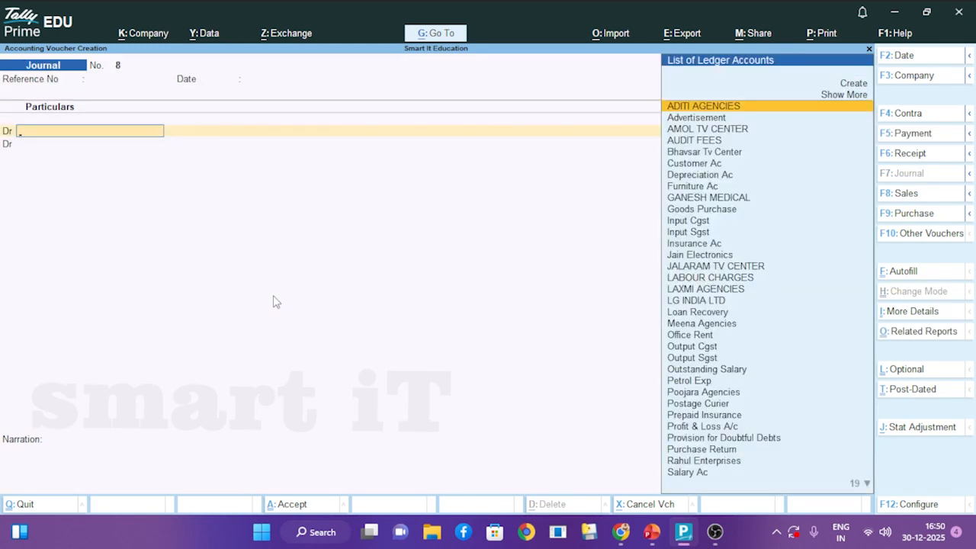
key("BackSpace")
key("BackSpace")
type("123")
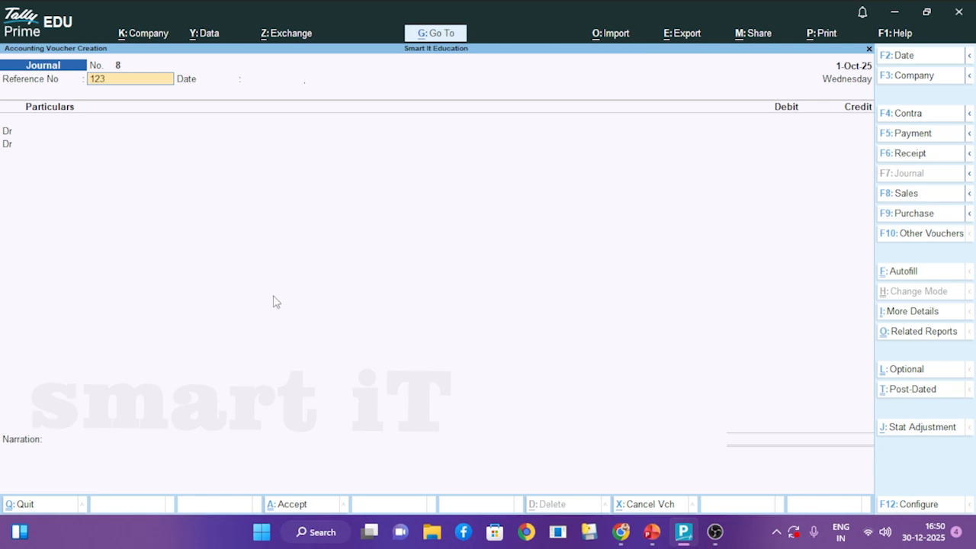
key("Return")
key("Return")
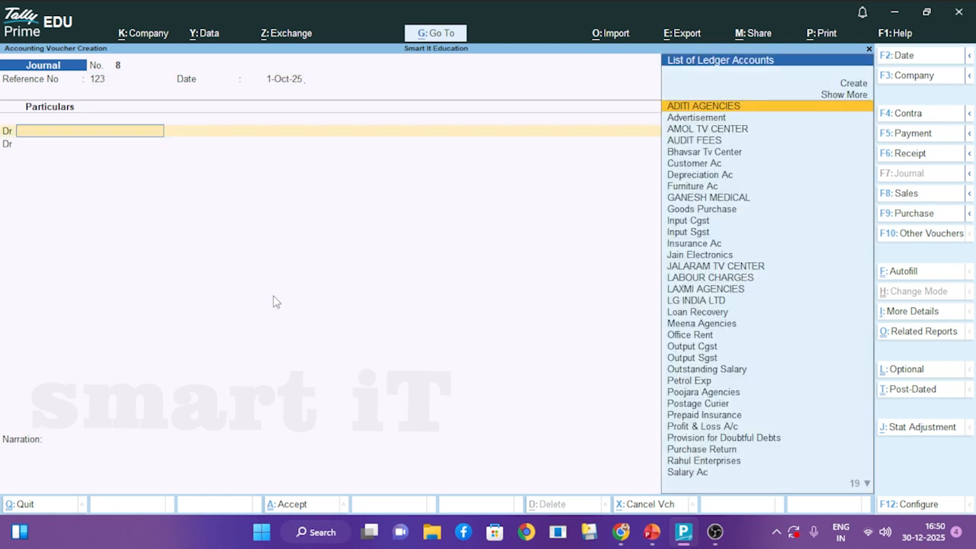
Debit AUDIT FEES with 50,000, keeping FEES FOR PROFESSIONAL SERVICE as the TDS nature of payment.
type("AU")
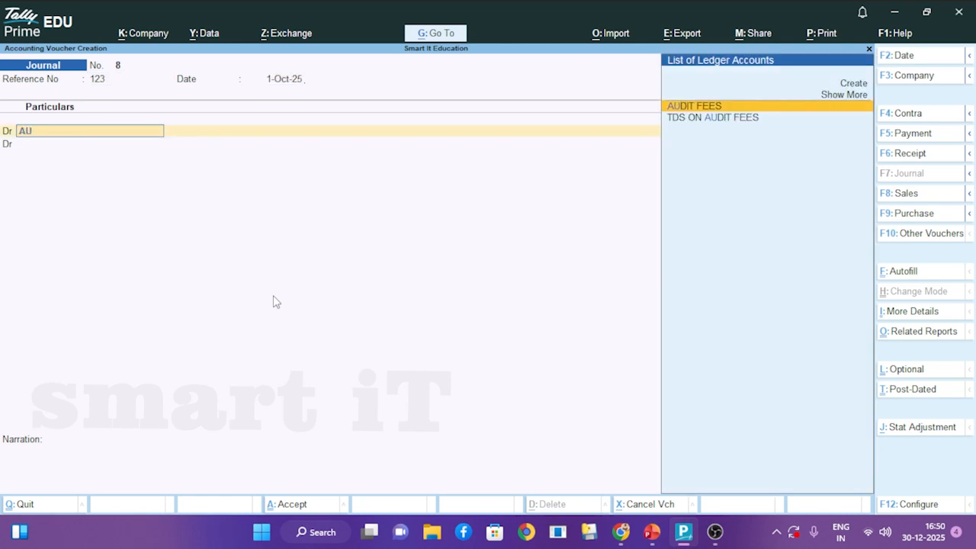
key("Return")
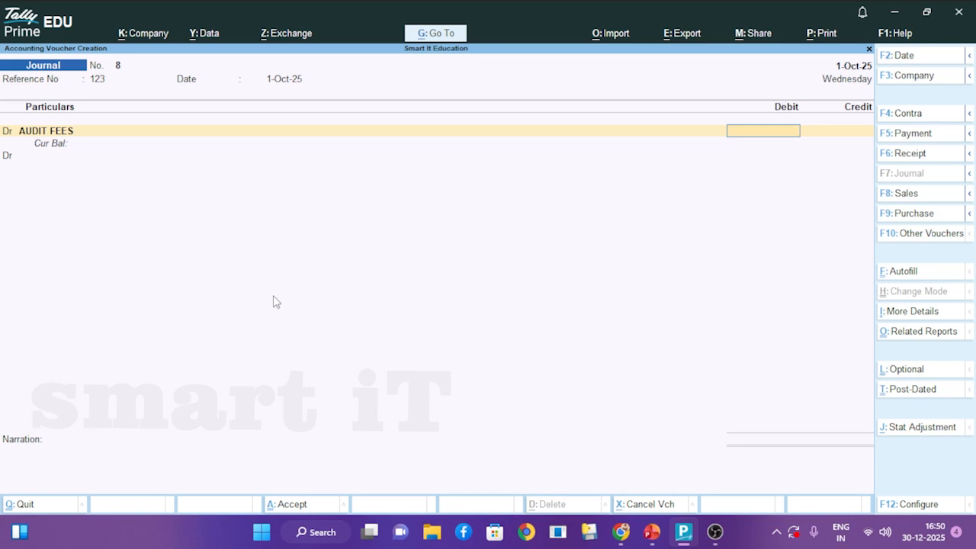
type("50000")
key("Return")
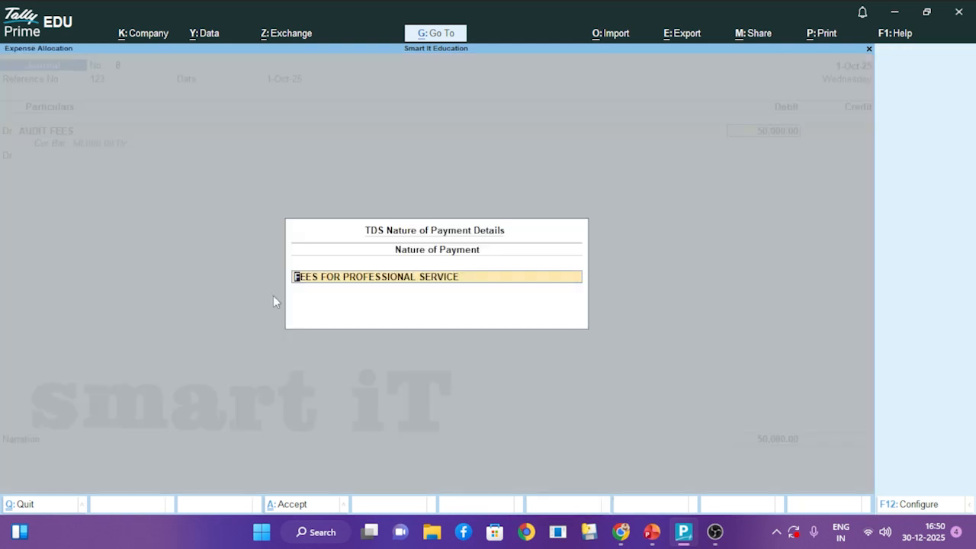
key("Return")
key("Return")
key("Return")
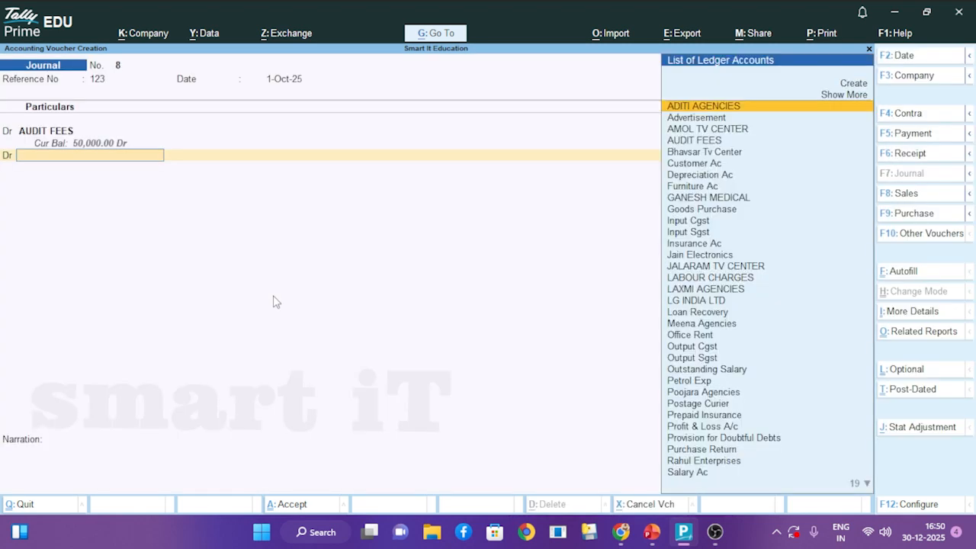
Add VIJAY MARKETING as the voucher's second line, switch it to a credit entry, and compare its net amount with the audit fees debit.
type("VIJ")
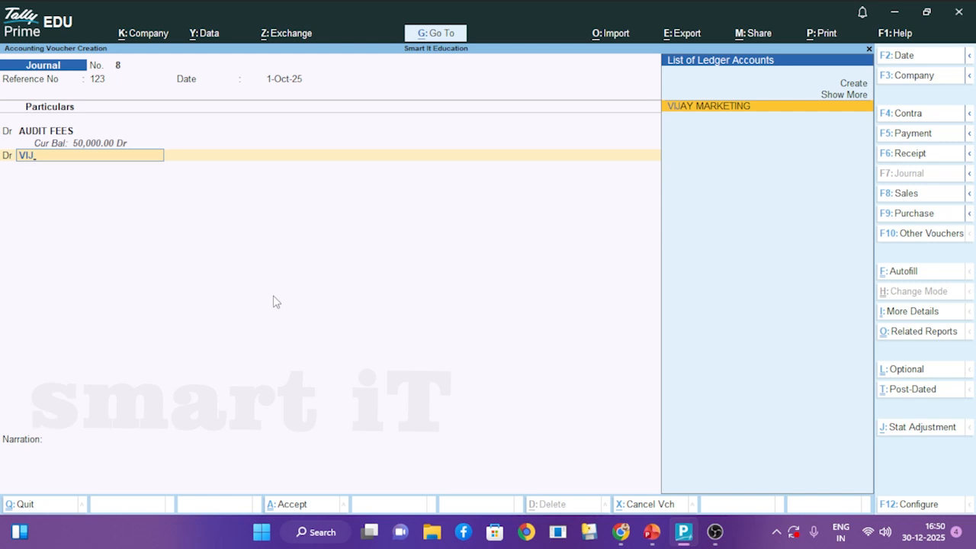
key("Return")
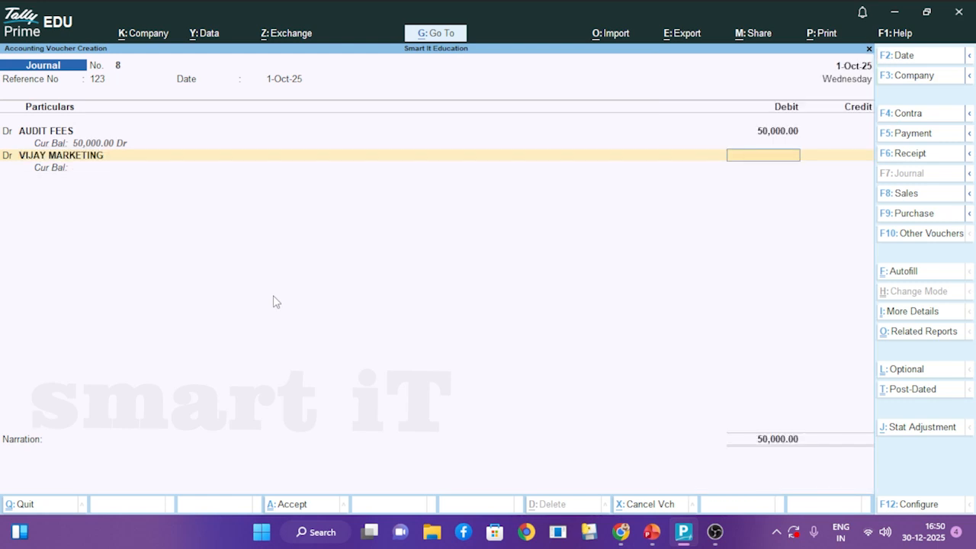
key("BackSpace")
key("BackSpace")
type("c")
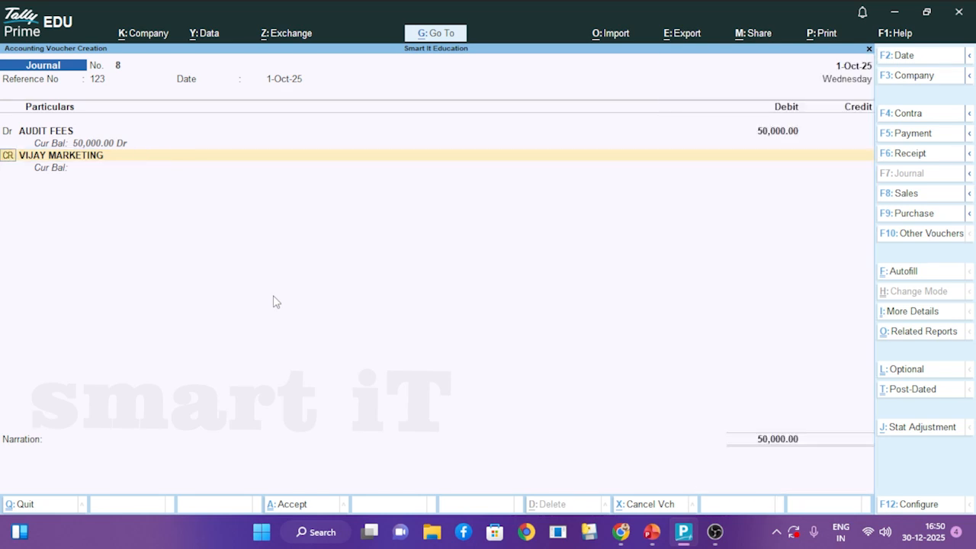
key("Return")
key("Return")
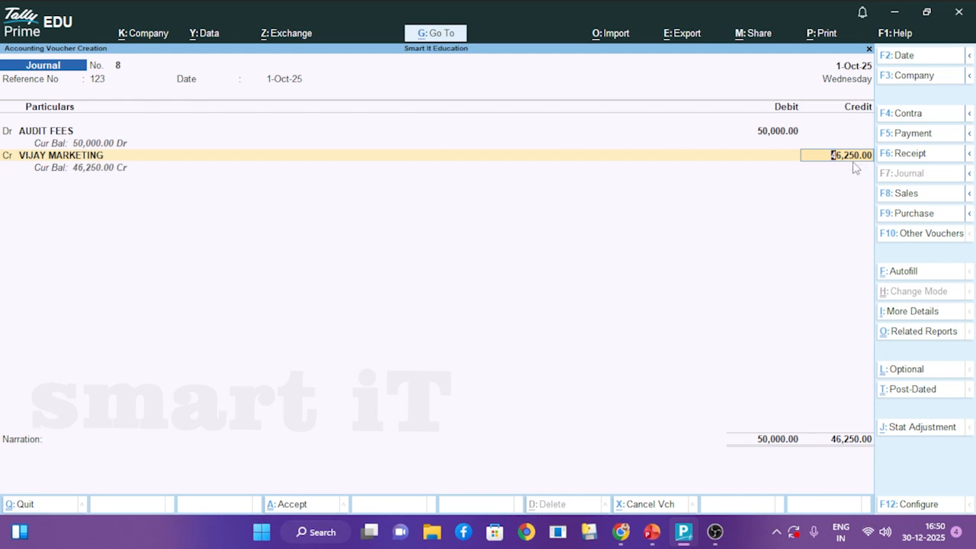
left_click(762, 132)
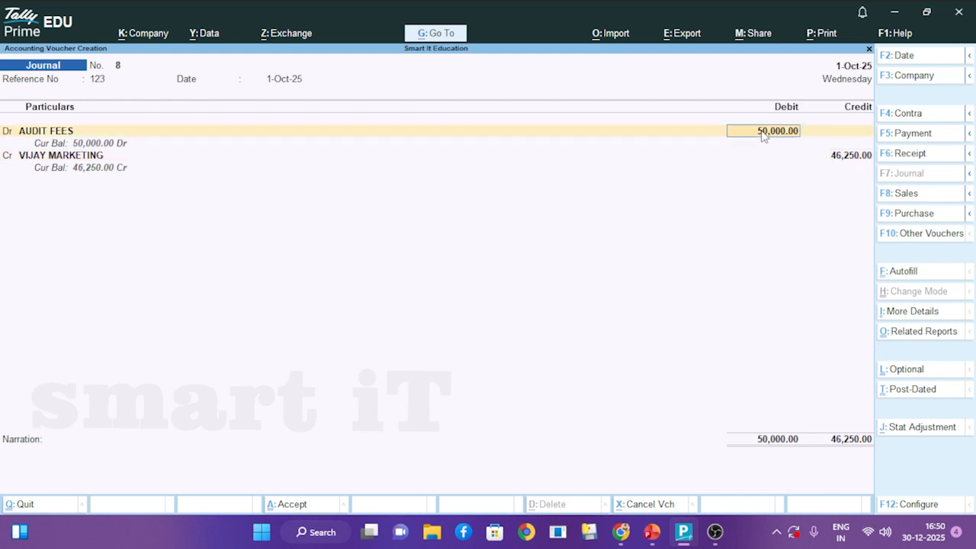
left_click(844, 156)
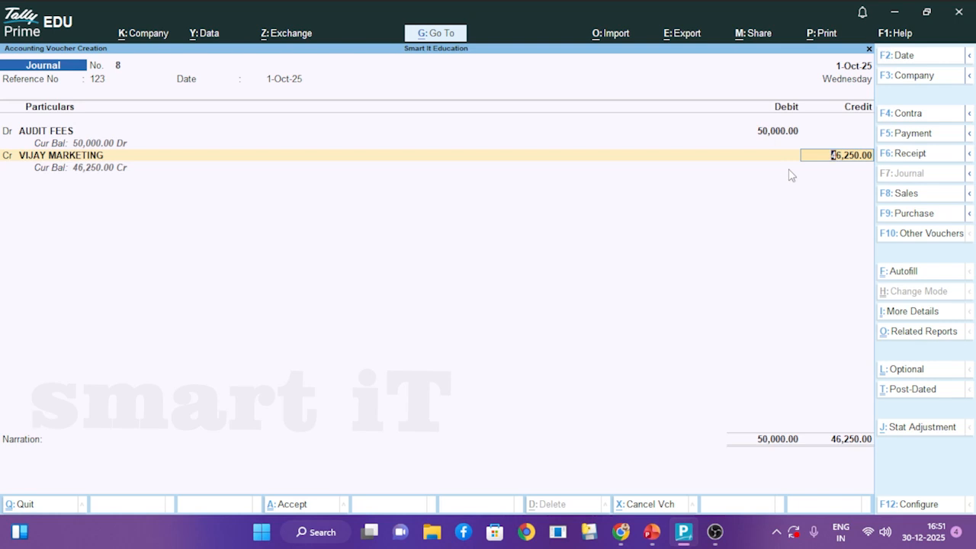
Accept VIJAY MARKETING's credit and allocate it bill-wise to New Ref 123 as 50,000 Cr and 3,750 Dr.
key("Return")
key("Return")
key("Return")
key("Return")
key("Return")
key("Return")
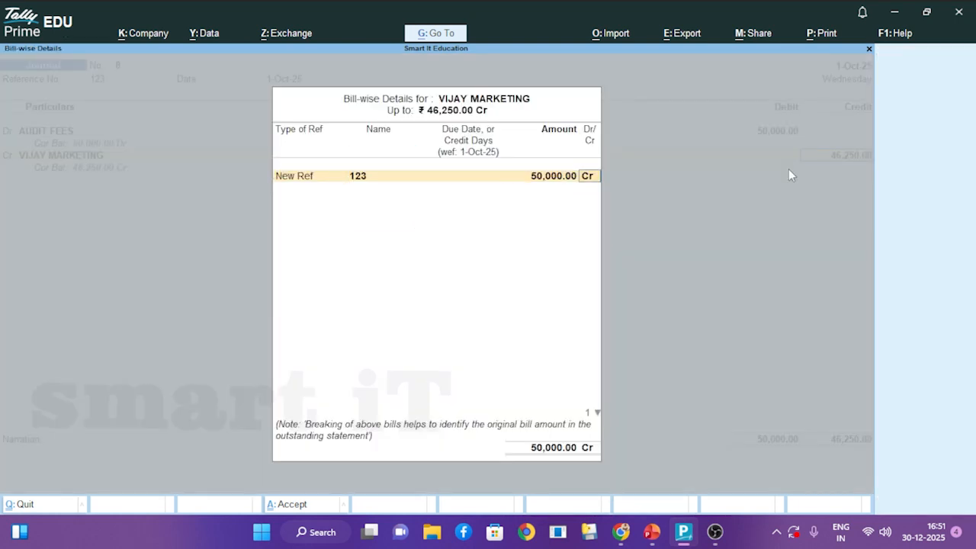
key("Return")
key("Return")
key("Return")
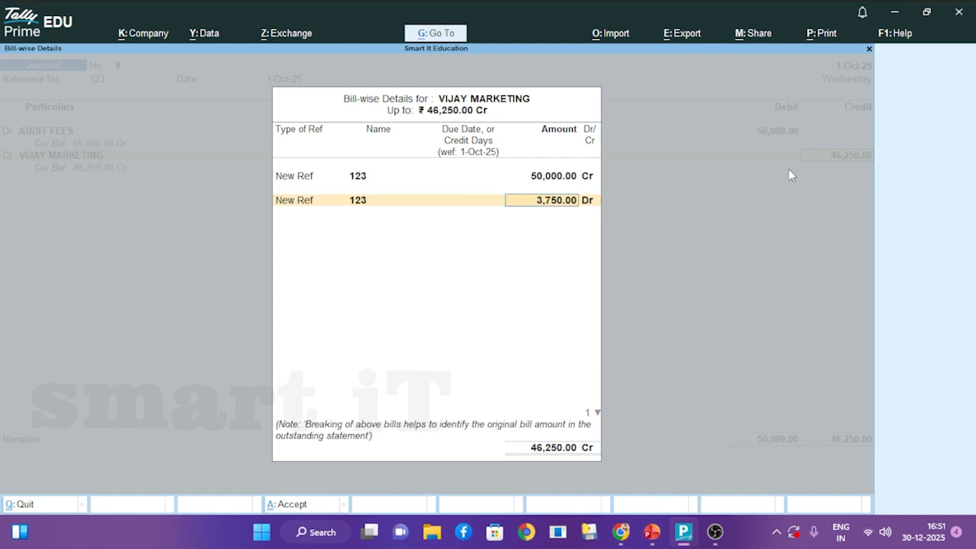
key("Return")
key("Return")
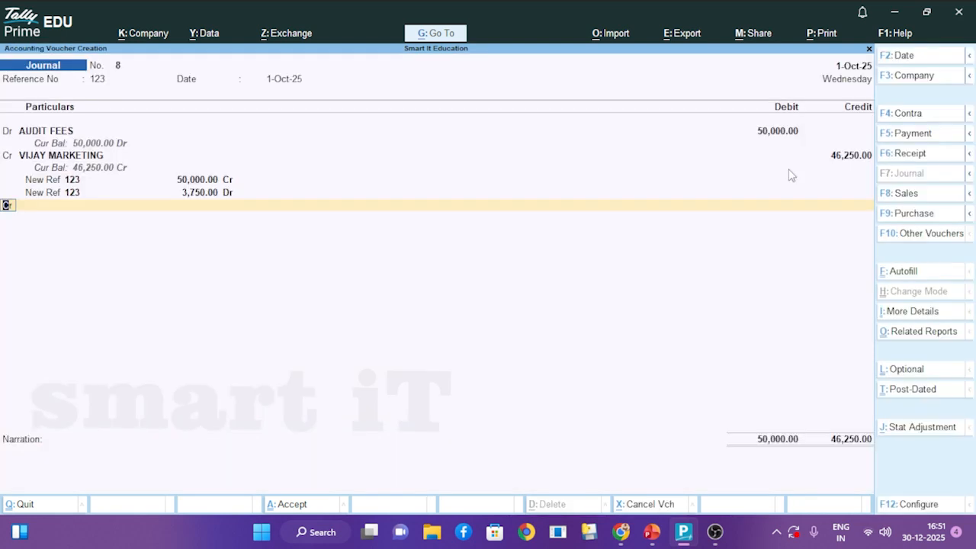
Credit TDS ON AUDIT FEES with 3,750 and save the journal voucher without a narration.
key("Return")
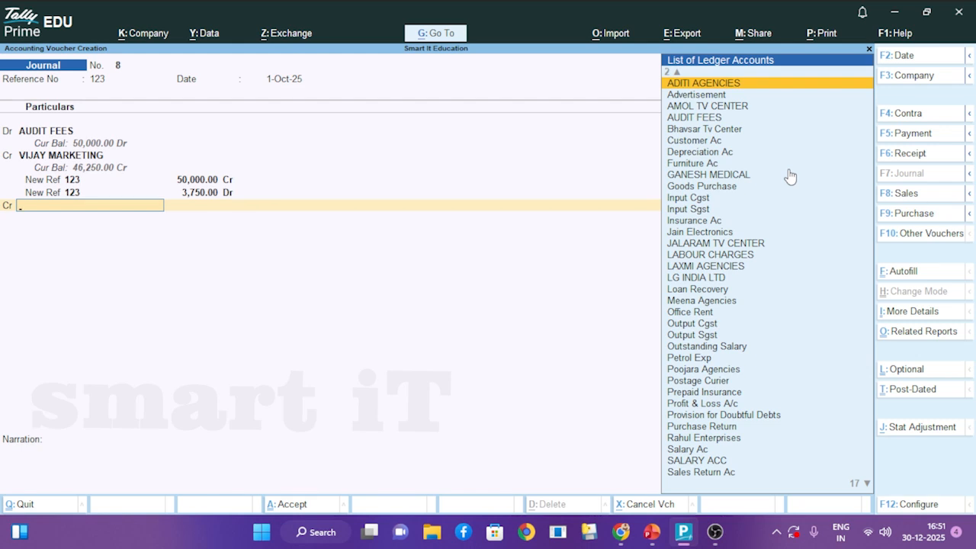
type("TD")
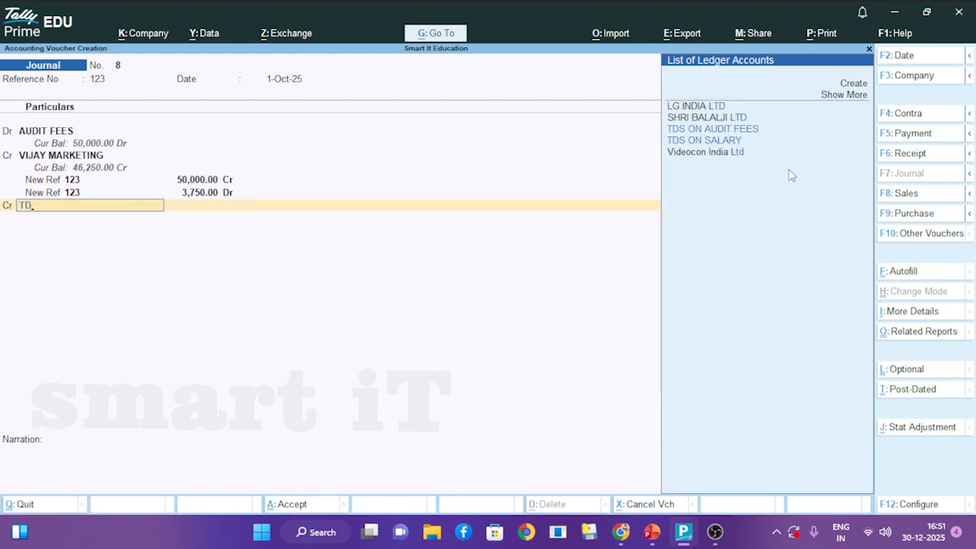
key("Return")
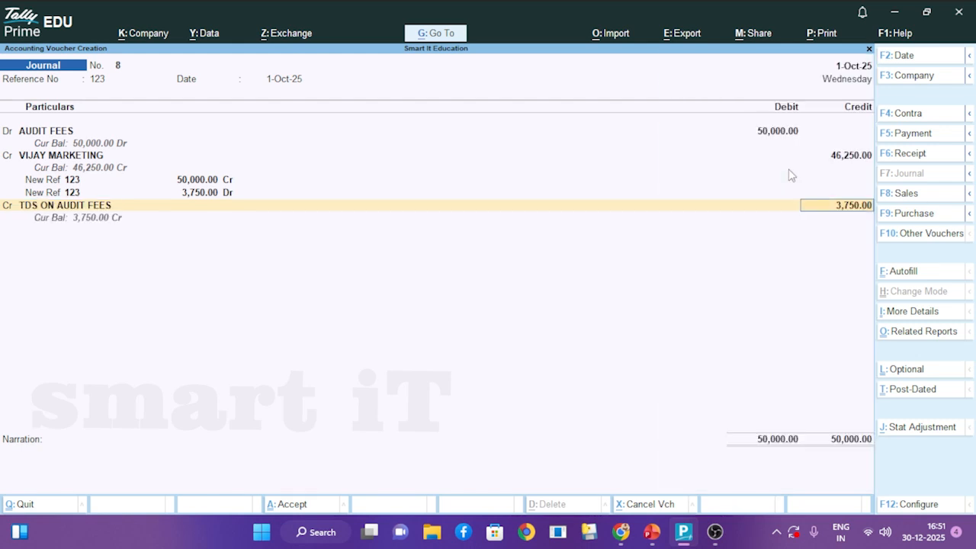
key("Return")
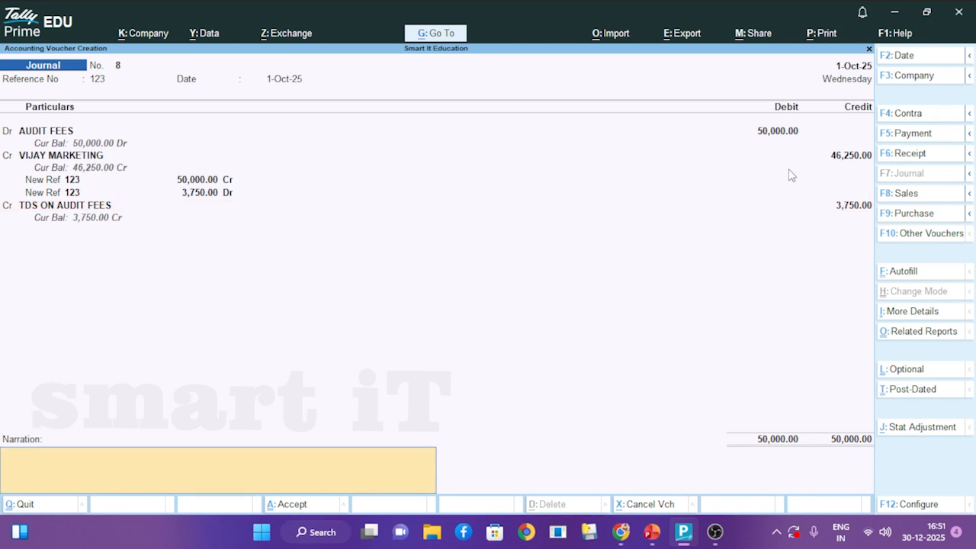
key("Return")
key("Return")
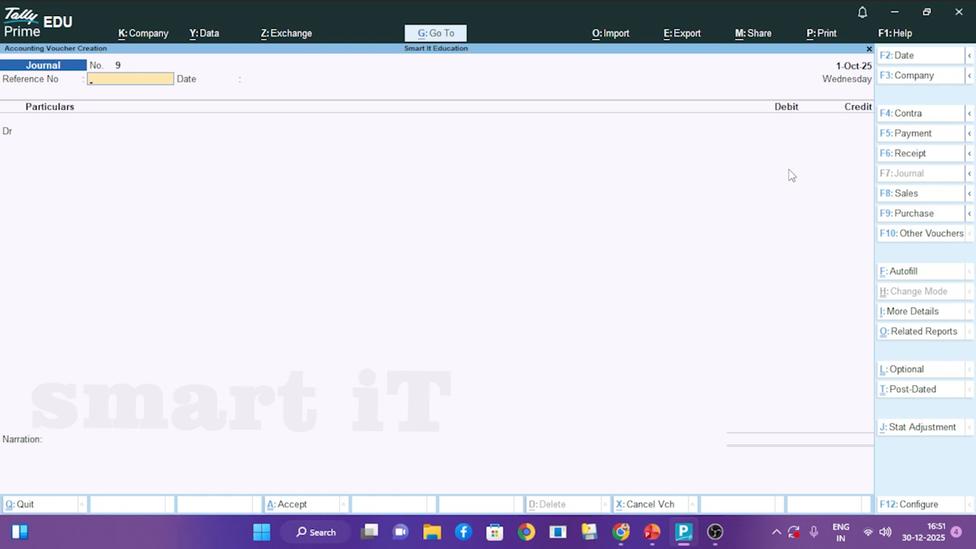
Set the next journal voucher's reference number to 23 and its reference date to 1-Oct-25.
type("23")
key("Return")
key("Return")
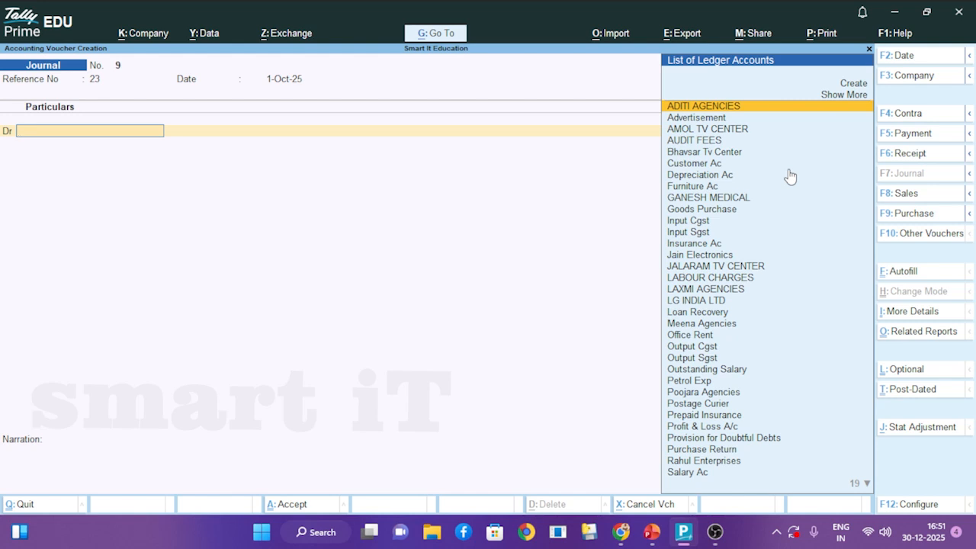
Debit SALARY ACC with 75,000, keeping the GST rate and HSN/SAC details As per Masters/Company.
type("SAL")
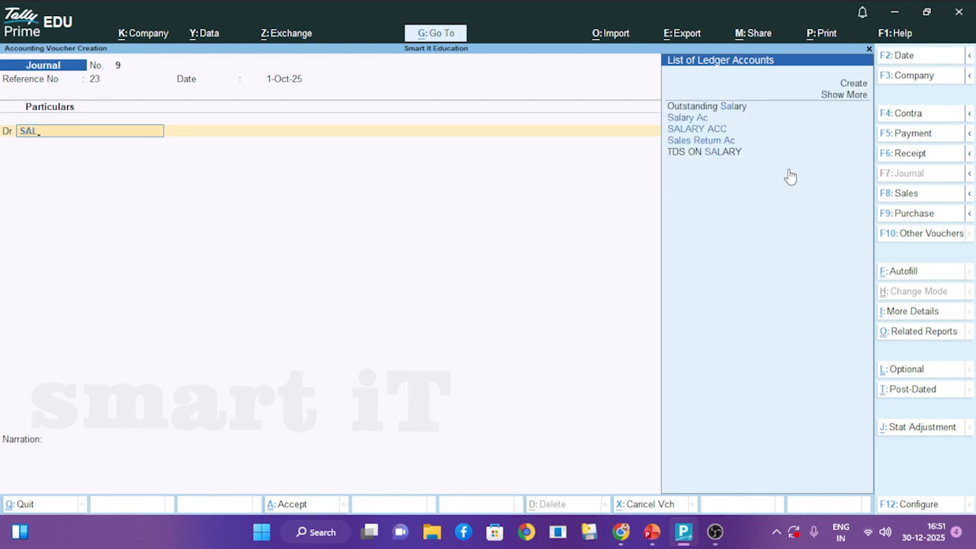
key("Down")
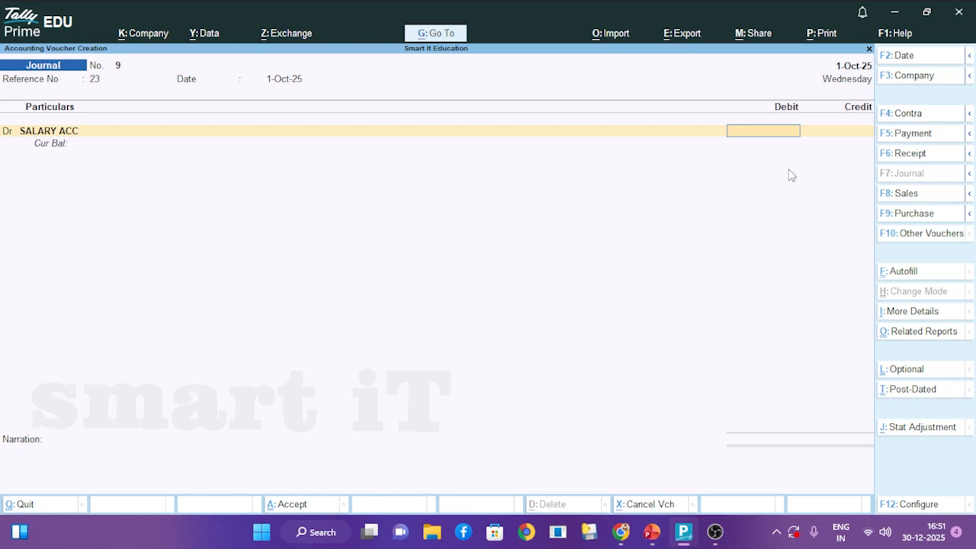
type("75000")
key("Return")
key("Return")
key("Return")
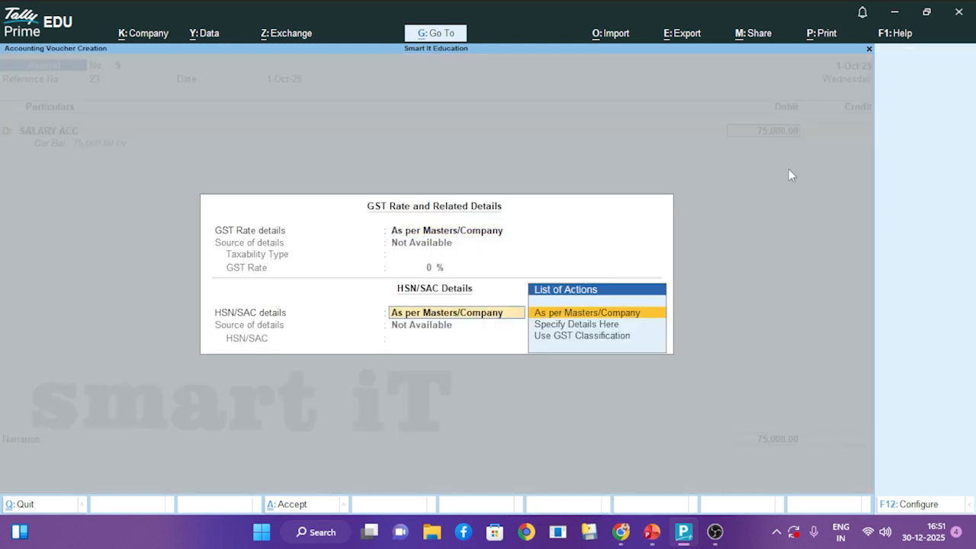
key("Return")
key("Return")
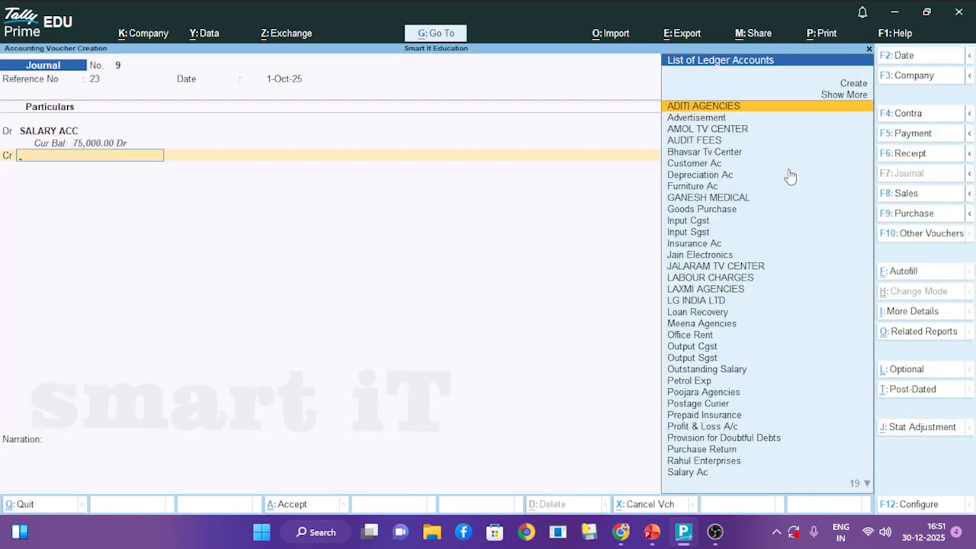
Credit the employee's party ledger with 67,500 in the salary journal voucher.
type("S")
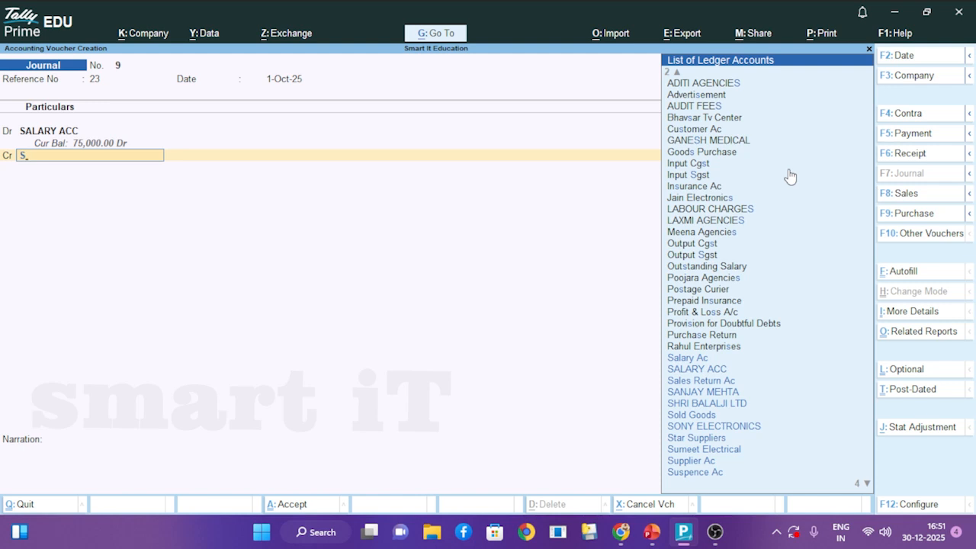
type("AN")
key("Return")
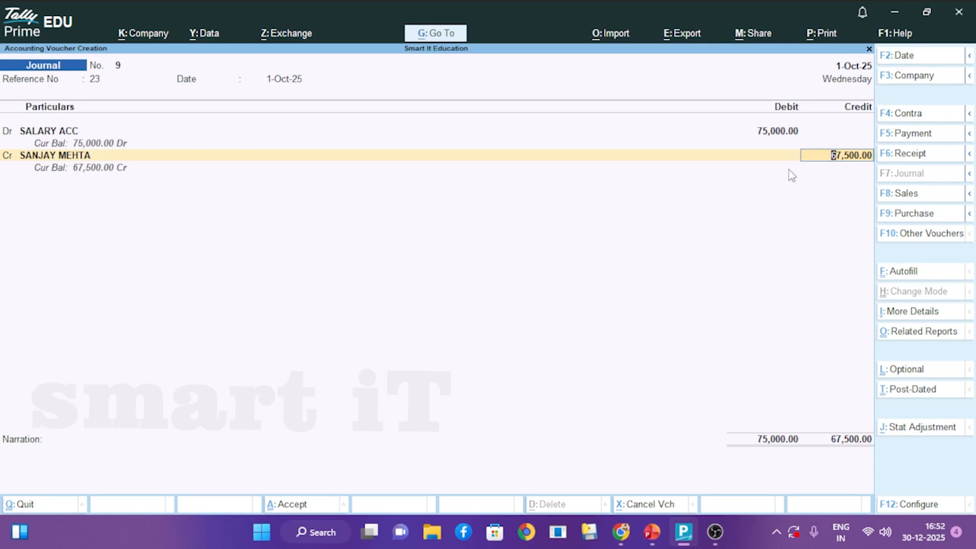
key("Return")
Allocate the employee's credit bill-wise to New Ref 23 as 75,000 Cr and 7,500 Dr.
key("Return")
key("Return")
key("Return")
key("Return")
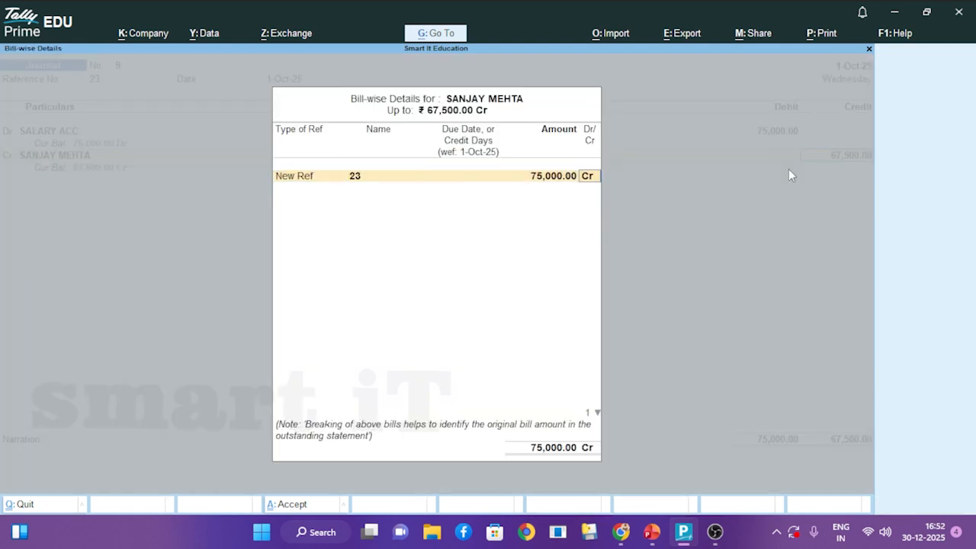
key("Return")
key("Return")
key("Return")
key("Return")
key("Return")
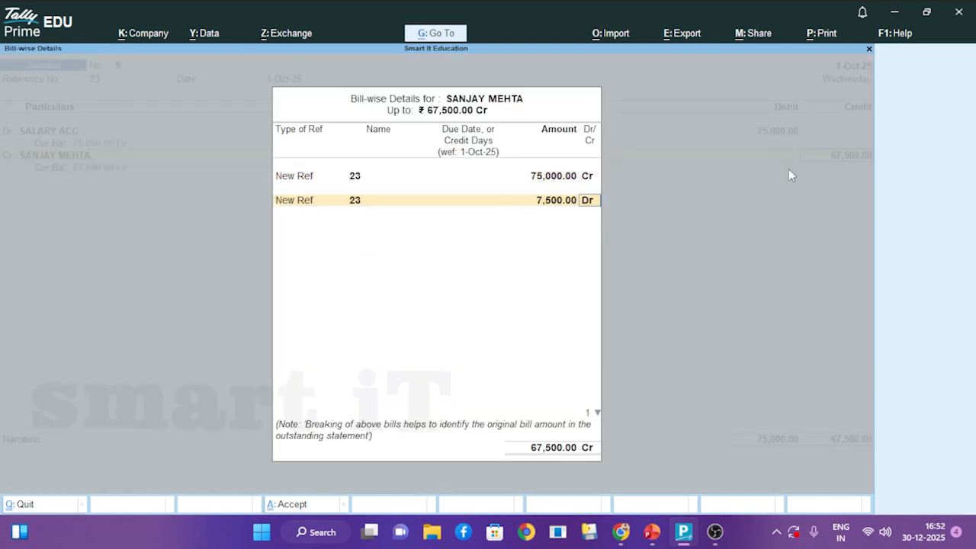
key("Return")
key("Return")
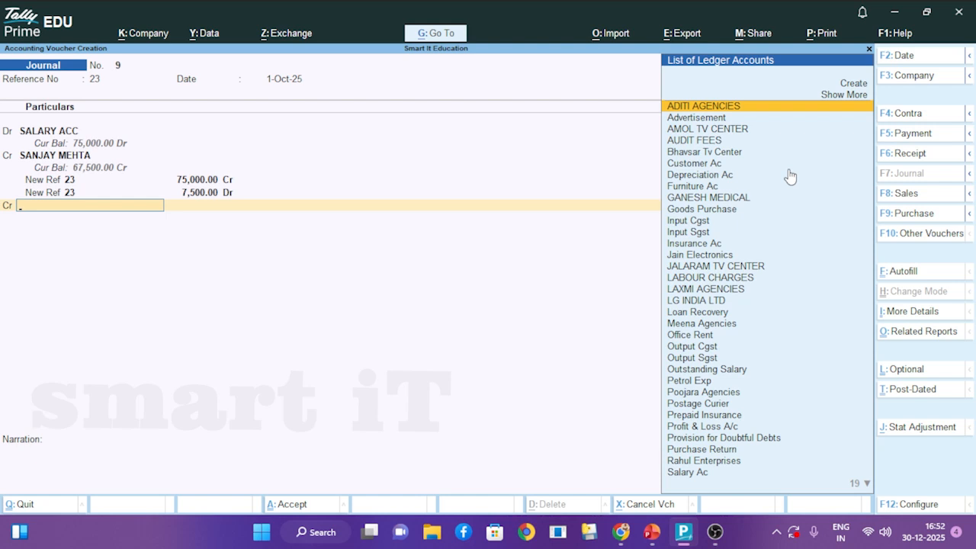
Credit TDS ON SALARY with 7,500 and save the salary journal voucher without a narration.
type("TDS")
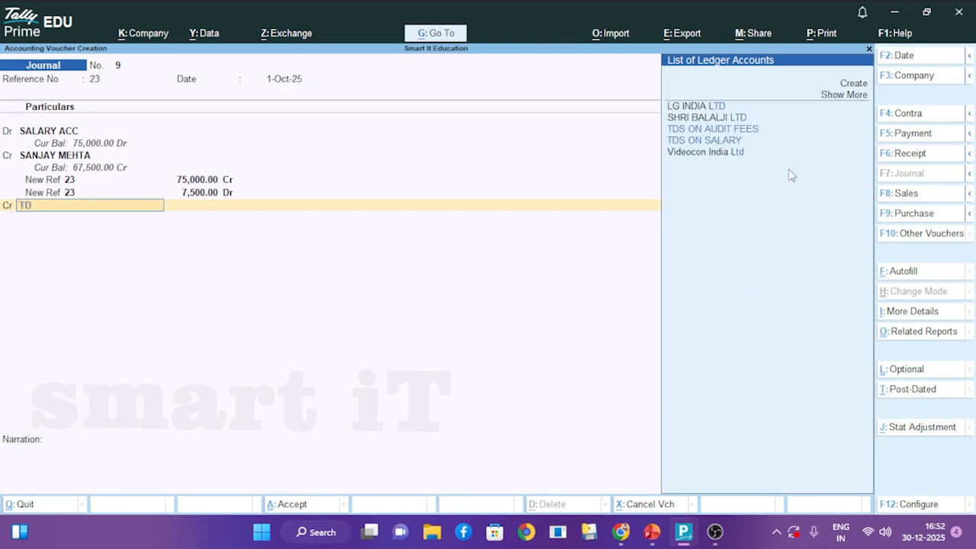
key("Down")
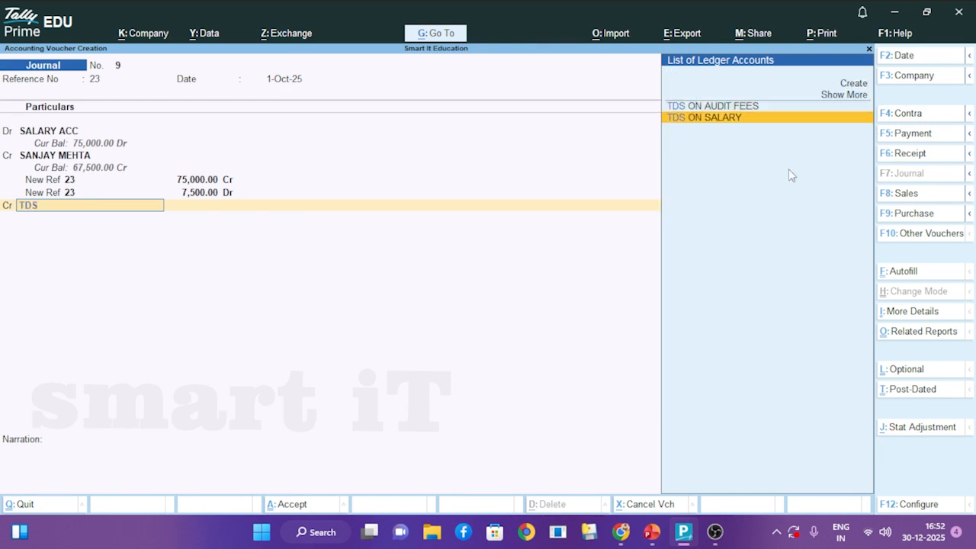
key("Return")
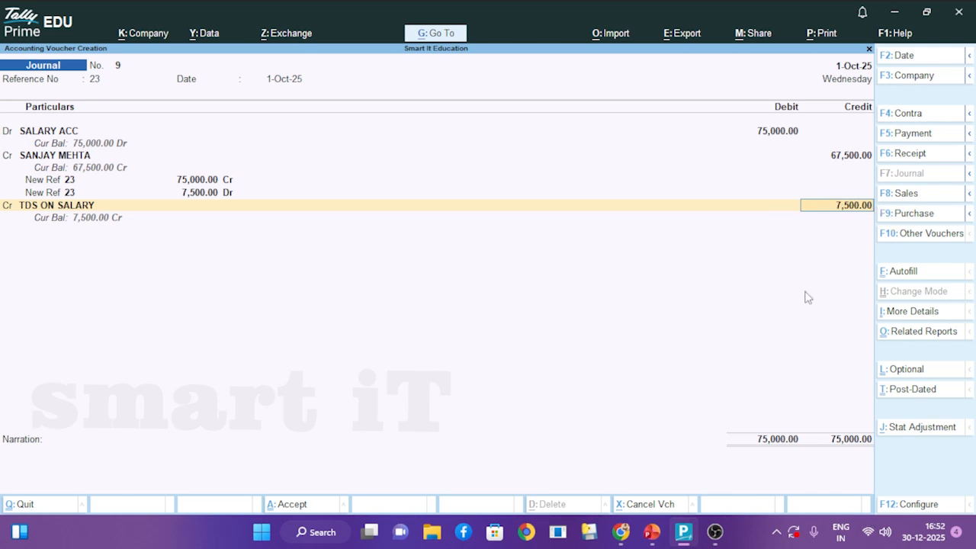
key("Return")
key("Return")
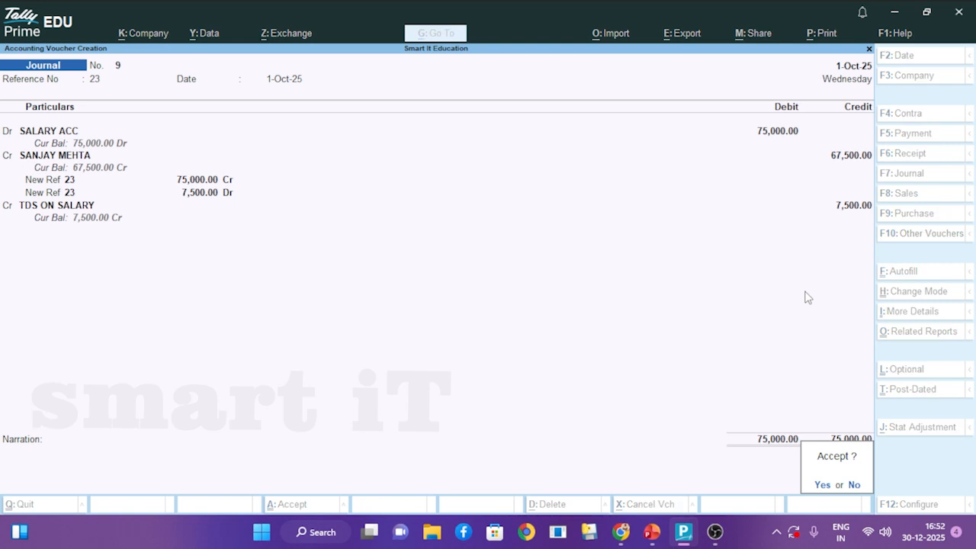
key("Return")
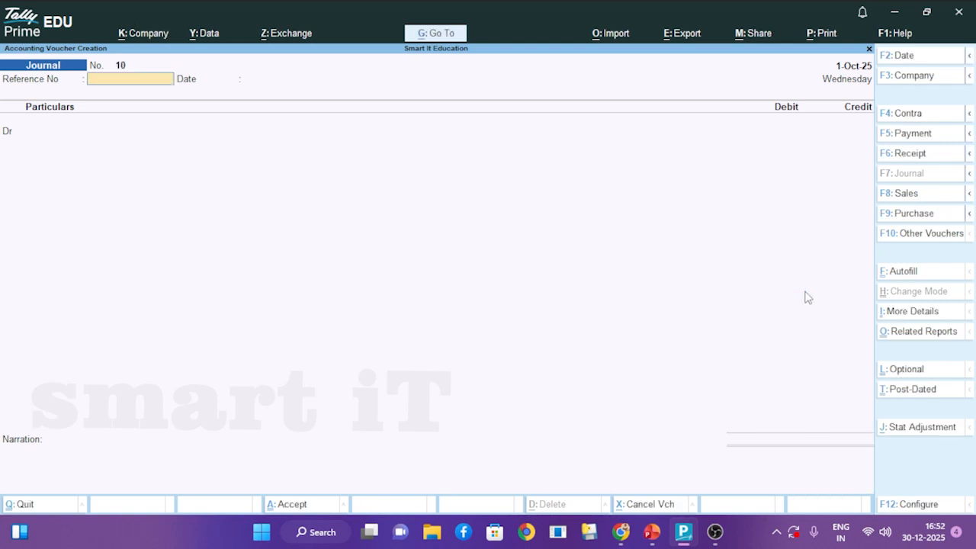
Leave voucher creation and open the company's Balance Sheet.
key("Escape")
key("Return")
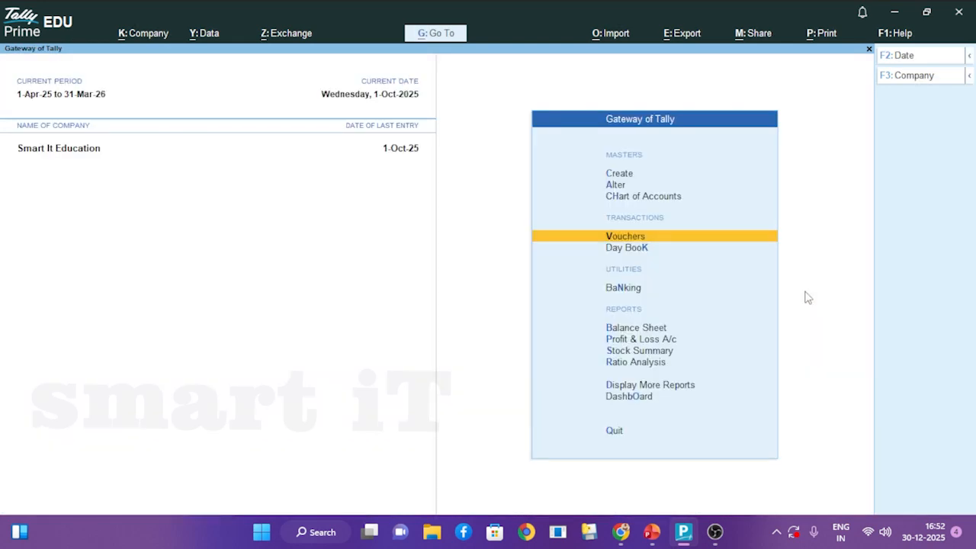
key("Down")
key("Down")
key("Down")
key("Down")
key("Up")
key("Return")
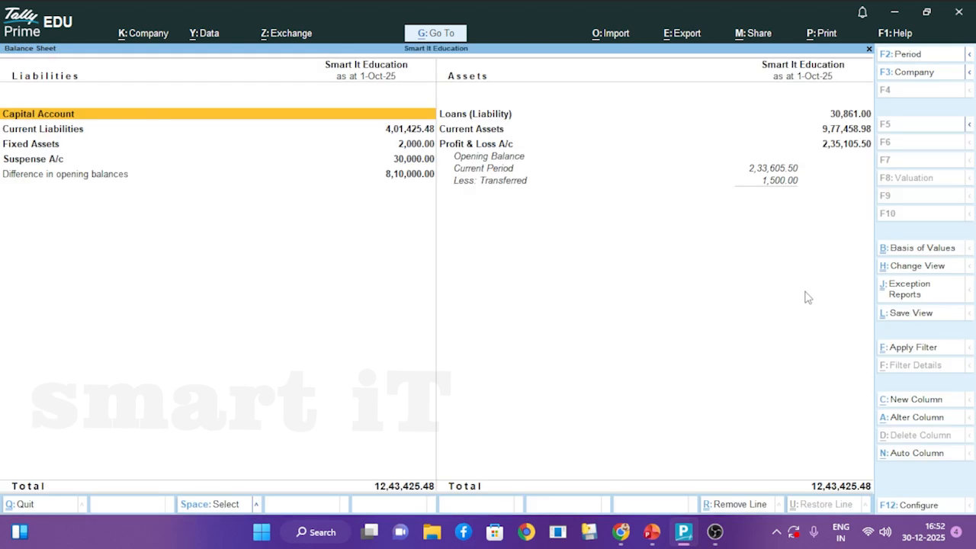
Examine the TDS ledger balances in the Duties & Taxes group under Current Liabilities.
key("Down")
key("Down")
key("Up")
key("Return")
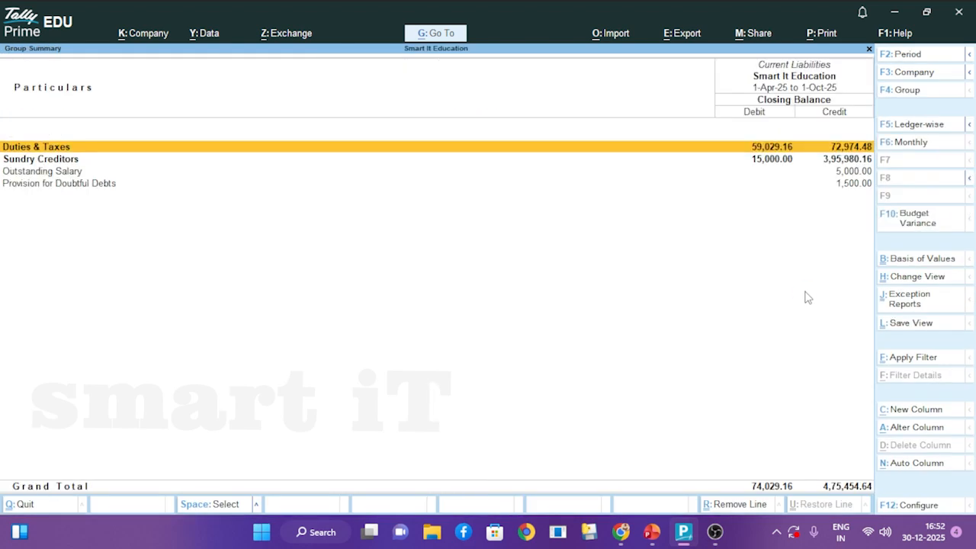
key("Return")
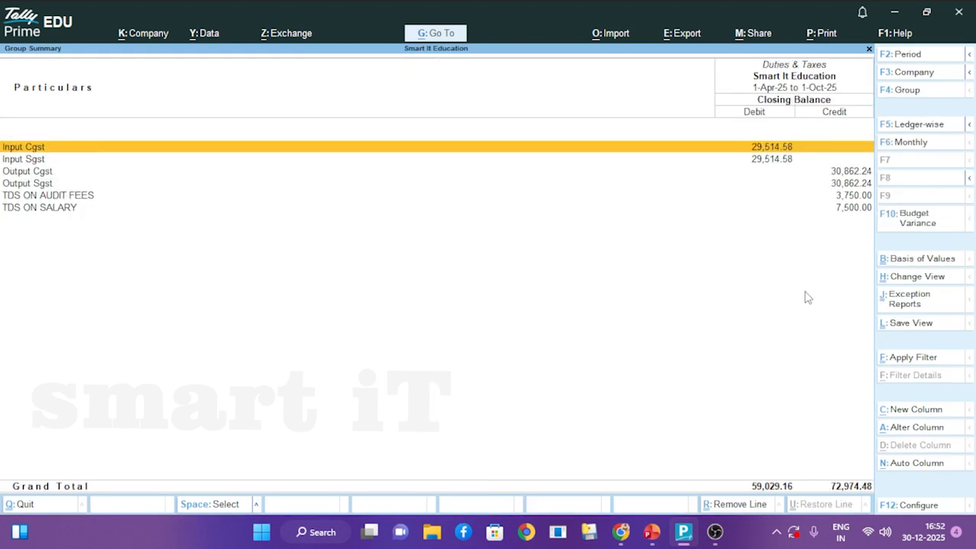
key("Down")
key("Down")
key("Down")
key("Down")
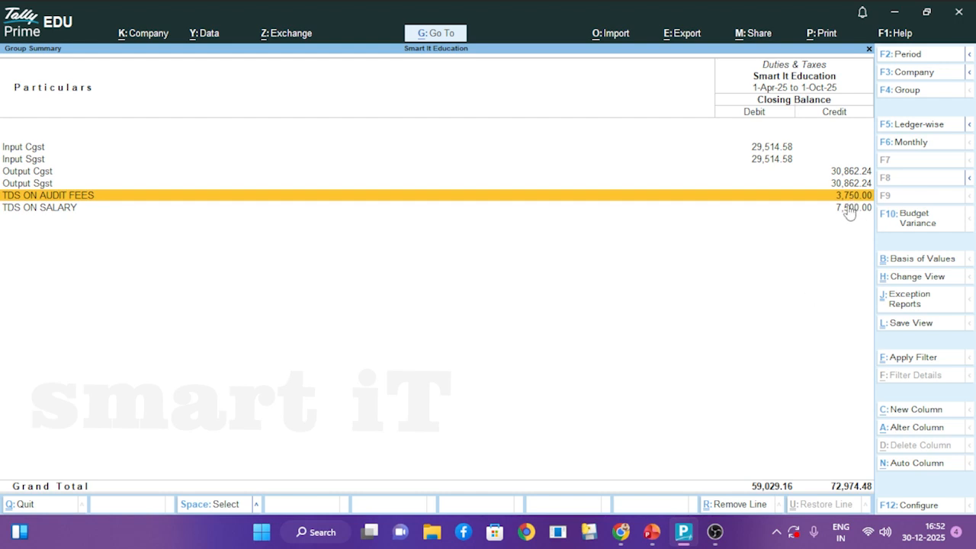
Examine the party balances in the Sundry Creditors group, then return to the Gateway of Tally.
key("Escape")
key("Down")
key("Return")
key("Down")
key("Down")
key("Down")
key("Down")
key("Down")
key("Down")
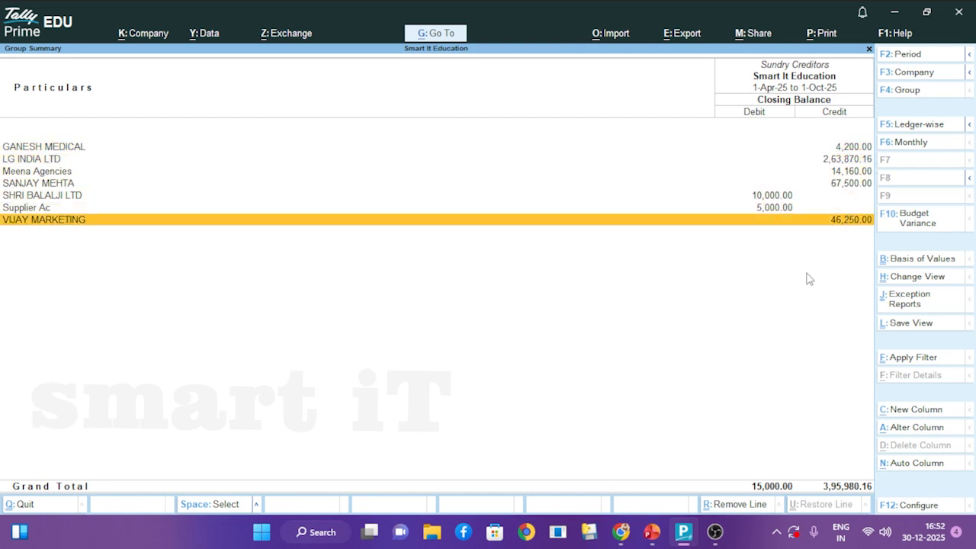
key("Up")
key("Up")
key("Up")
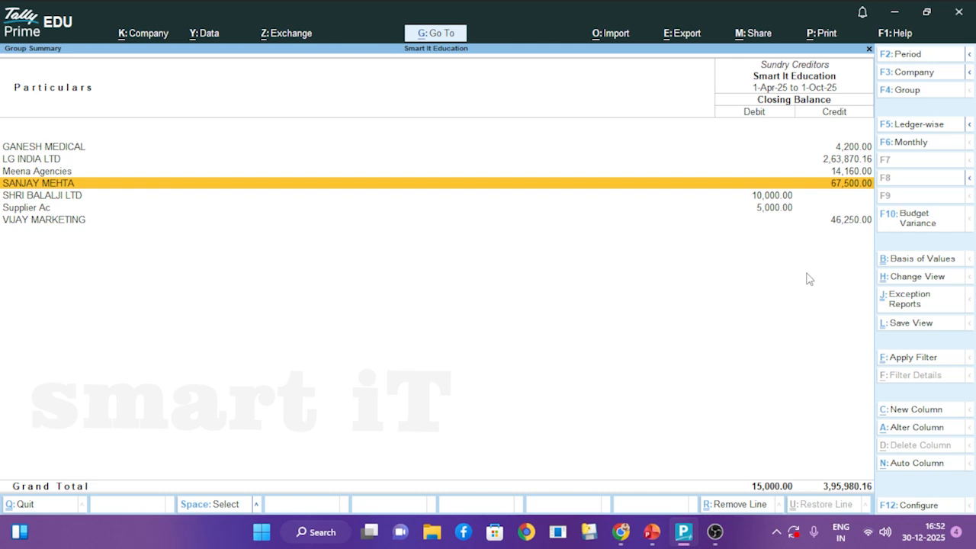
key("Escape")
key("Escape")
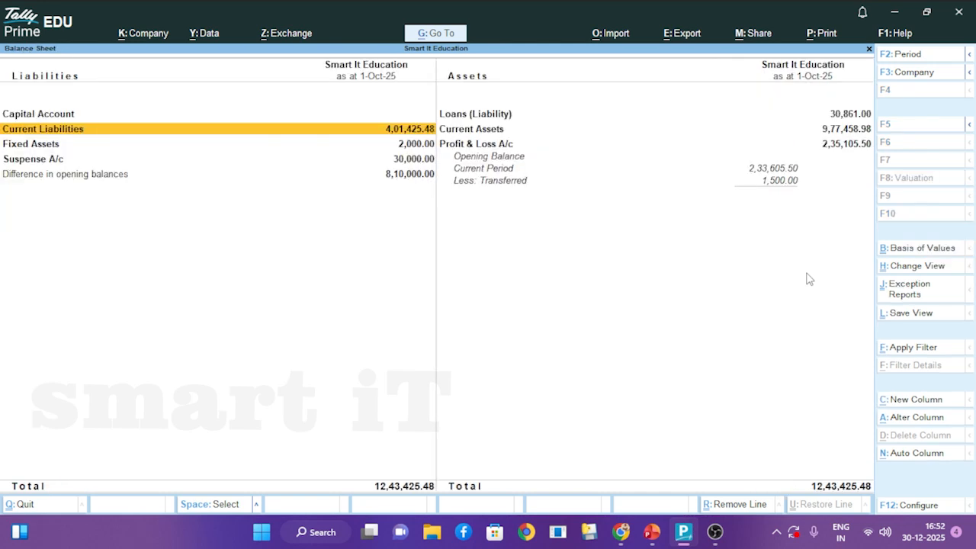
key("Escape")
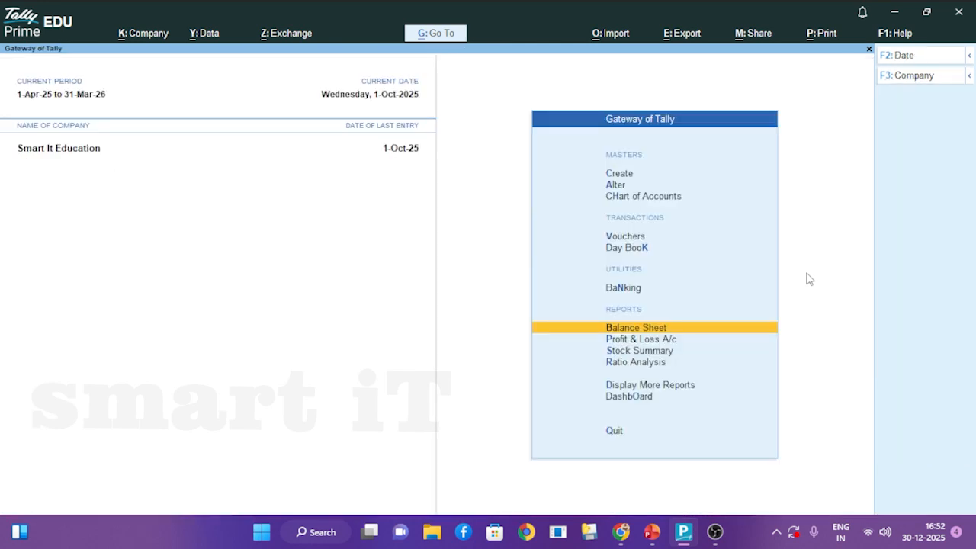
Start a payment voucher with State Bank of India as the paying account.
key("v")
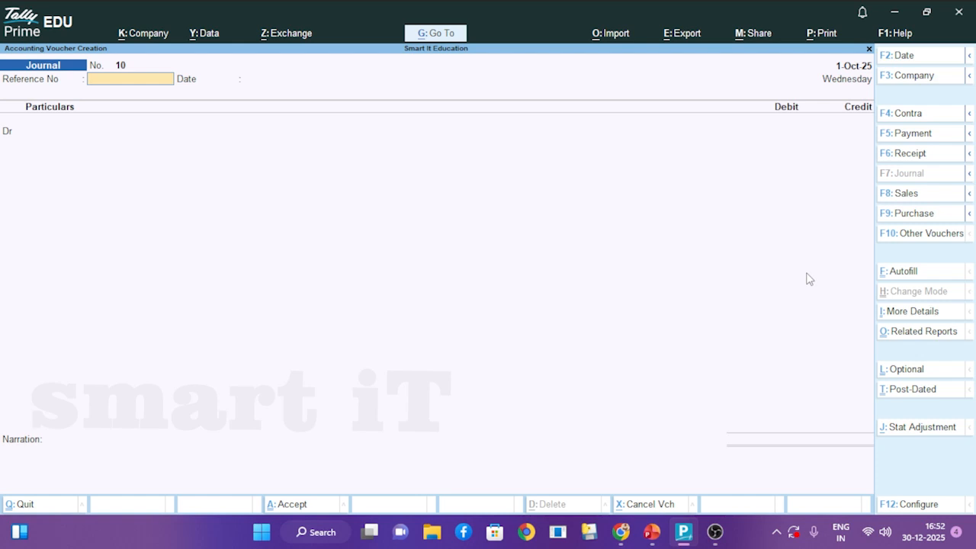
key("F5")
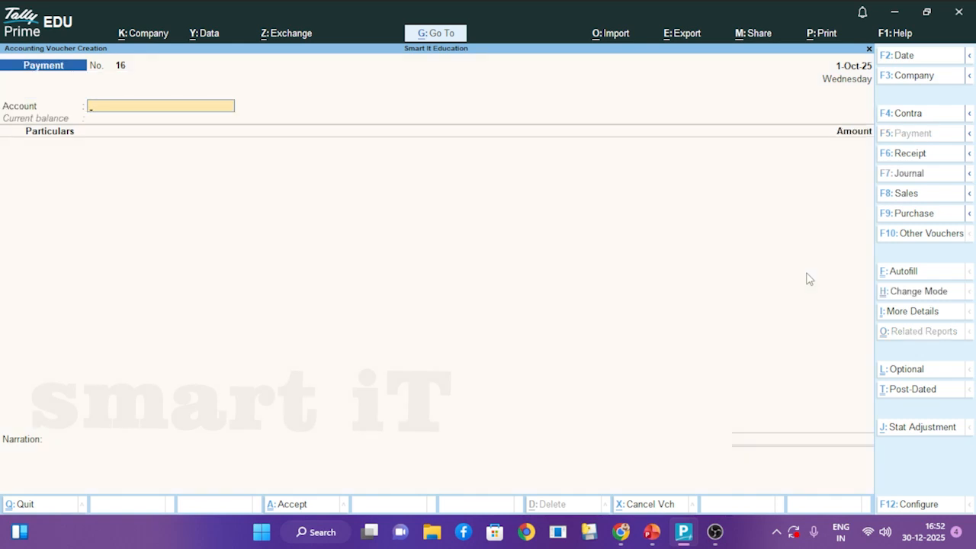
type("B")
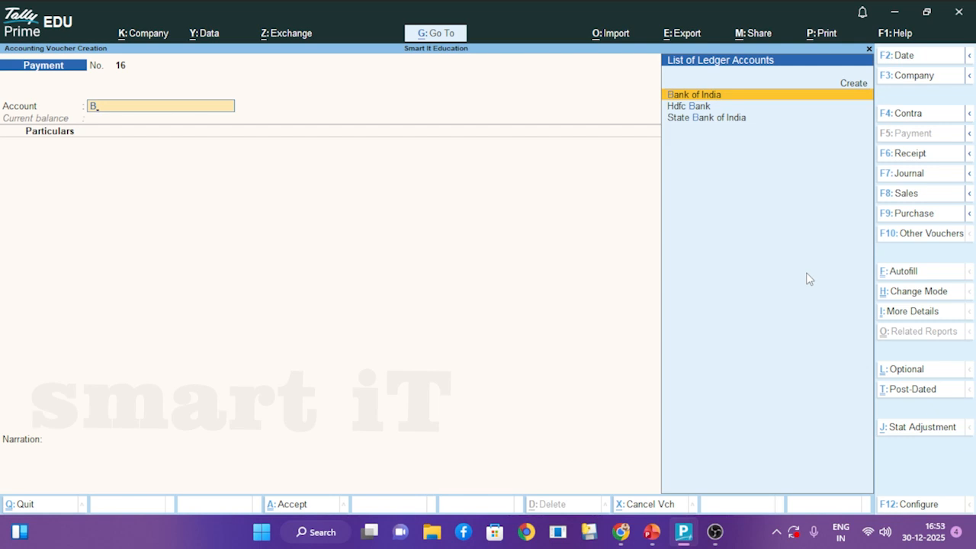
key("Down")
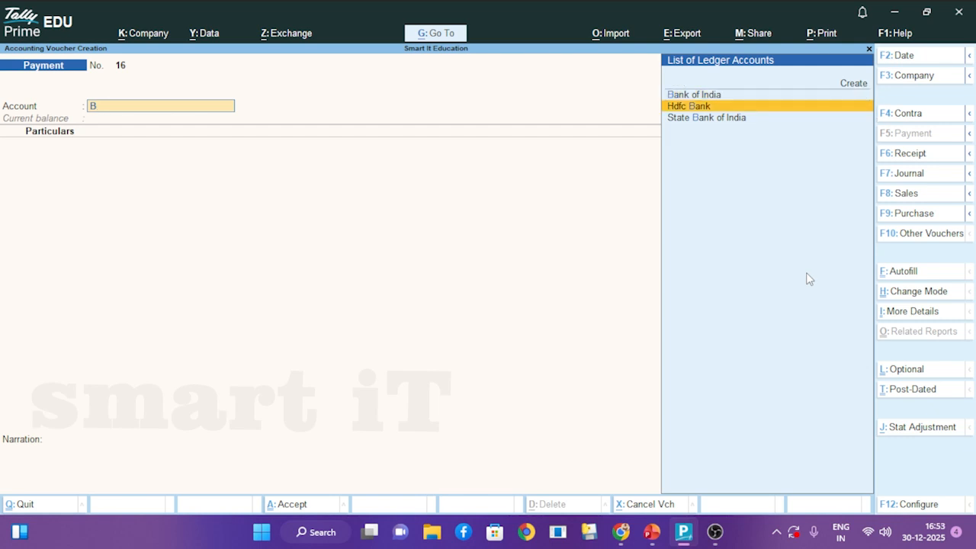
key("Down")
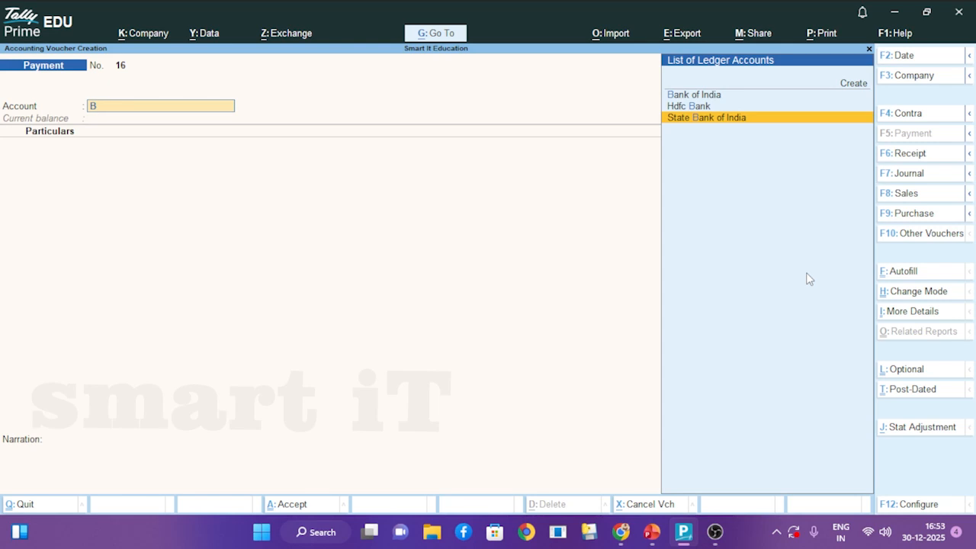
key("Return")
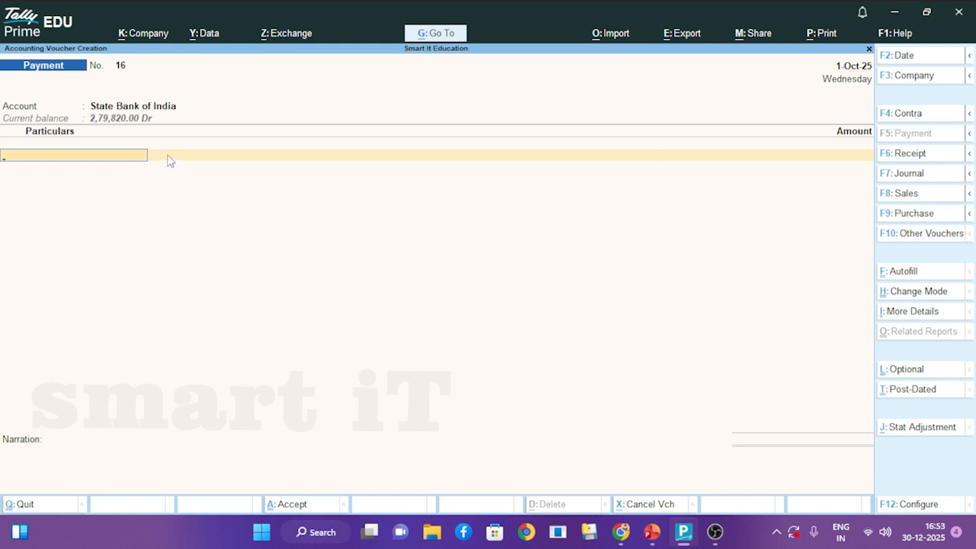
Add TDS ON AUDIT FEES to the payment voucher with an amount of 3,750.
type("TDS ON AUDIT FEES")
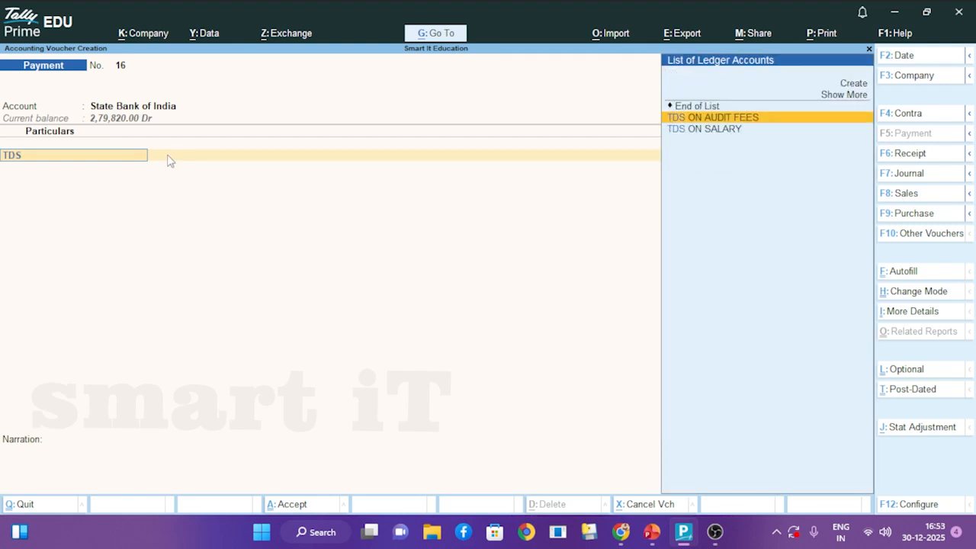
key("Return")
key("Return")
key("Return")
key("Return")
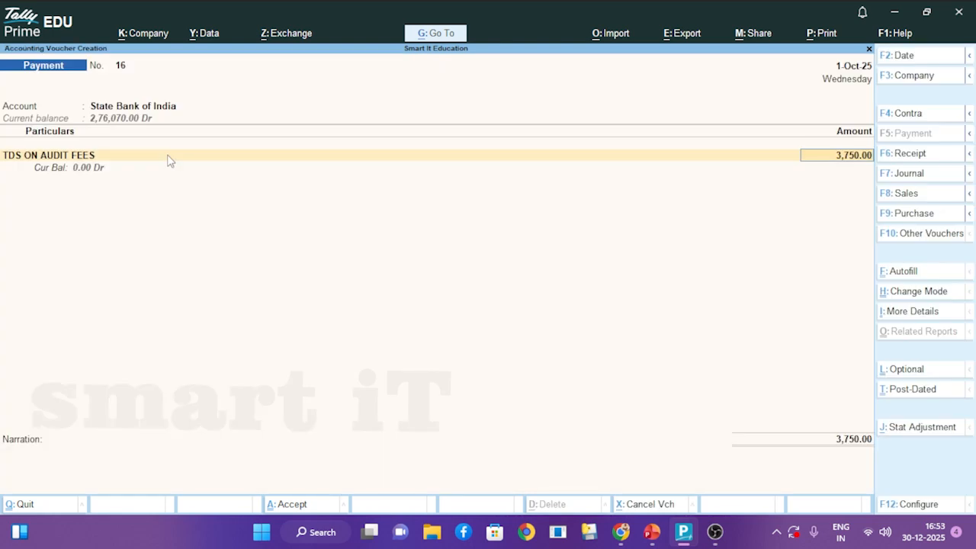
key("Return")
Add TDS ON SALARY to the payment voucher as Agst Ref with an amount of 7,500.
type("TD")
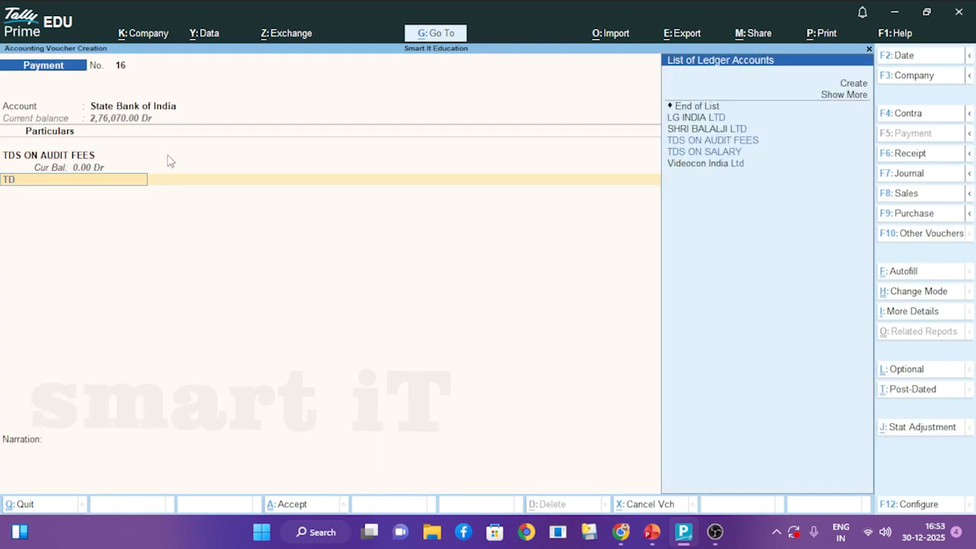
key("Down")
key("Return")
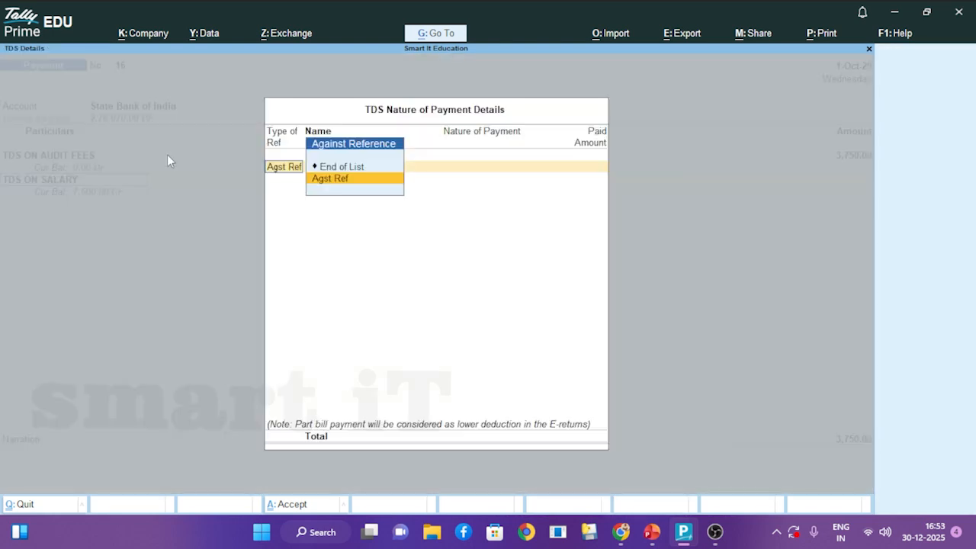
key("Return")
key("Return")
key("Return")
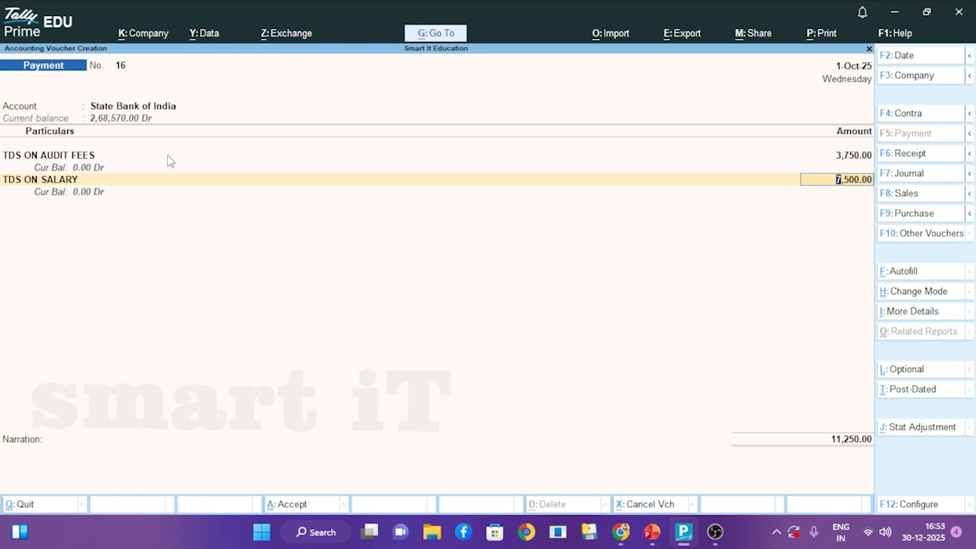
key("Return")
Accept the 11,250 bank allocation as a Cheque dated 1-Oct-25 and save the payment voucher without a narration.
key("Return")
key("Return")
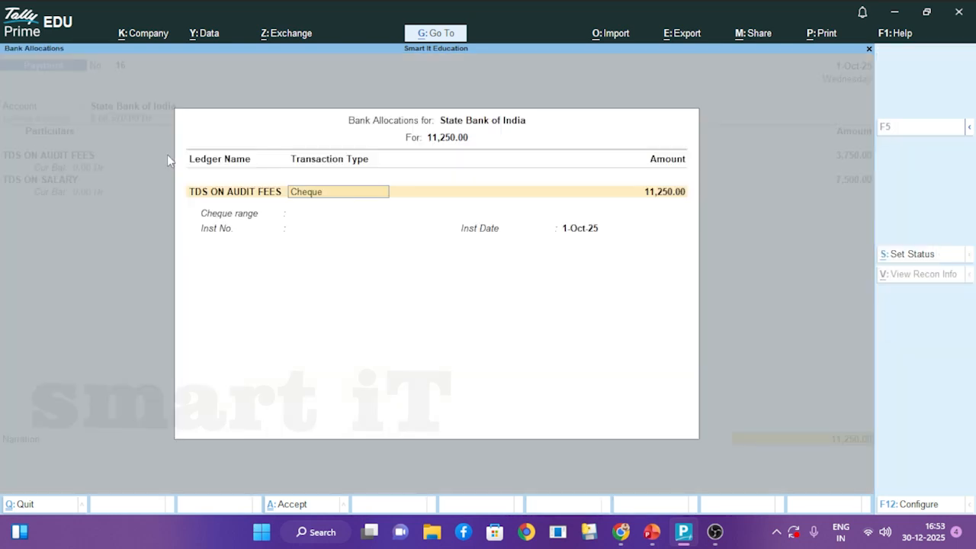
key("Return")
key("Return")
key("Return")
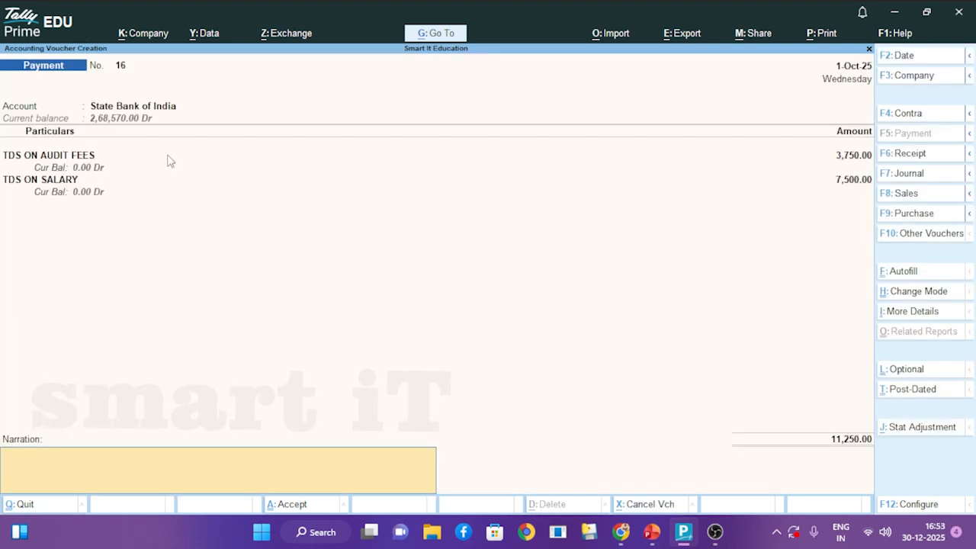
key("Return")
key("Return")
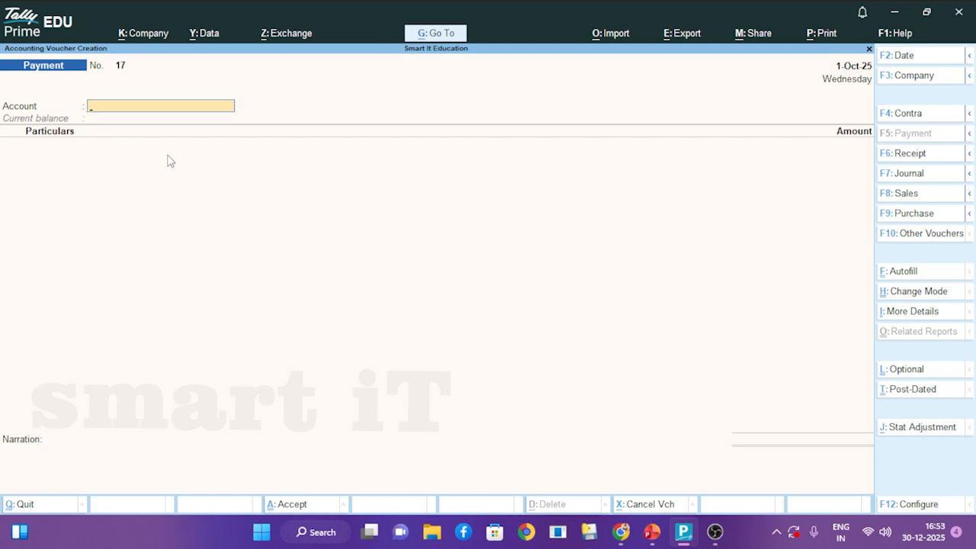
Start a payment voucher with Cash as the paying account and VIJAY MARKETING as the party.
type("CAS")
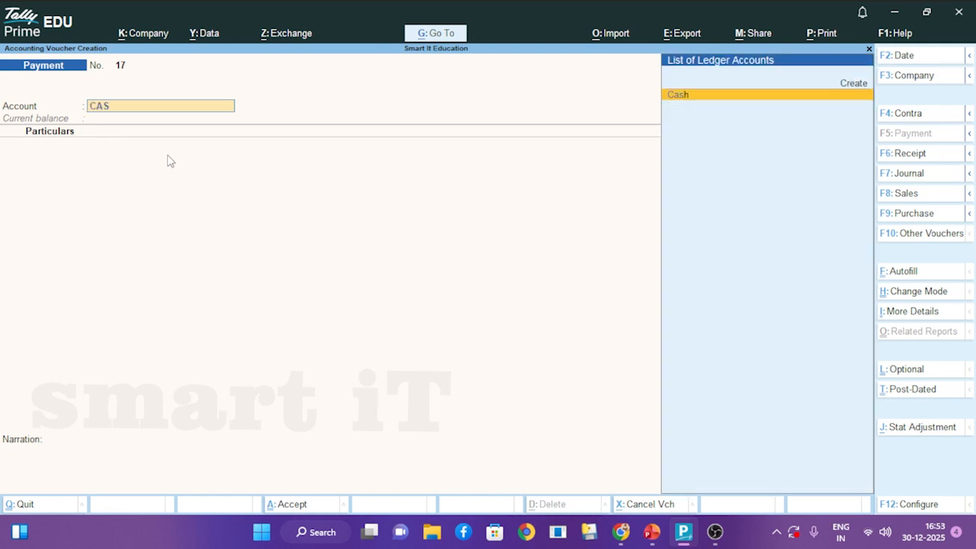
key("Return")
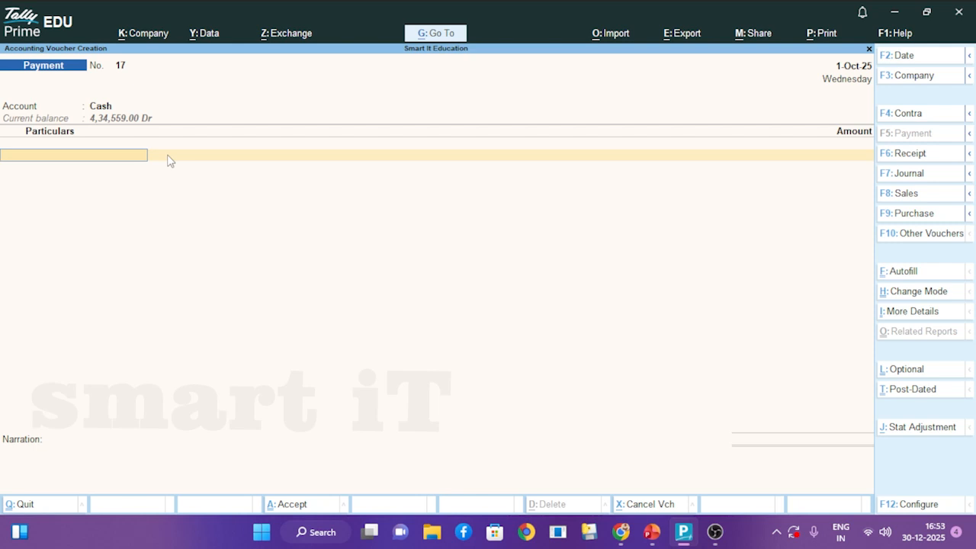
type("D")
key("BackSpace")
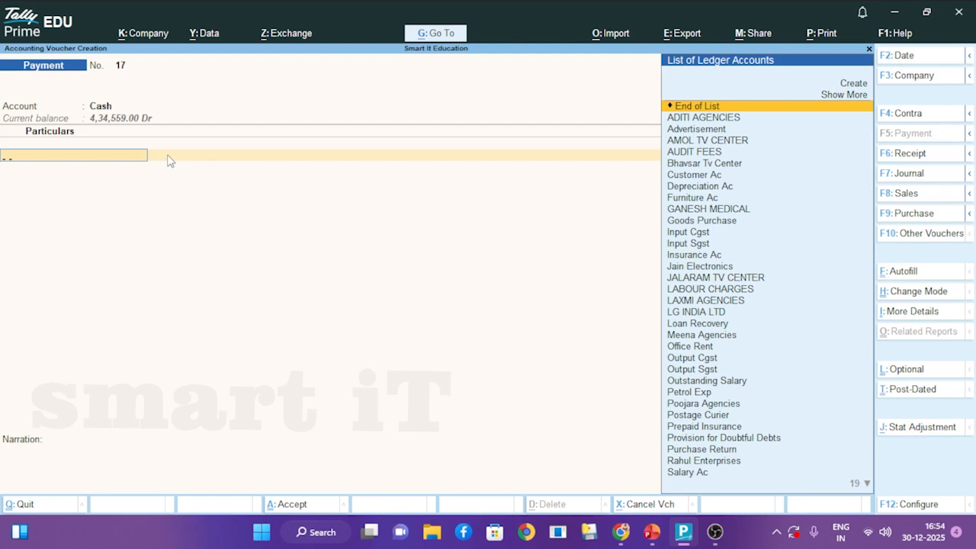
type("VI")
key("Down")
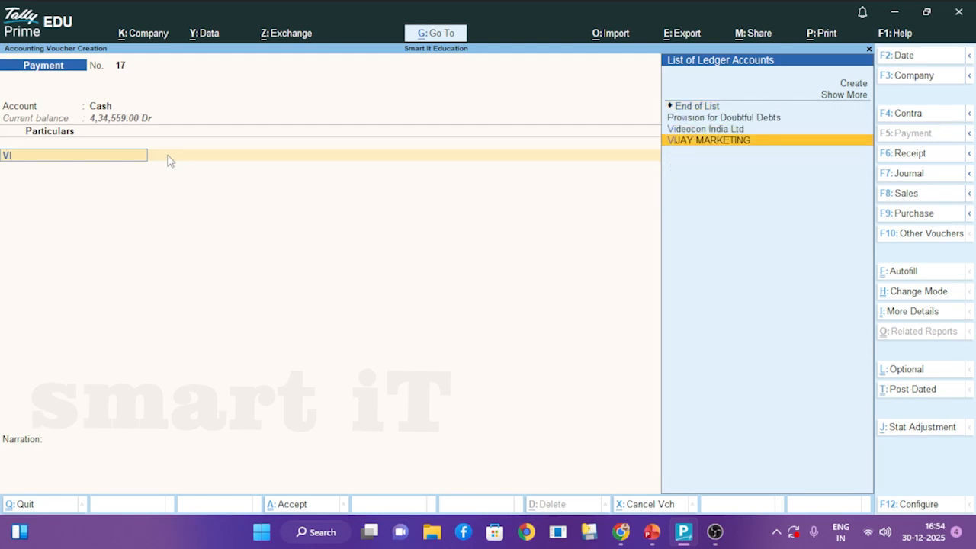
key("Return")
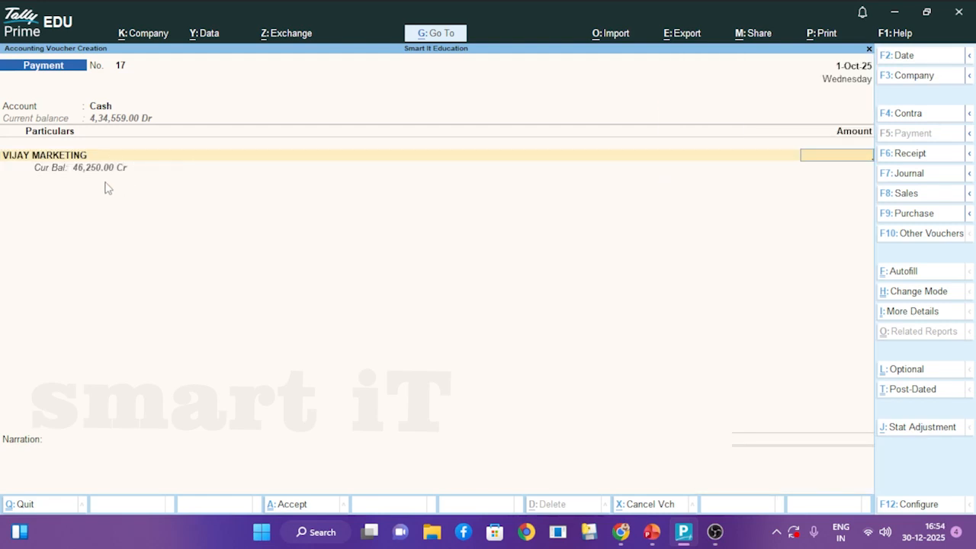
Enter 46,250 for VIJAY MARKETING and allocate it as Agst Ref to bill 123.
type("46250")
key("Return")
key("Return")
key("Return")
key("Return")
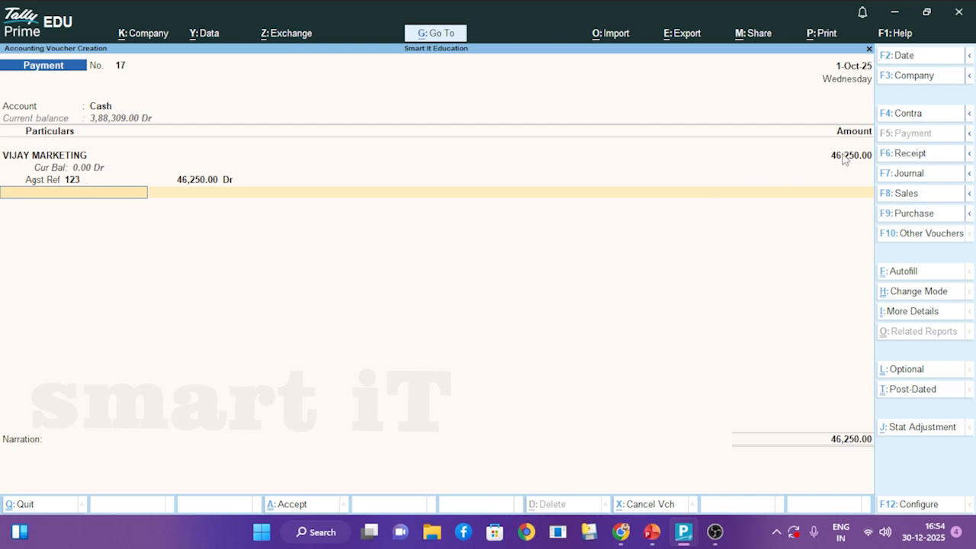
Add the salary payee's ledger with 67,500 as Agst Ref to bill 23, and save the payment voucher without a narration.
type("SAN")
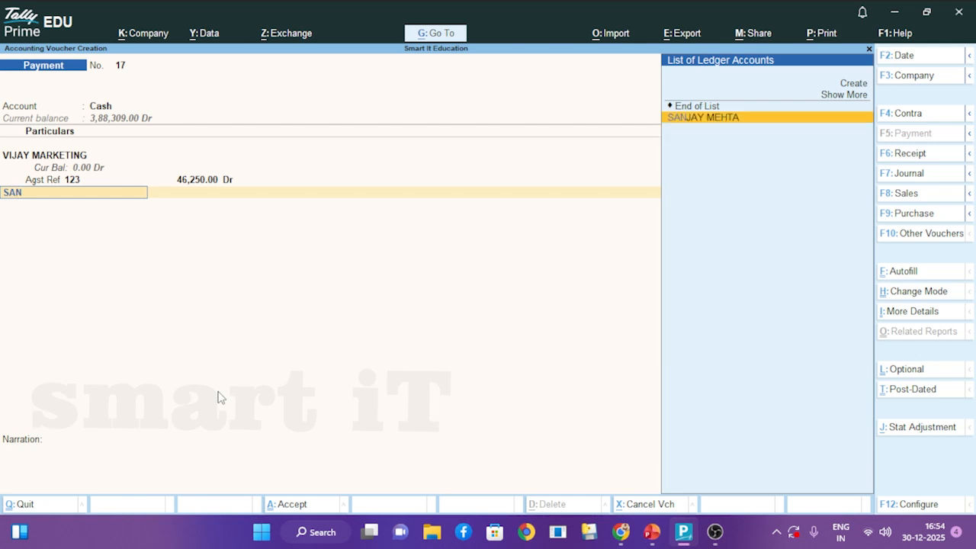
key("Return")
type("67500")
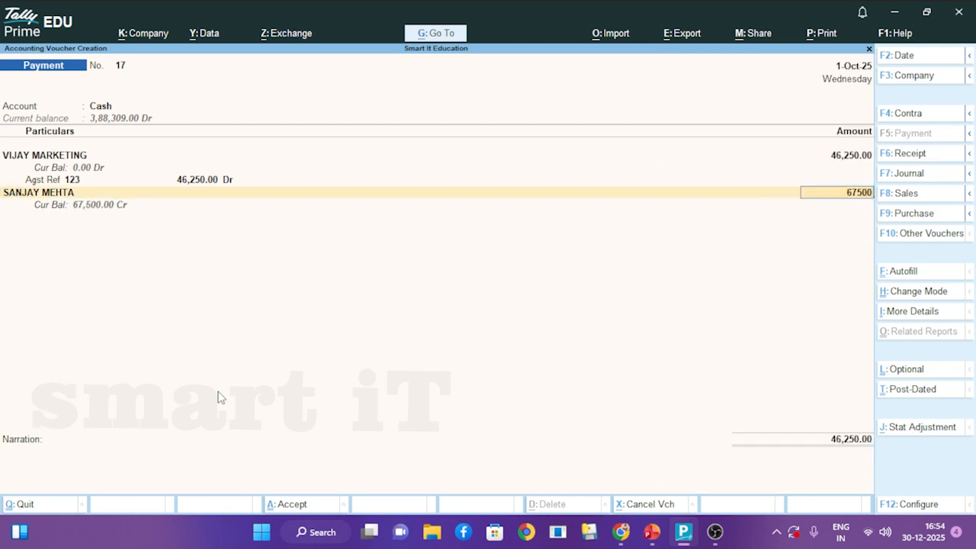
key("Return")
key("Return")
key("Return")
key("Return")
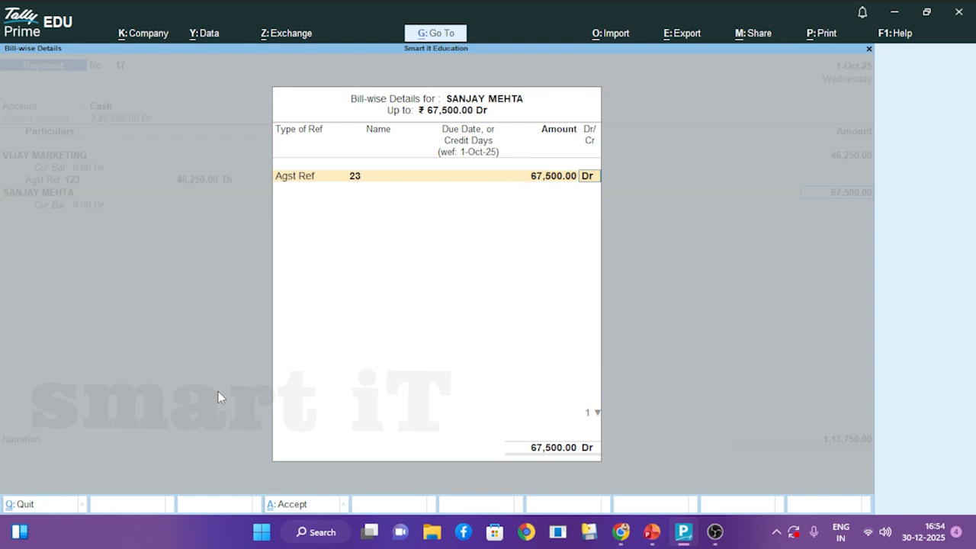
key("Return")
key("Return")
key("Return")
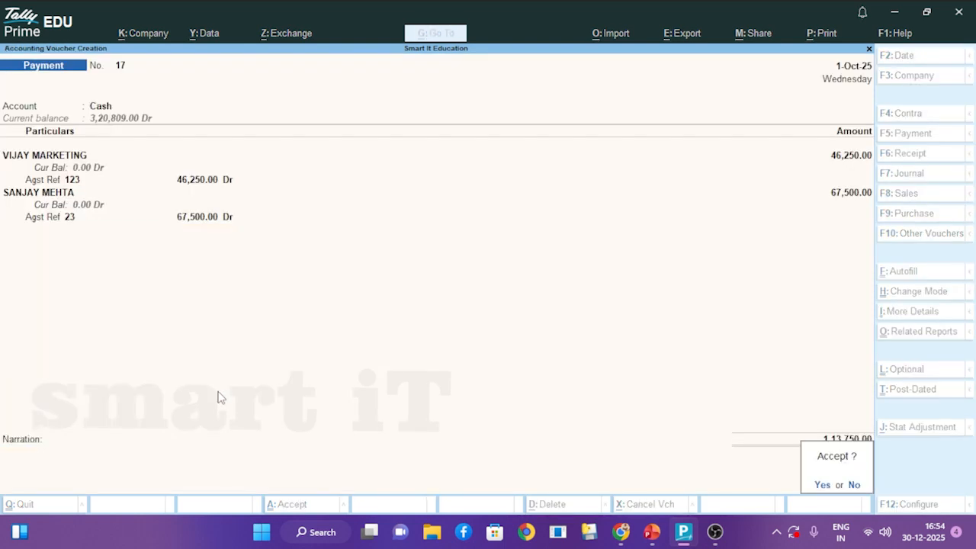
key("y")
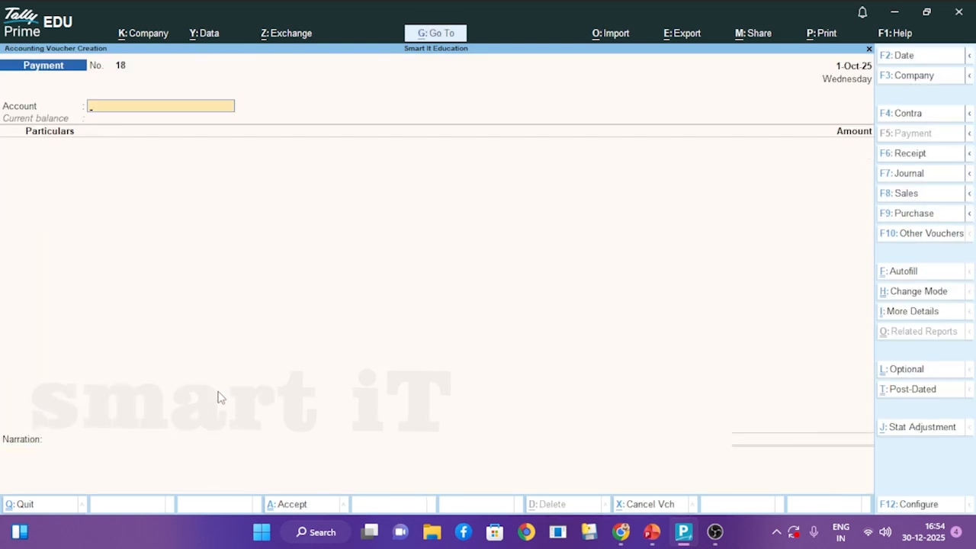
Leave voucher entry and examine the Duties & Taxes group under Current Liabilities in the Balance Sheet.
key("Escape")
key("Down")
key("Down")
key("Down")
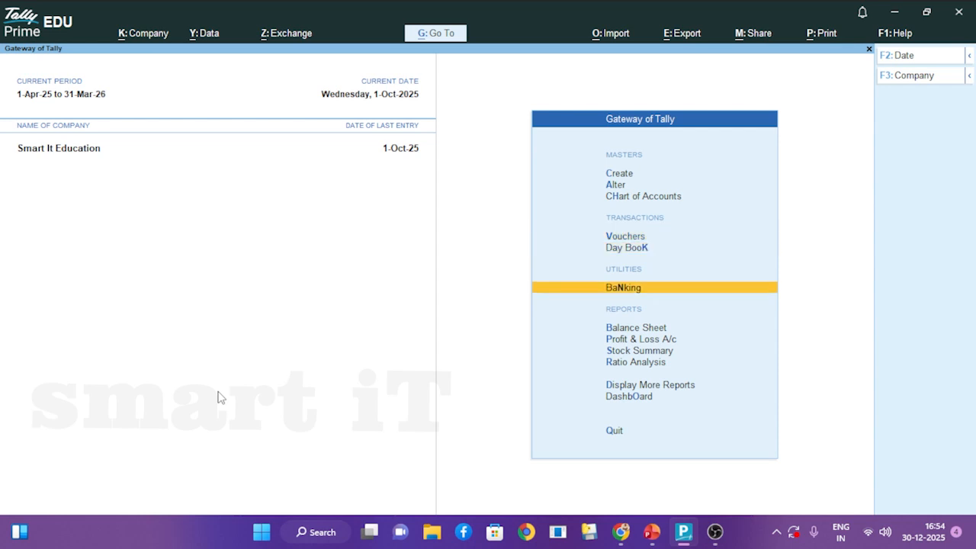
key("Return")
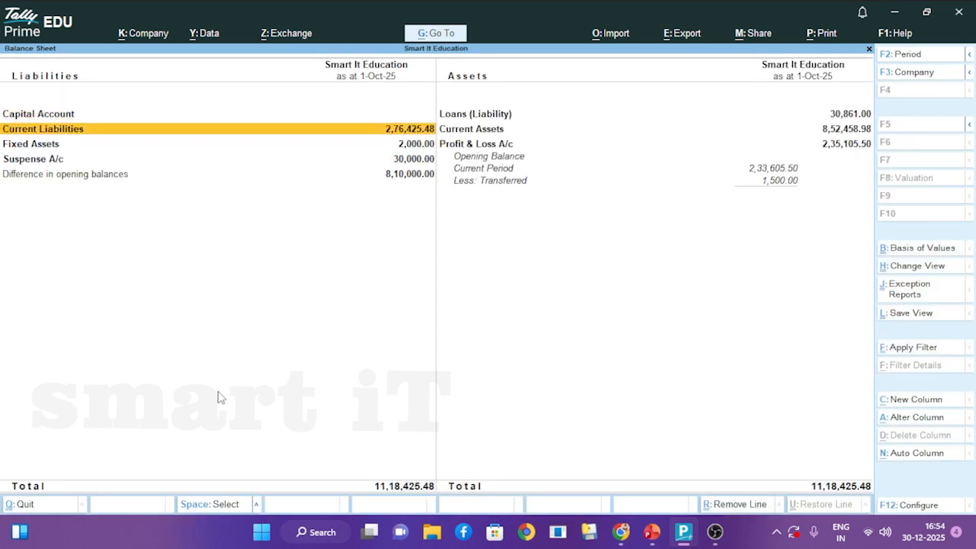
key("Return")
key("Return")
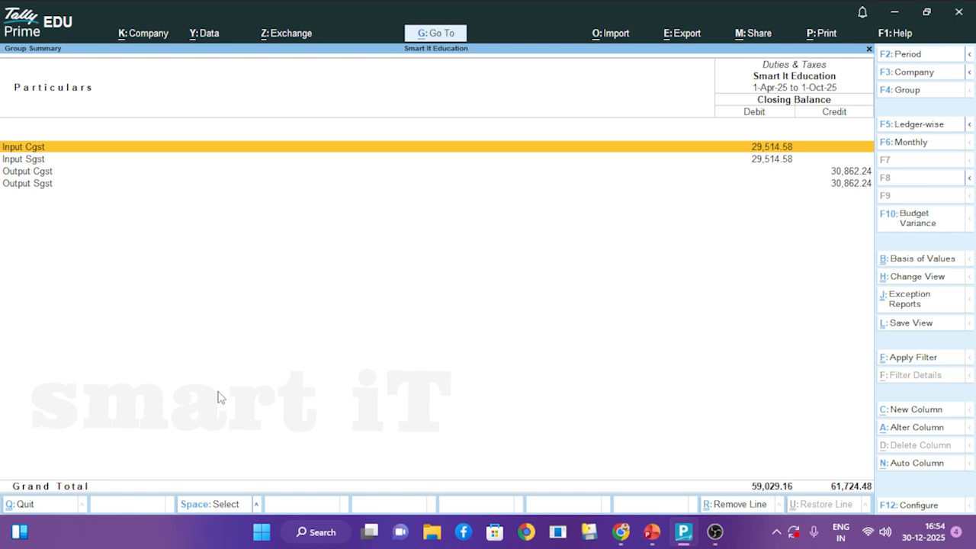
Examine the party balances in Sundry Creditors under Current Liabilities, and close the Balance Sheet.
key("Escape")
key("Down")
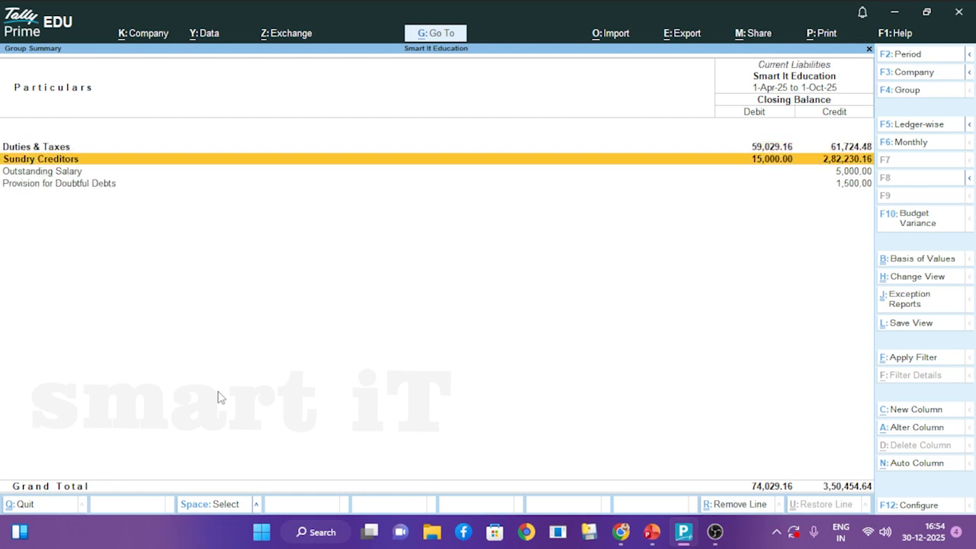
key("Return")
key("Down")
key("Down")
key("Down")
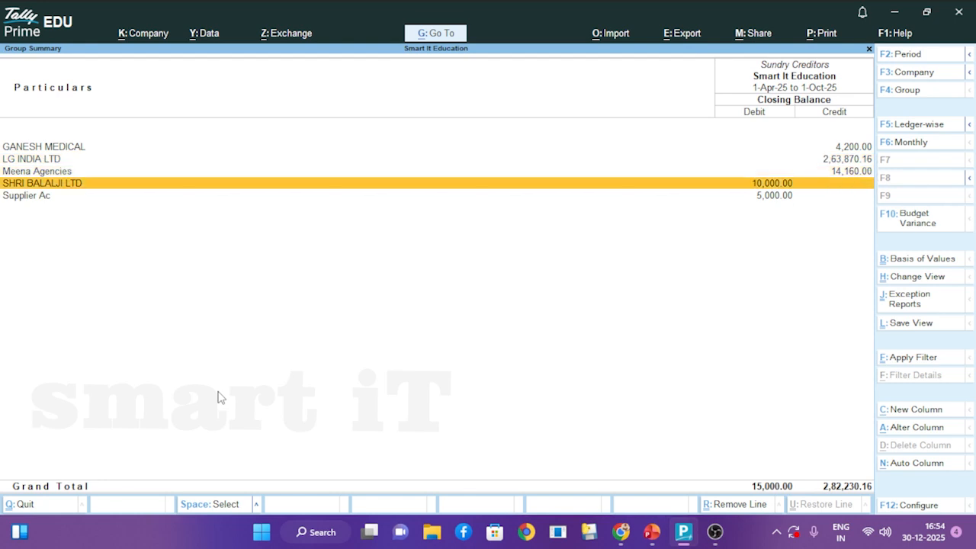
key("Escape")
key("Escape")
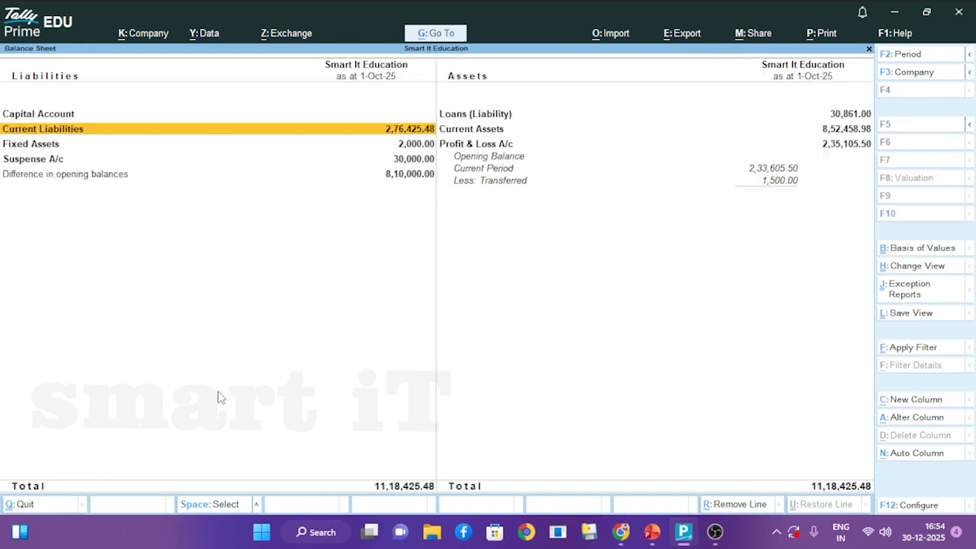
key("Escape")
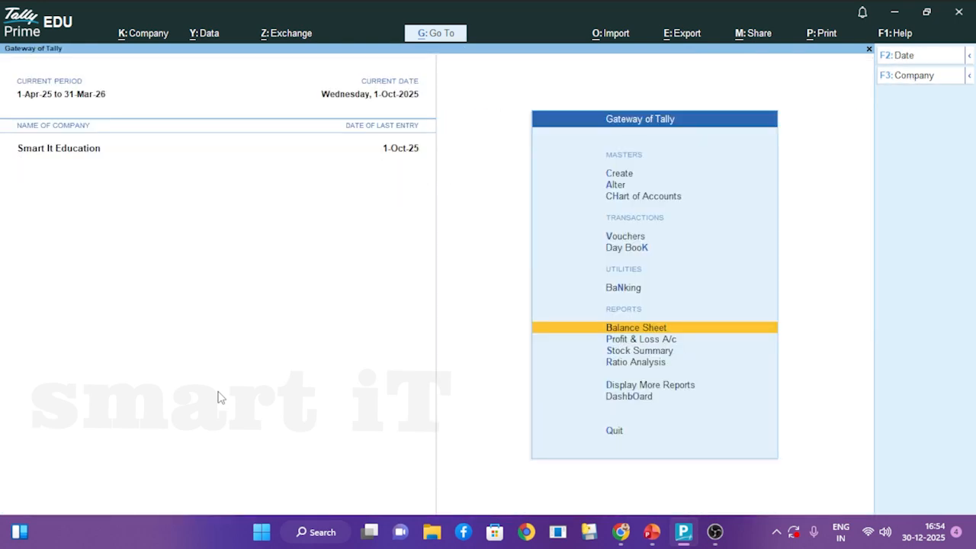
Open the Statutory Reports from the additional reports.
key("Down")
key("Down")
key("Down")
key("Down")
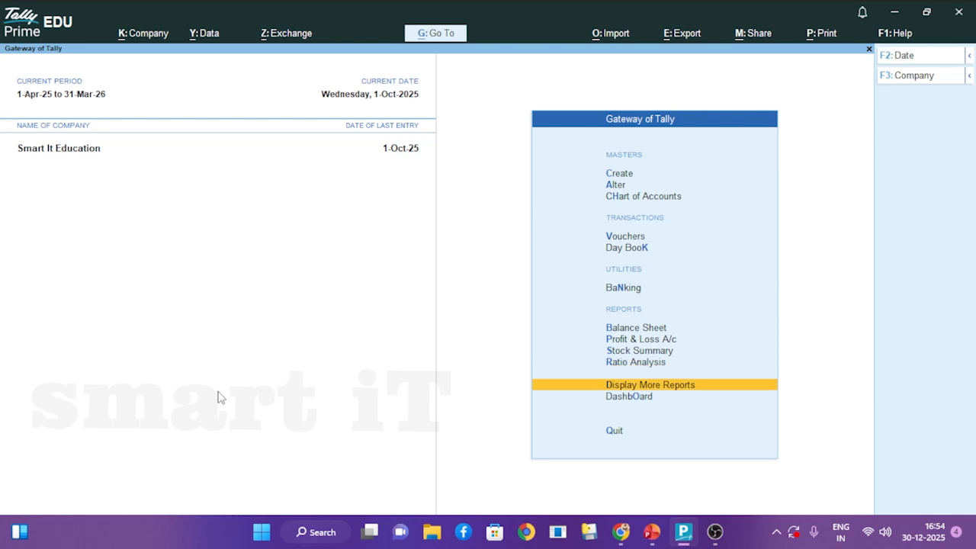
key("Return")
key("Down")
key("Down")
key("Down")
key("Down")
key("Down")
key("Down")
key("Down")
key("Down")
key("Down")
key("Up")
key("Return")
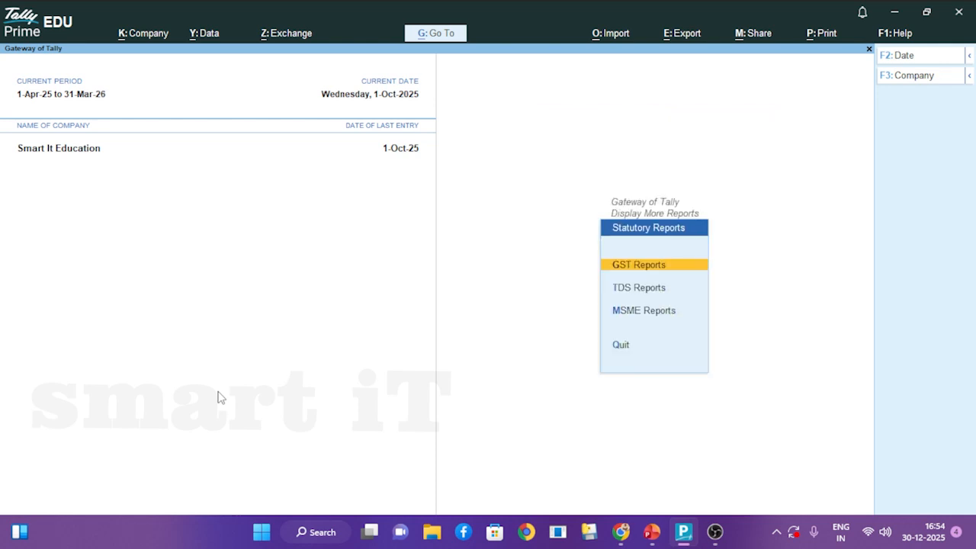
Examine the deduction and payment details in the Form 26Q TDS report, and close it.
key("Down")
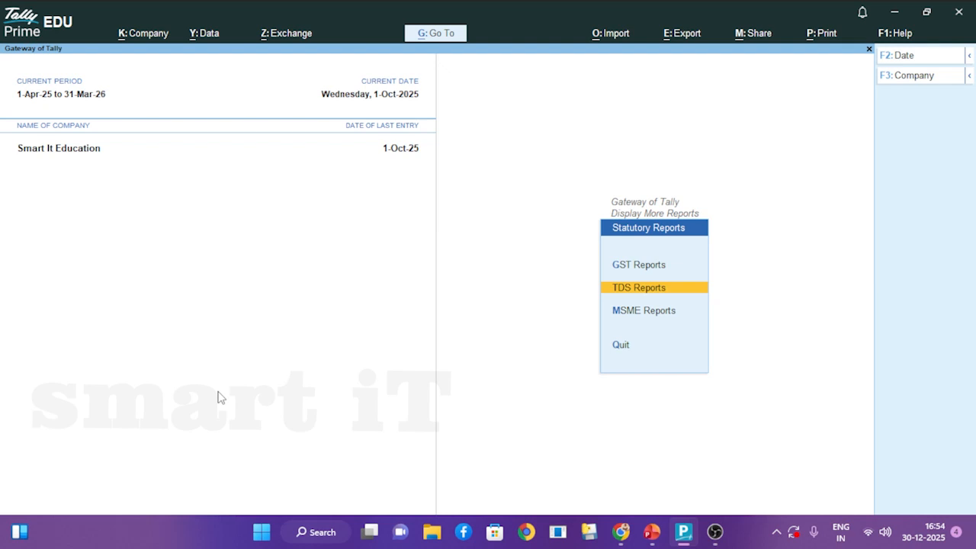
key("Return")
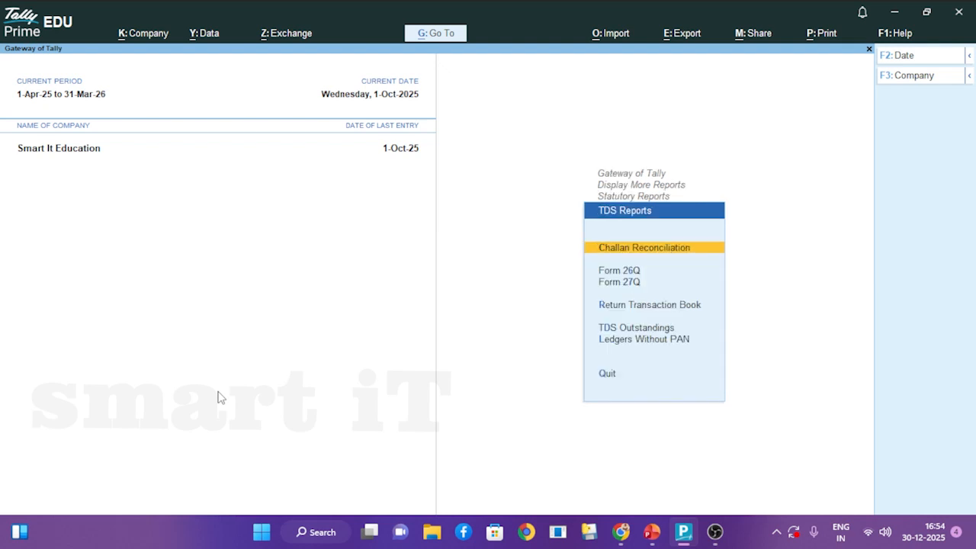
key("Down")
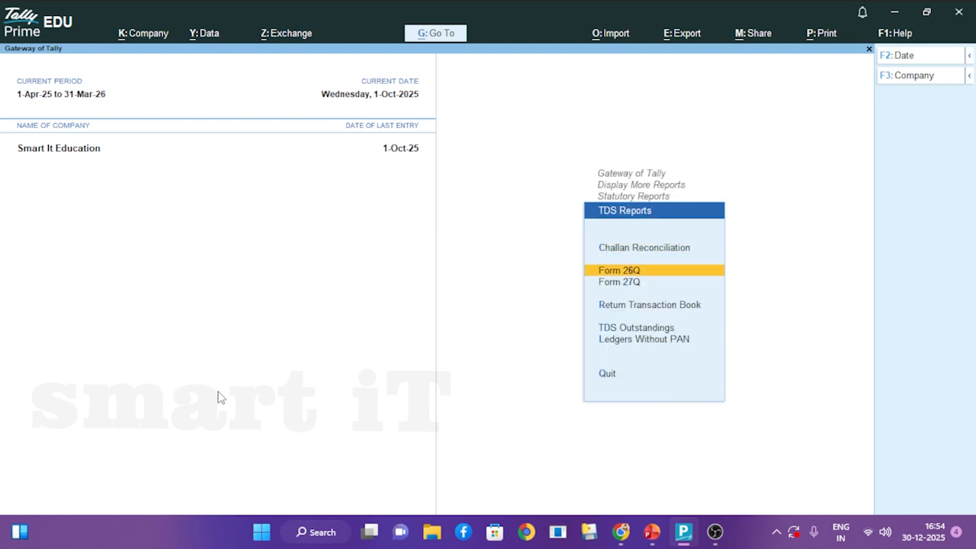
key("Return")
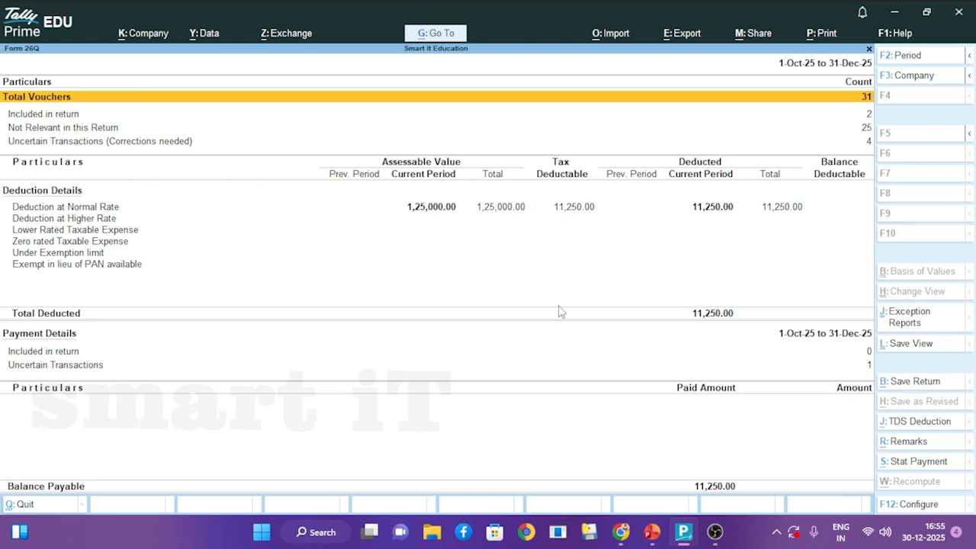
key("Escape")
Examine the Form 27Q report and its voucher statistics, and return to the TDS reports.
key("Down")
key("Return")
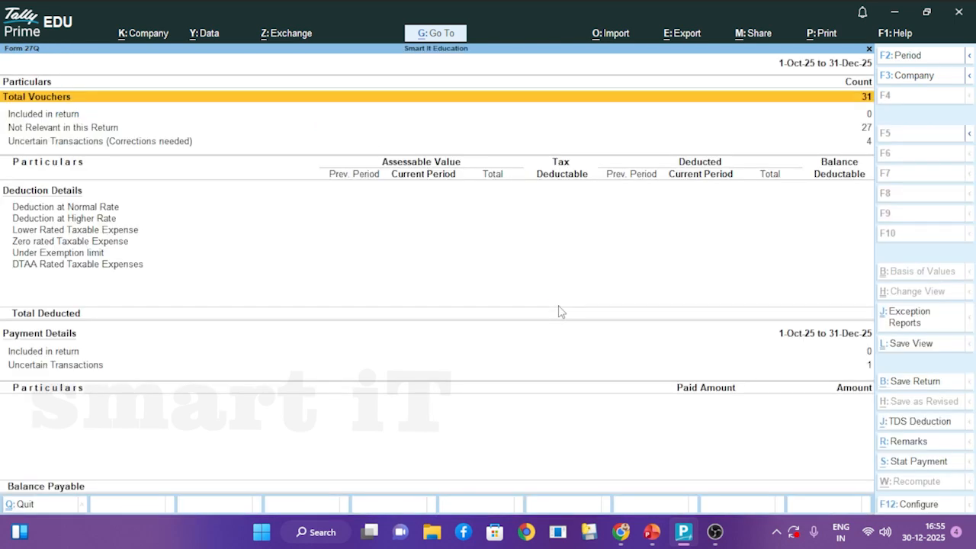
key("Return")
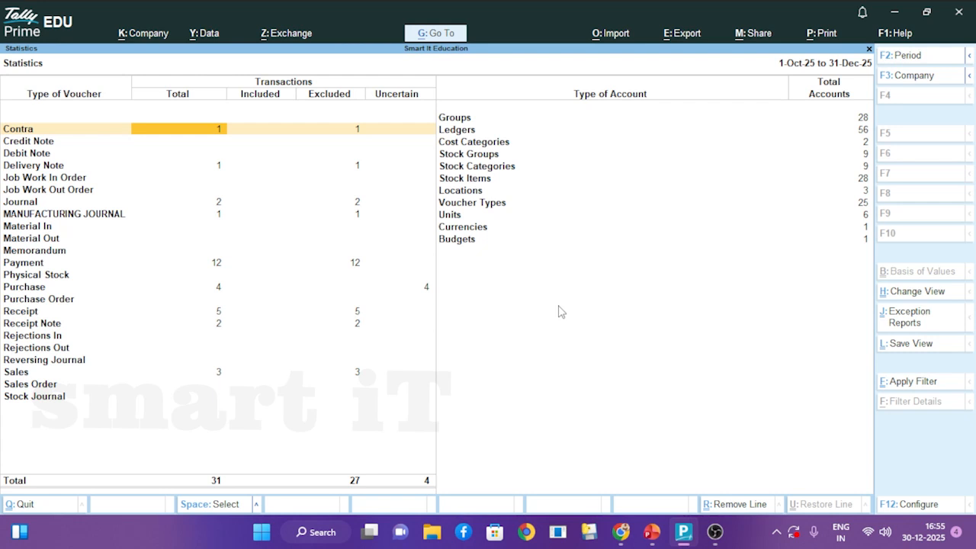
key("Escape")
key("Escape")
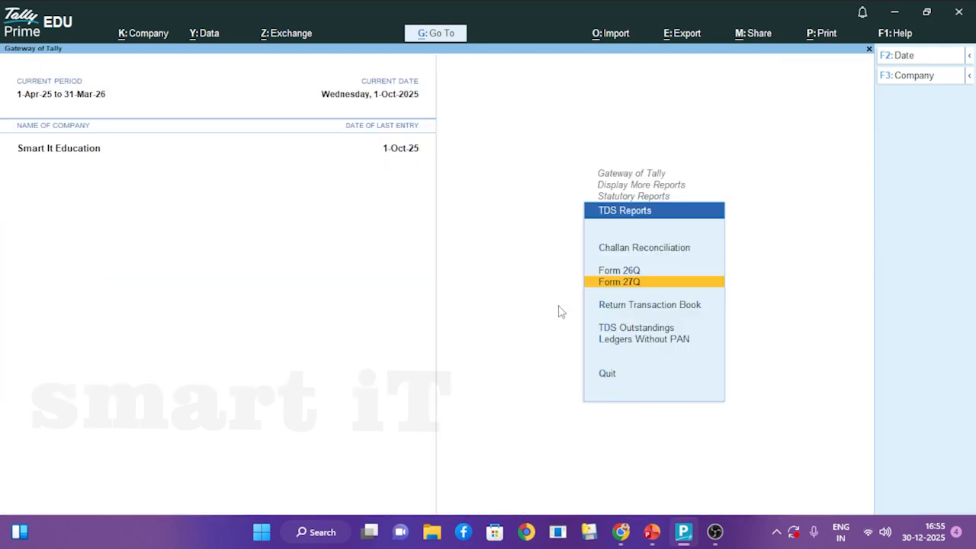
Check the TDS Outstandings report by nature of payment, and close it.
key("Up")
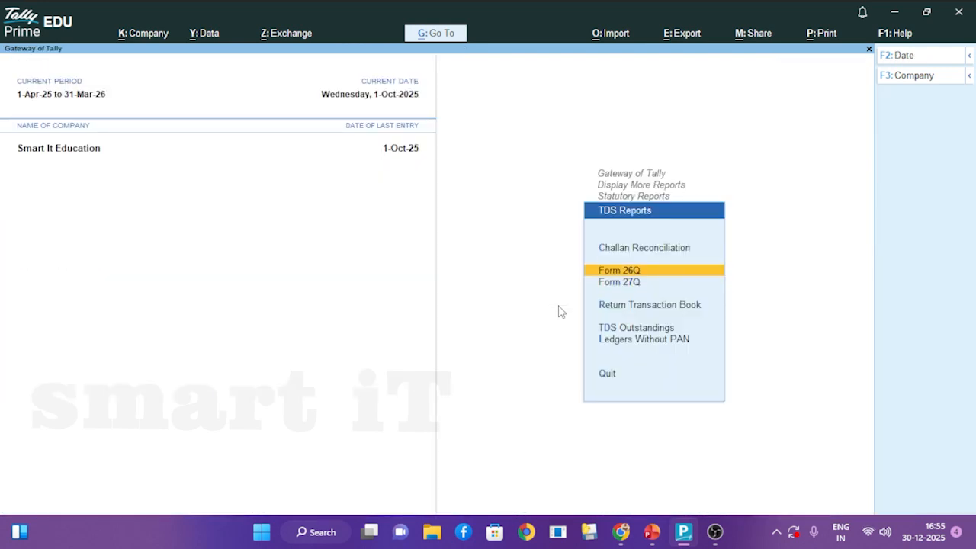
key("Down")
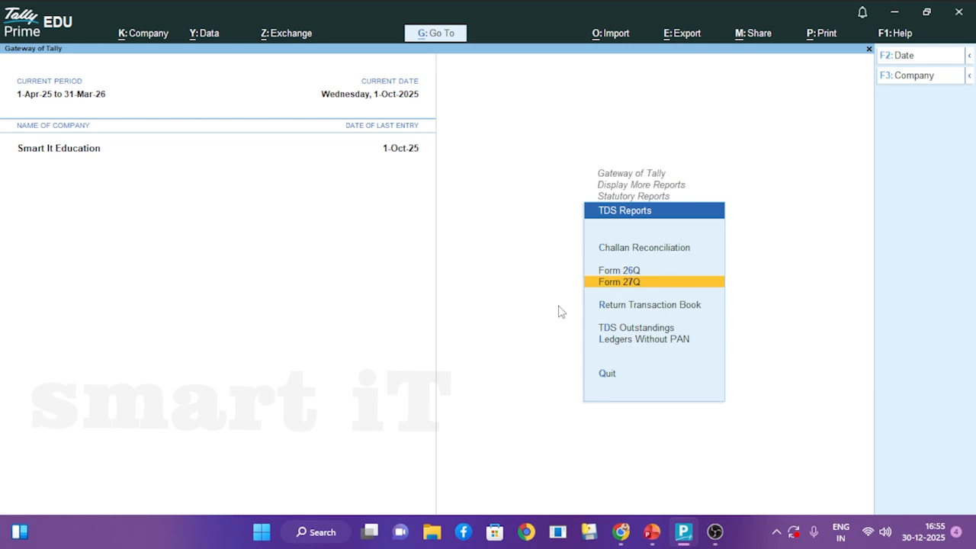
key("Down")
key("Down")
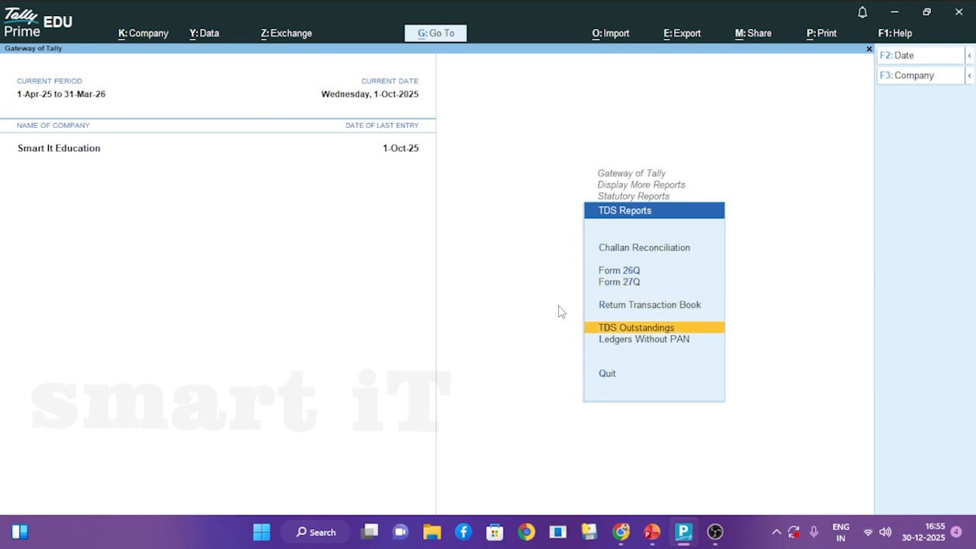
key("Return")
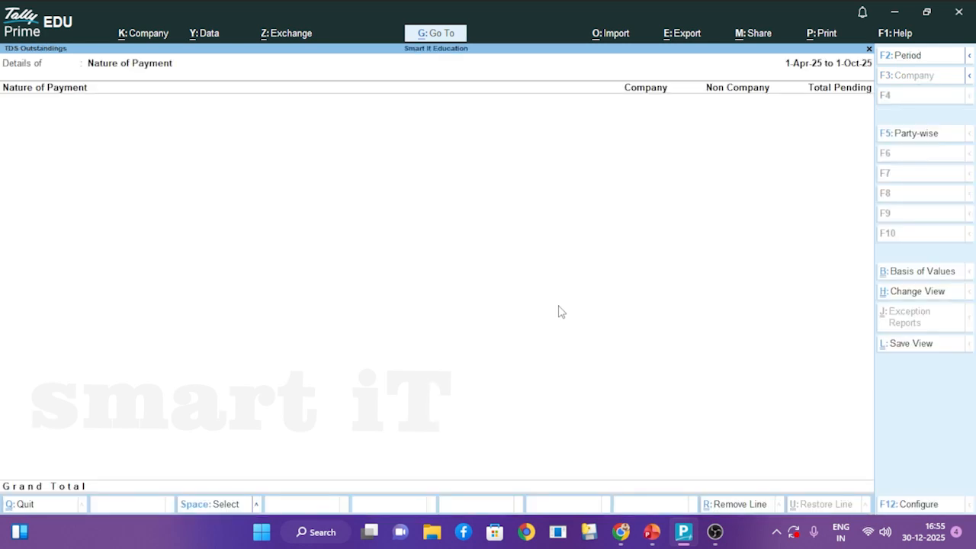
key("Escape")
Check the Ledgers Without PAN report, and close it.
key("Down")
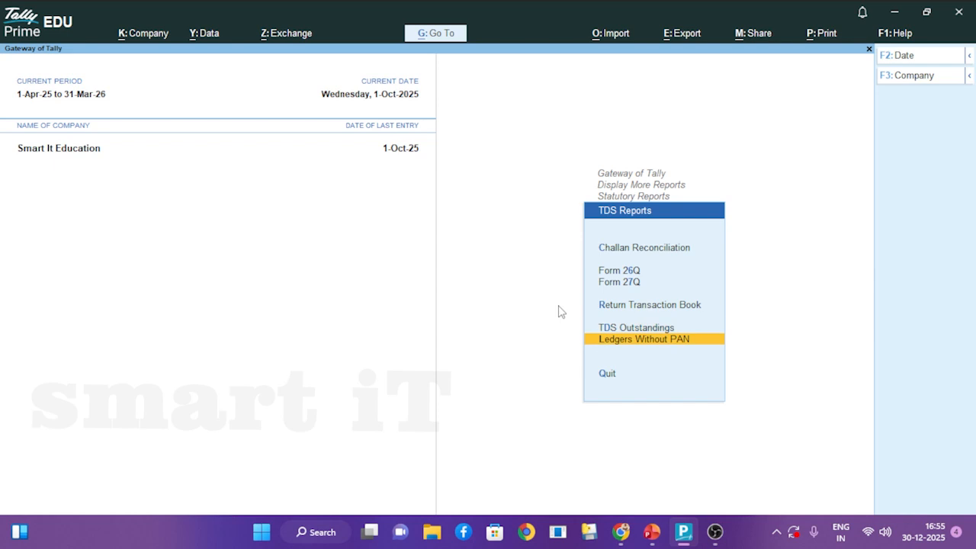
key("Return")
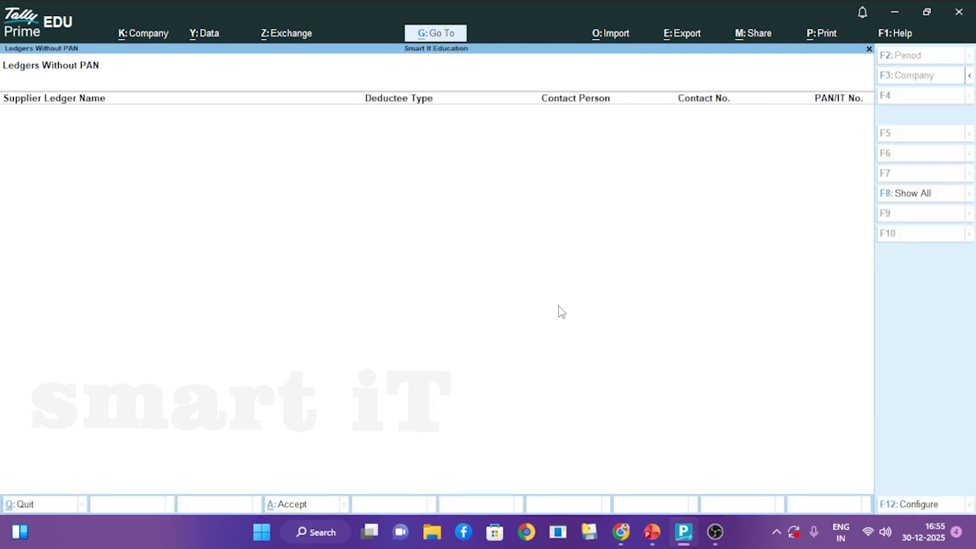
key("Escape")
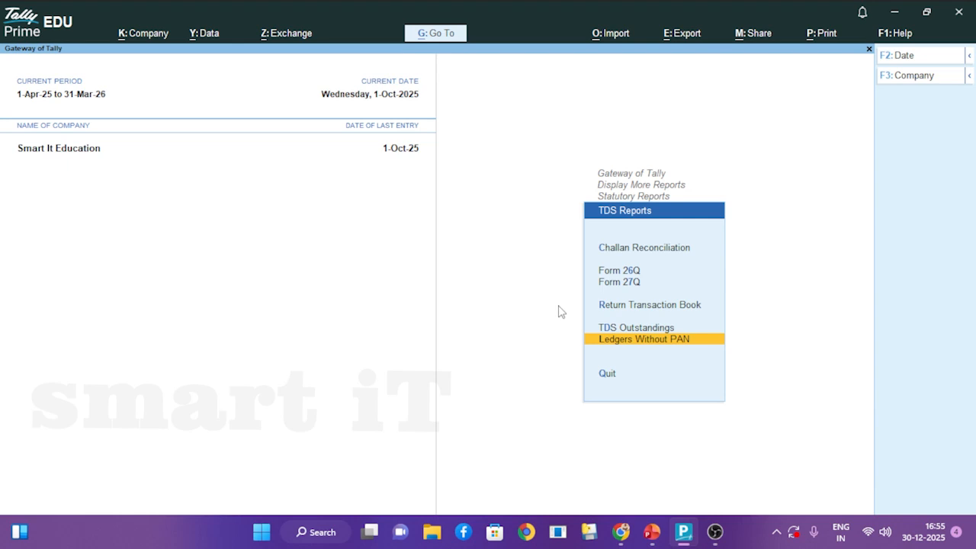
Examine the TDS Challan Reconciliation report for the audit fees and salary entries, and return to the Gateway of Tally.
key("Up")
key("Up")
key("Up")
key("Up")
key("Up")
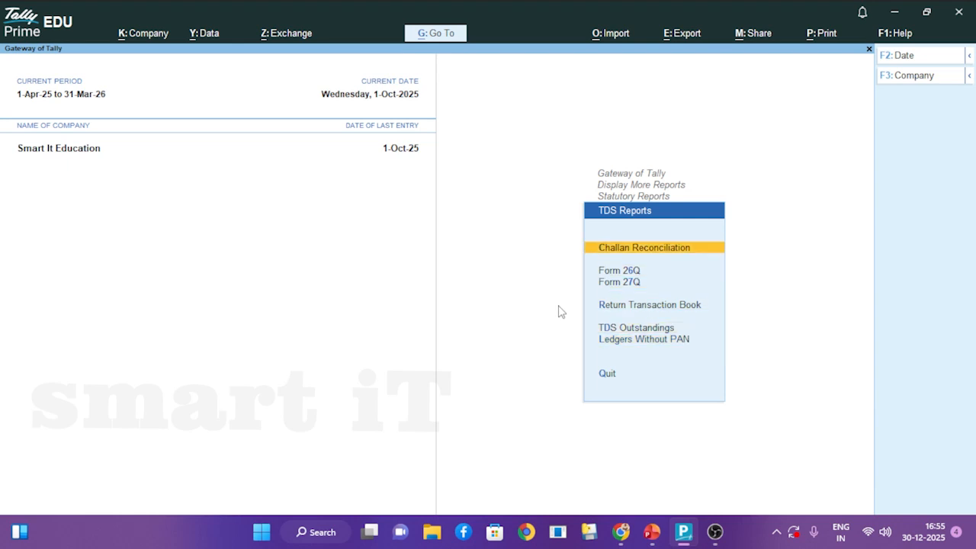
key("Return")
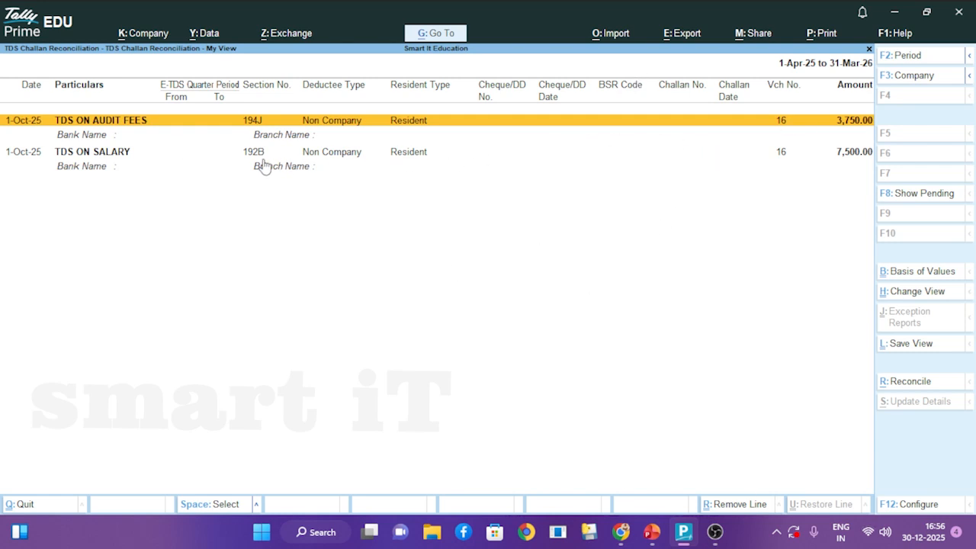
key("Escape")
key("Escape")
key("Escape")
key("Escape")
key("Escape")
key("Escape")
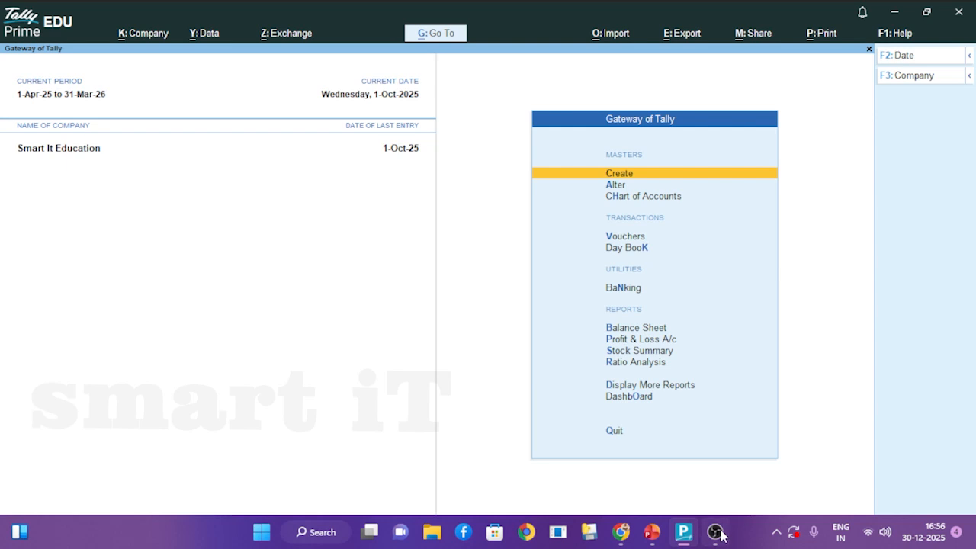
Switch to the PowerPoint presentation and read the slides on TDS interview questions and the online Challan 281 payment steps.
mouse_move(669, 542)
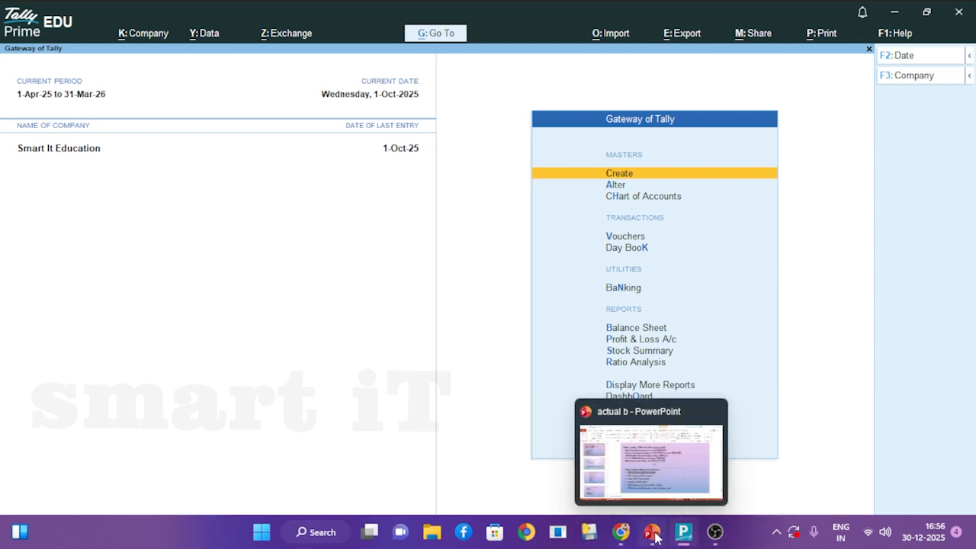
left_click(652, 531)
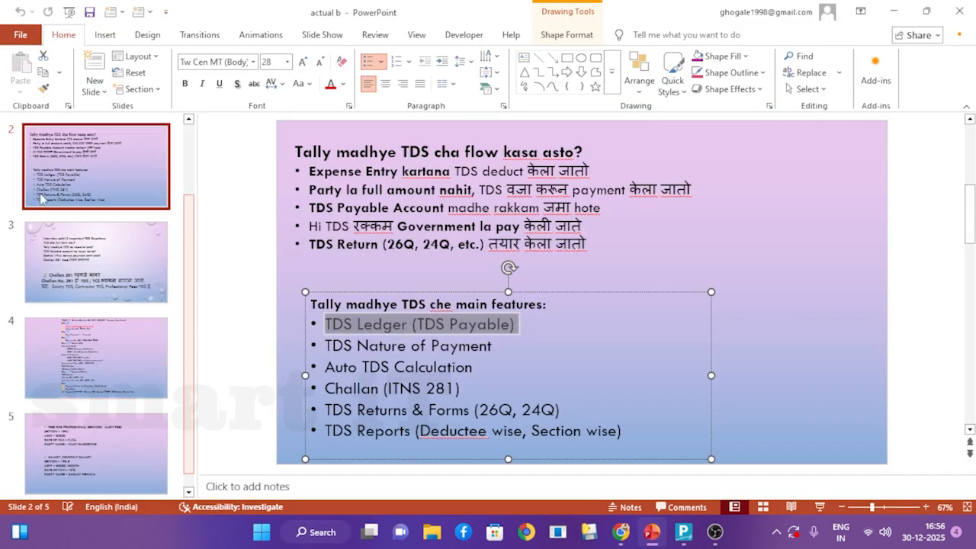
left_click(205, 287)
left_click(73, 280)
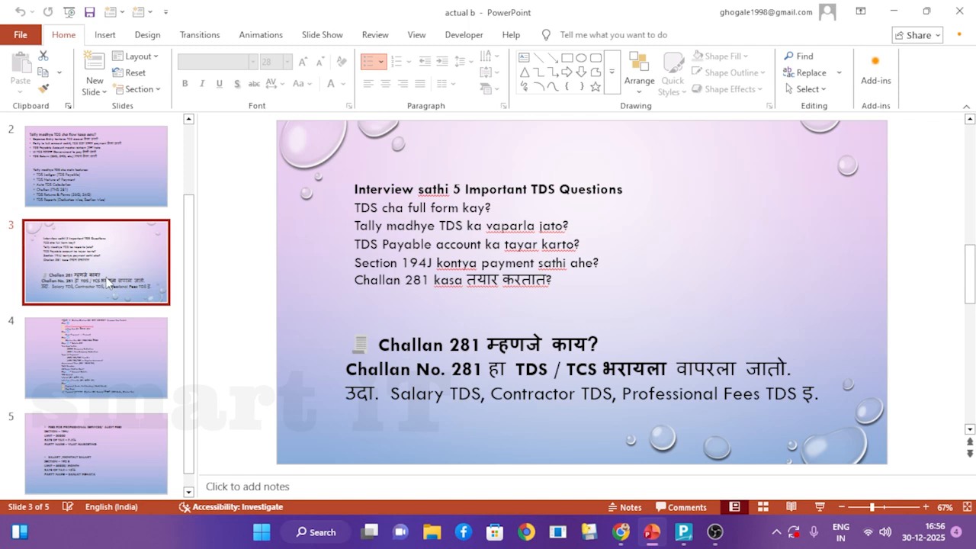
left_click(75, 358)
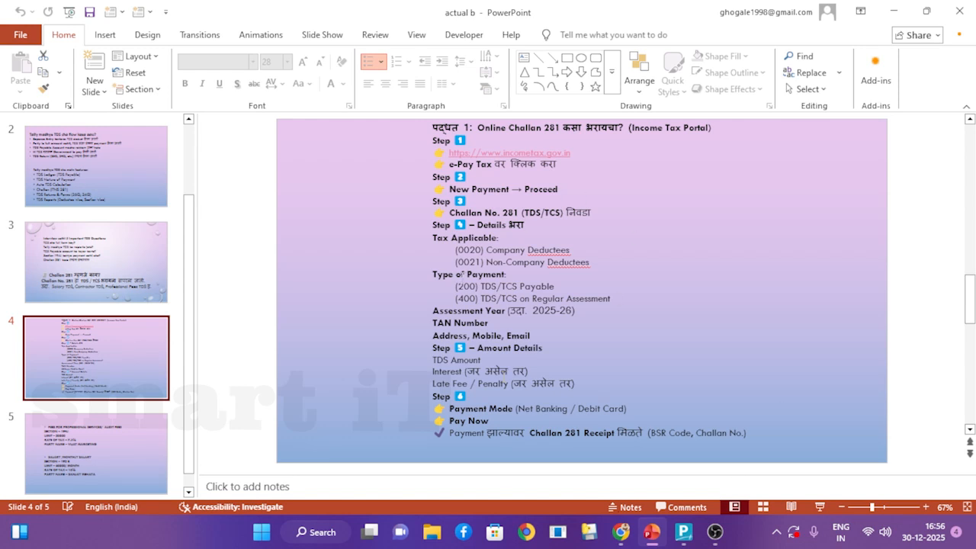
Review the slides on audit fees and salary TDS details, Challan 281, and the TDS flow and main features in Tally.
left_click(116, 449)
left_click(97, 344)
left_click(77, 261)
left_click(83, 167)
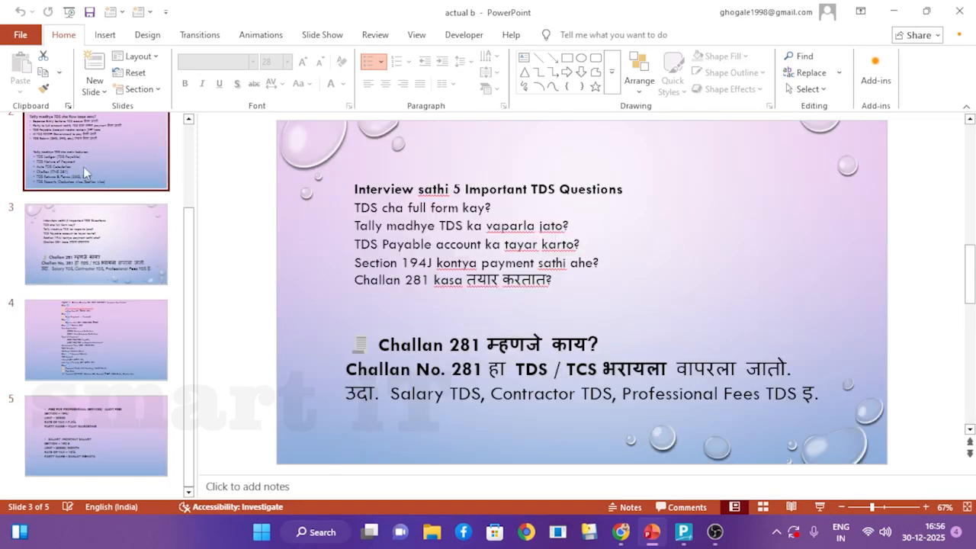
left_click(107, 259)
left_click(122, 341)
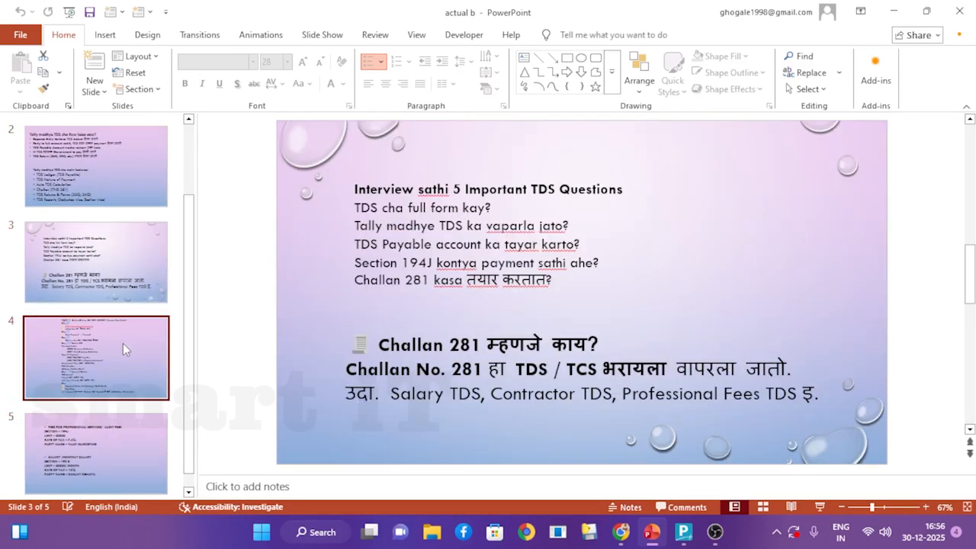
left_click(105, 438)
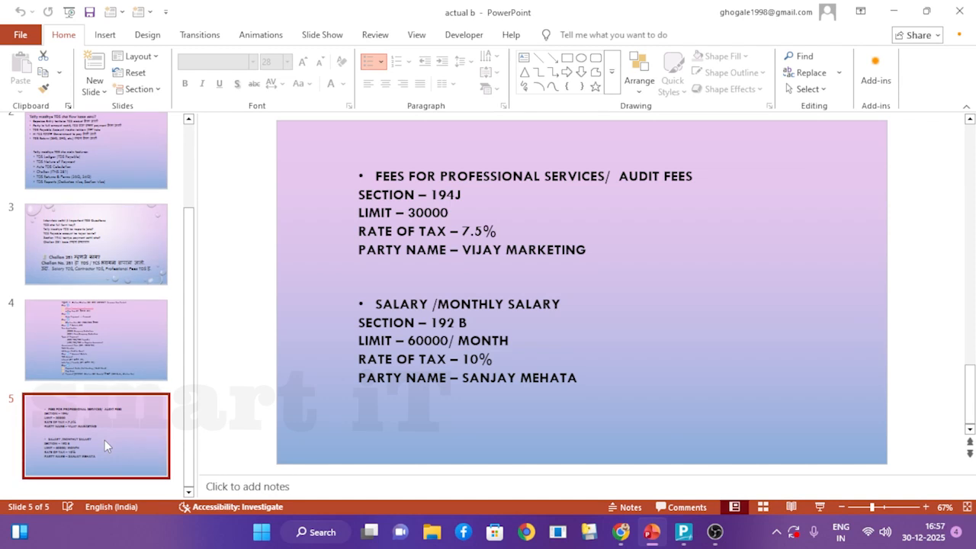
left_click(85, 182)
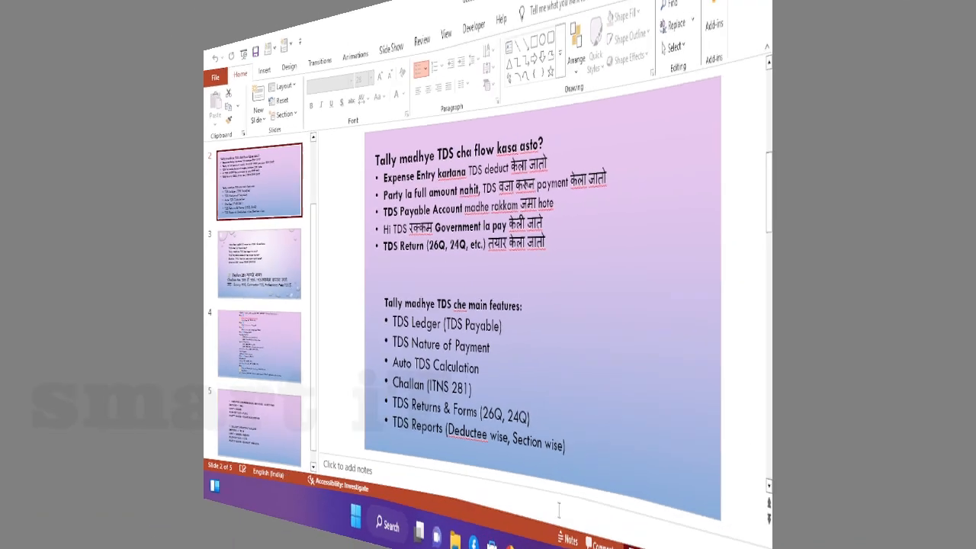